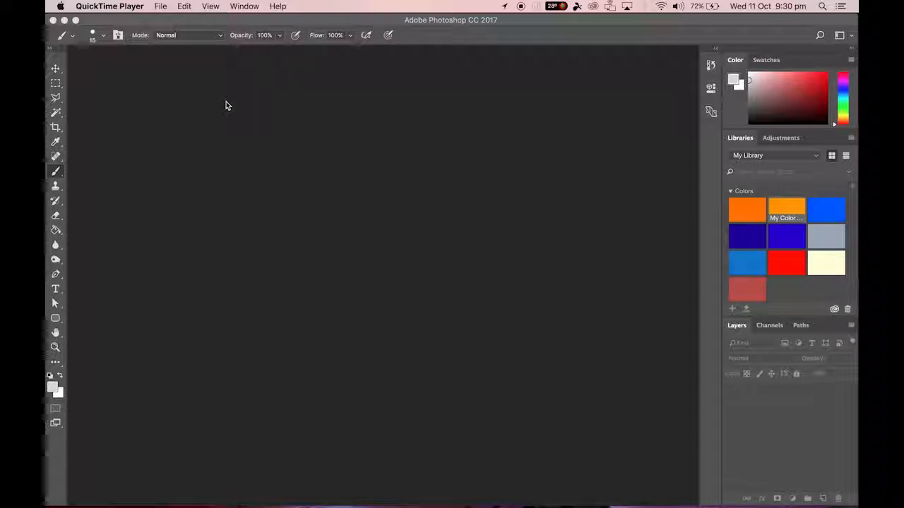
Start a new document and choose the International Paper document type in A4 size.
left_click(160, 28)
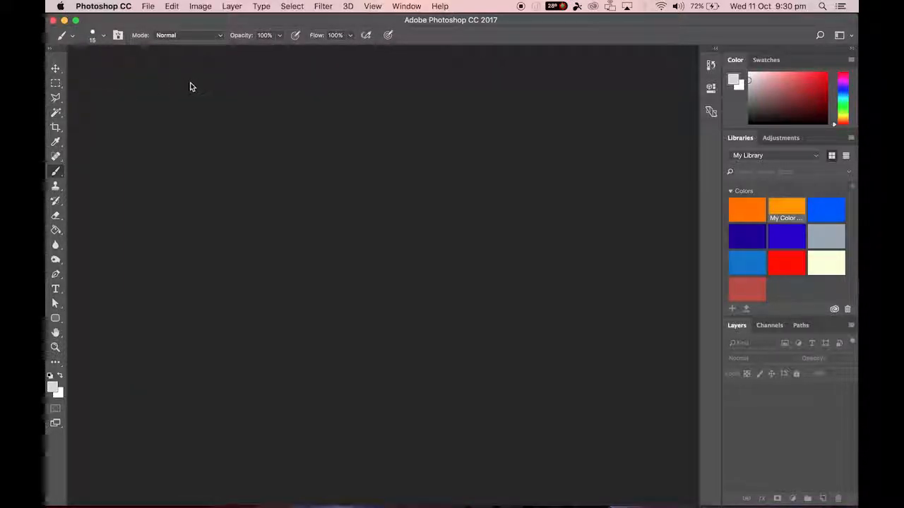
left_click(151, 7)
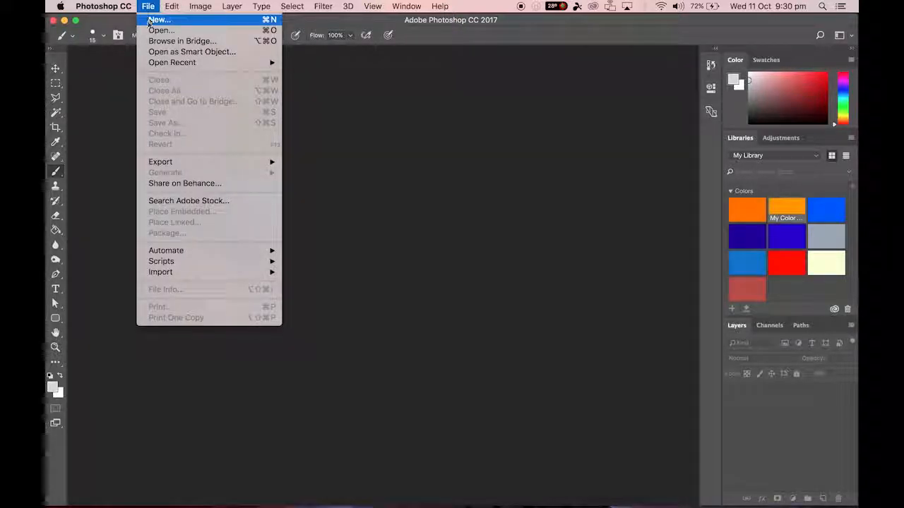
left_click(157, 20)
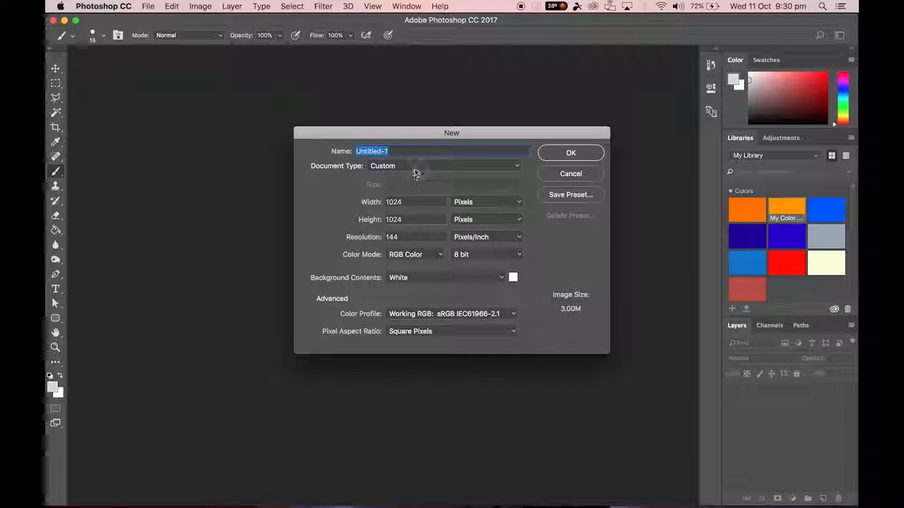
left_click(415, 168)
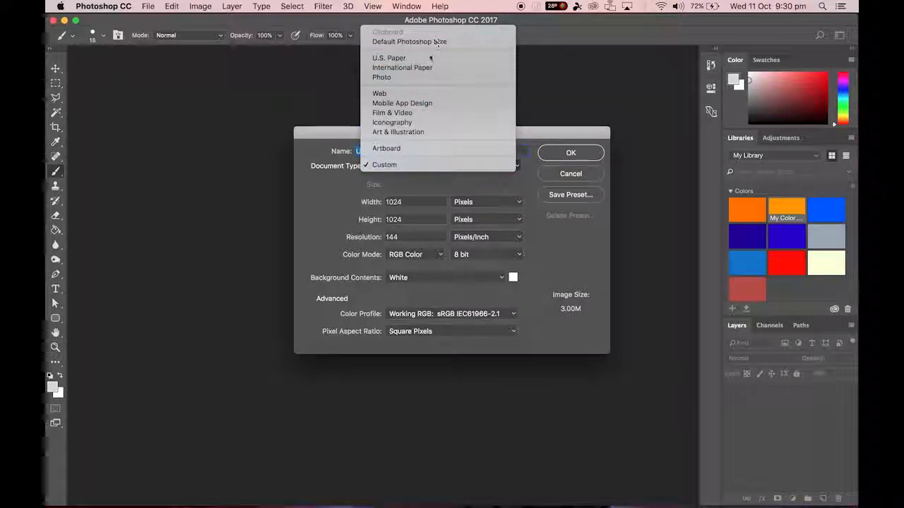
left_click(416, 68)
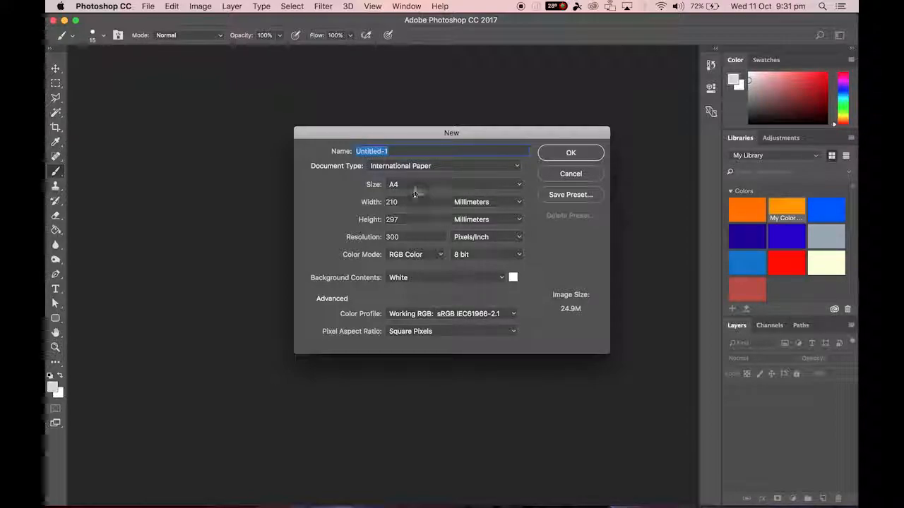
Change the new document's type to Film & Video with the HDTV 1080p size preset.
left_click(458, 167)
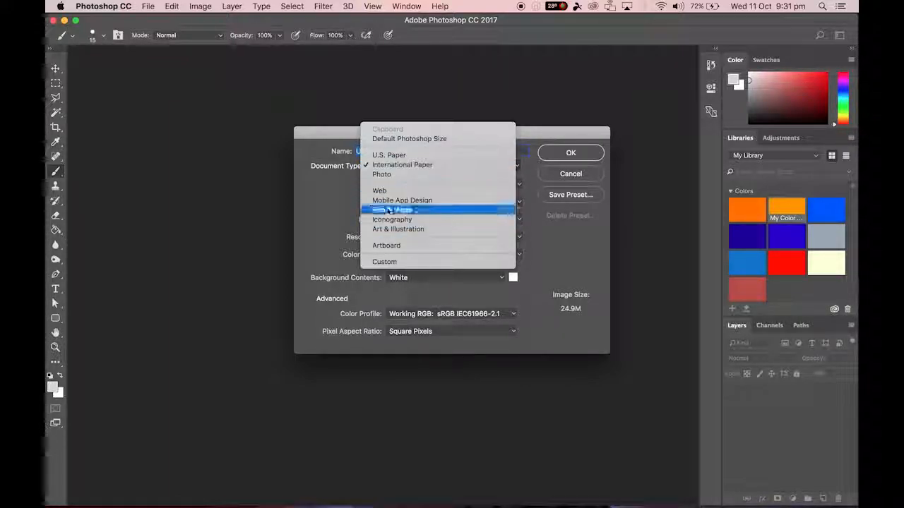
left_click(462, 210)
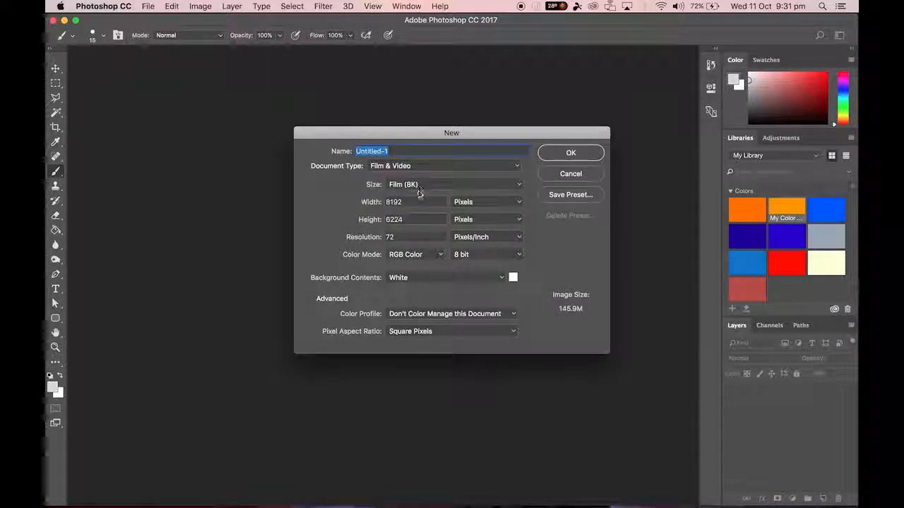
left_click(418, 189)
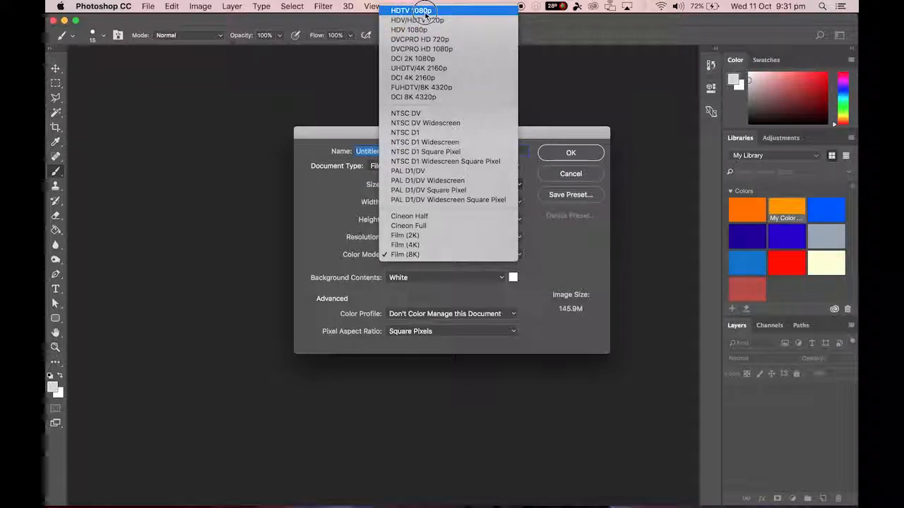
left_click(423, 11)
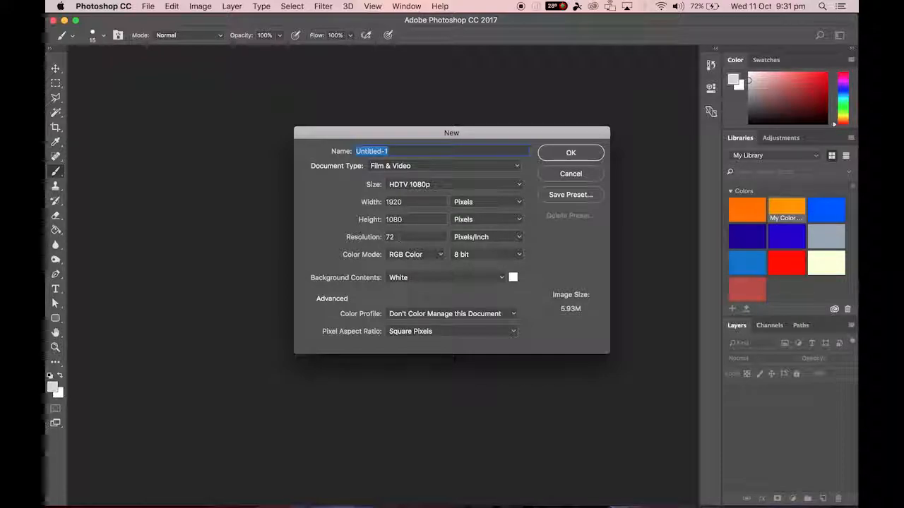
Return the document type to International Paper and select the resolution value.
left_click(423, 167)
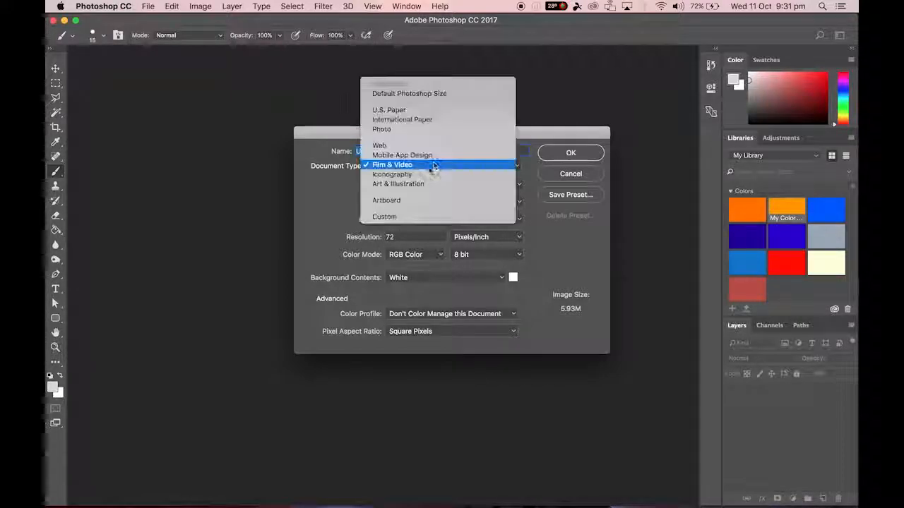
left_click(416, 120)
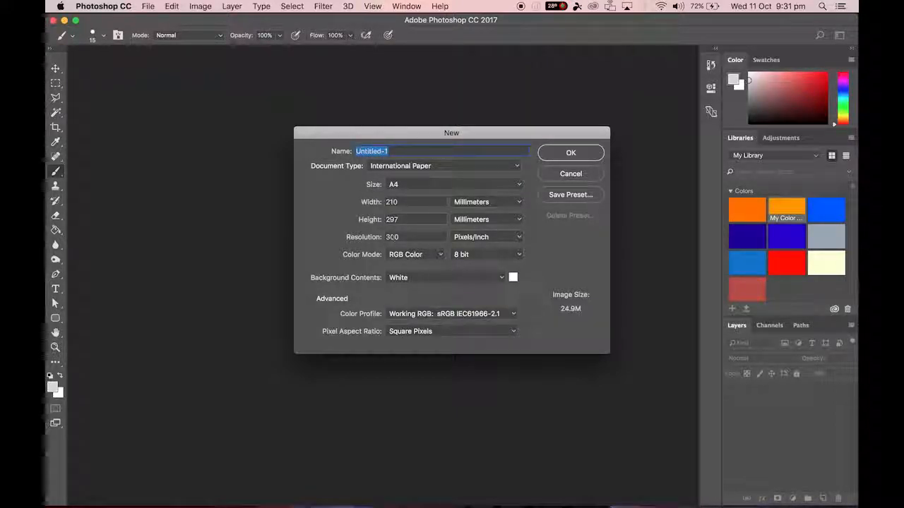
left_click(368, 243)
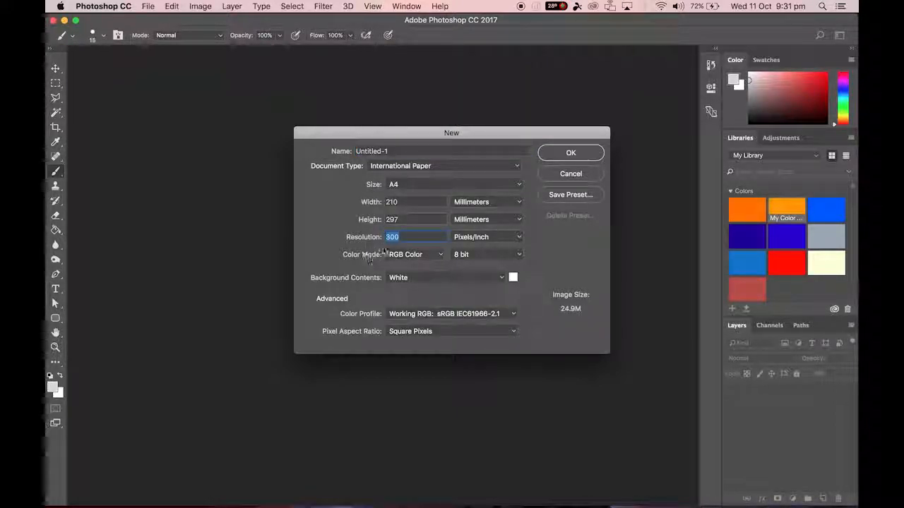
Switch the document type to Film & Video again and review its size presets, keeping HDTV 1080p.
left_click(428, 166)
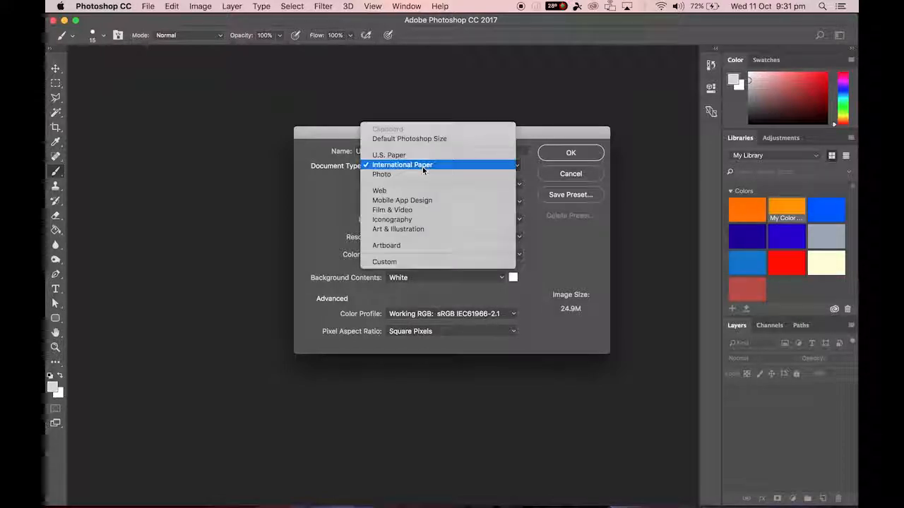
left_click(406, 210)
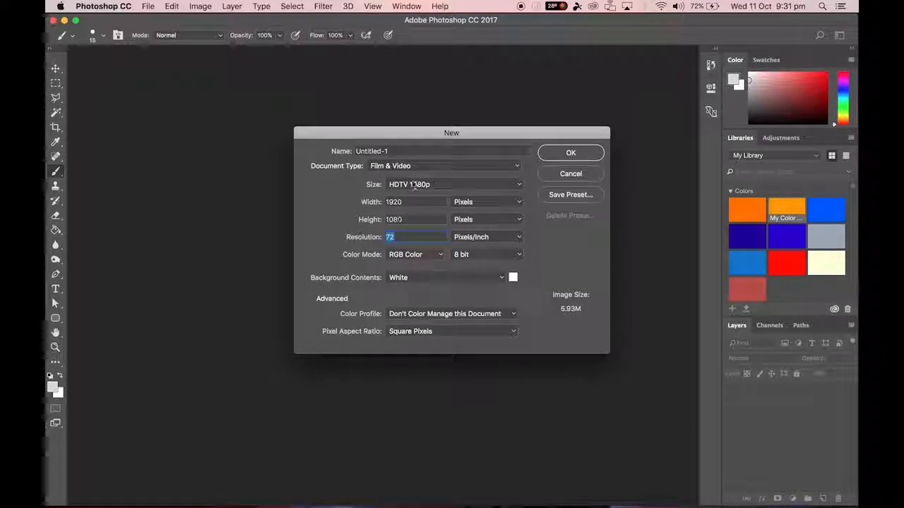
left_click(424, 184)
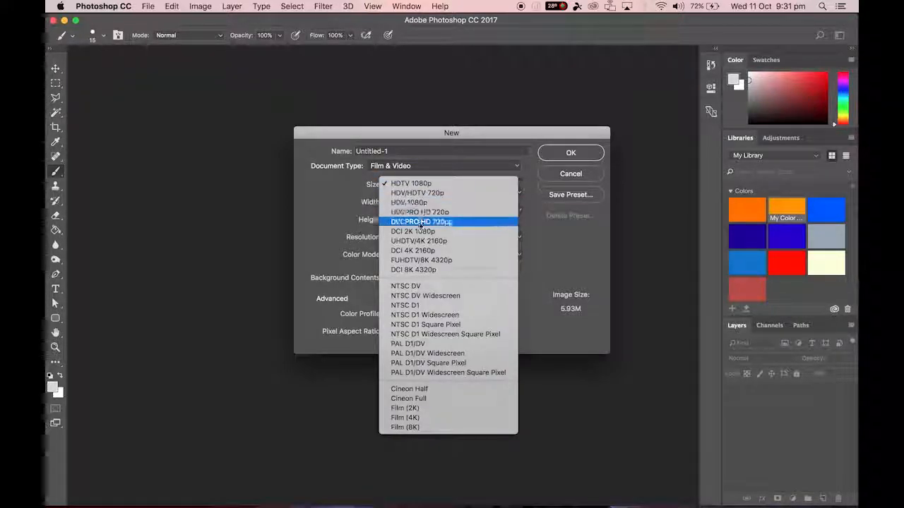
left_click(456, 184)
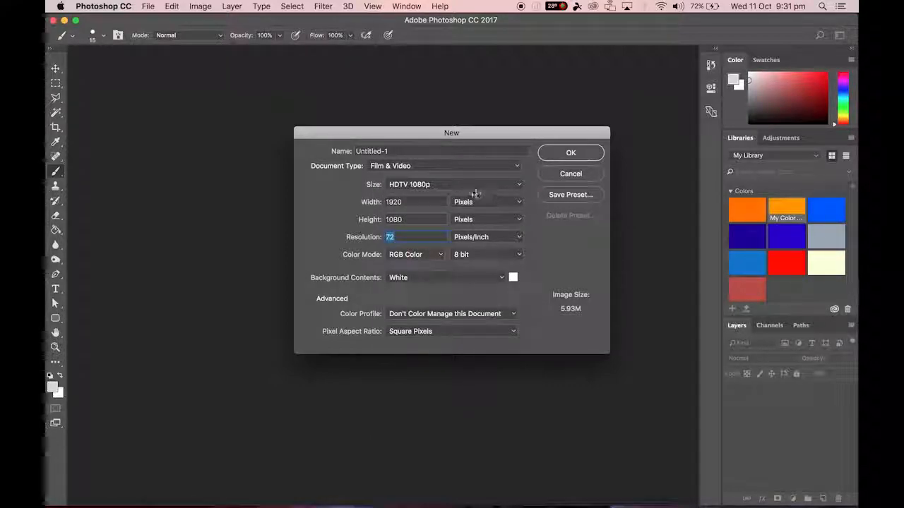
left_click(458, 185)
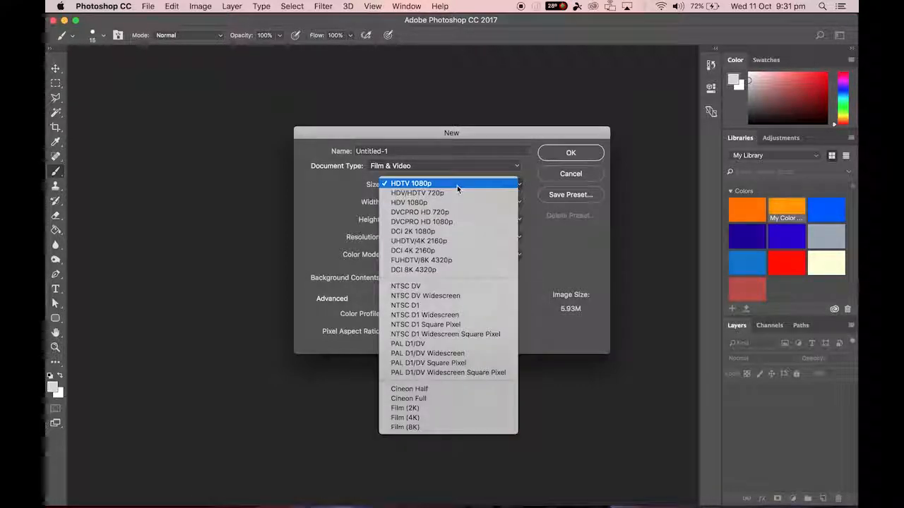
left_click(458, 185)
Set the document type to International Paper and create the A4 document at 300 pixels/inch.
left_click(440, 166)
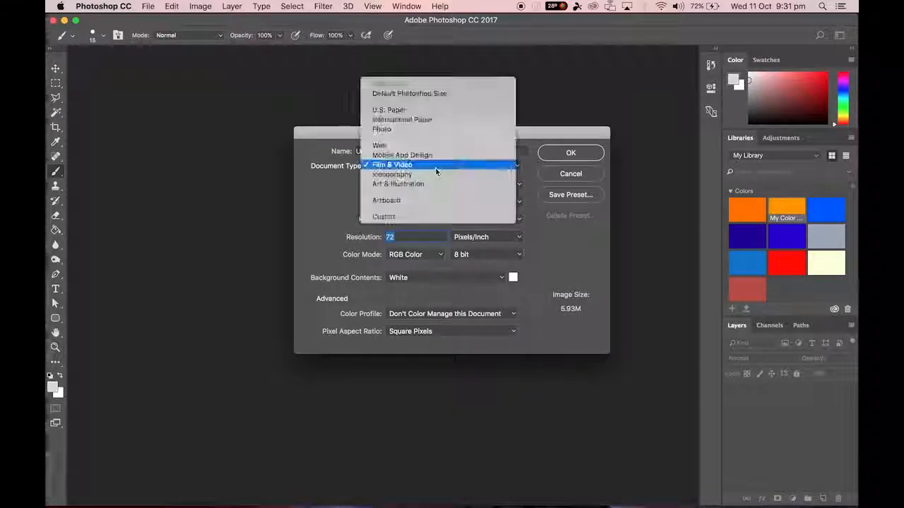
left_click(423, 128)
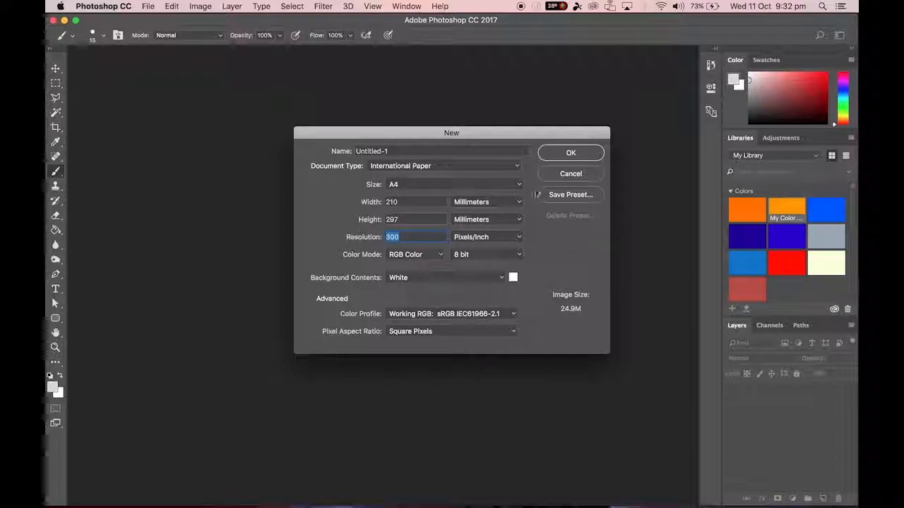
left_click(566, 152)
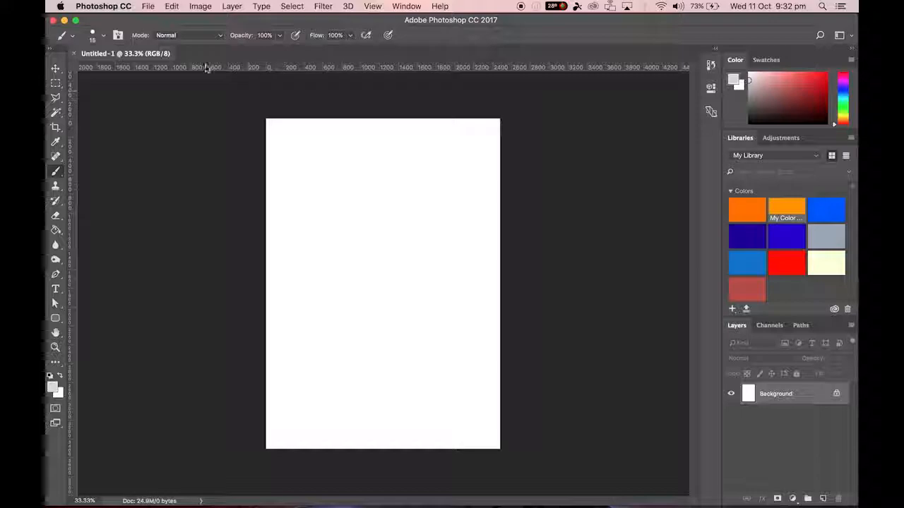
Rotate the whole image 90° clockwise into landscape orientation.
left_click(201, 7)
mouse_move(220, 118)
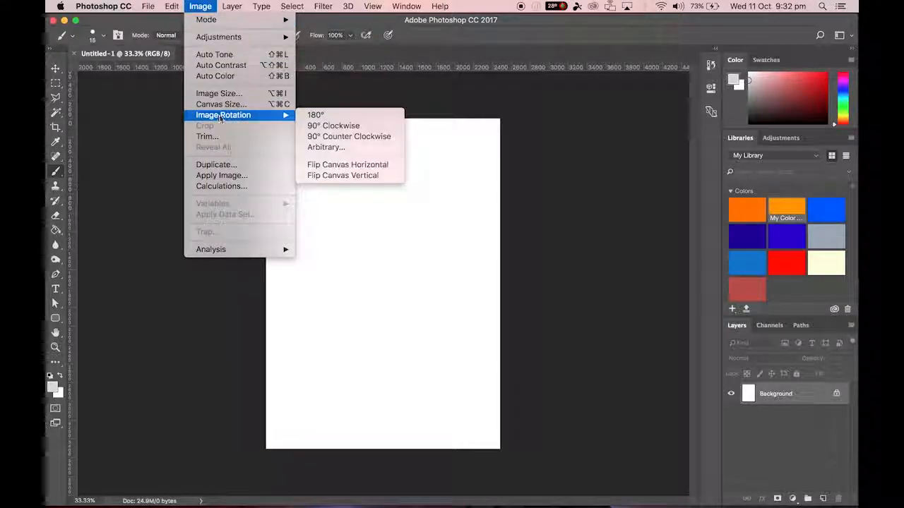
left_click(337, 128)
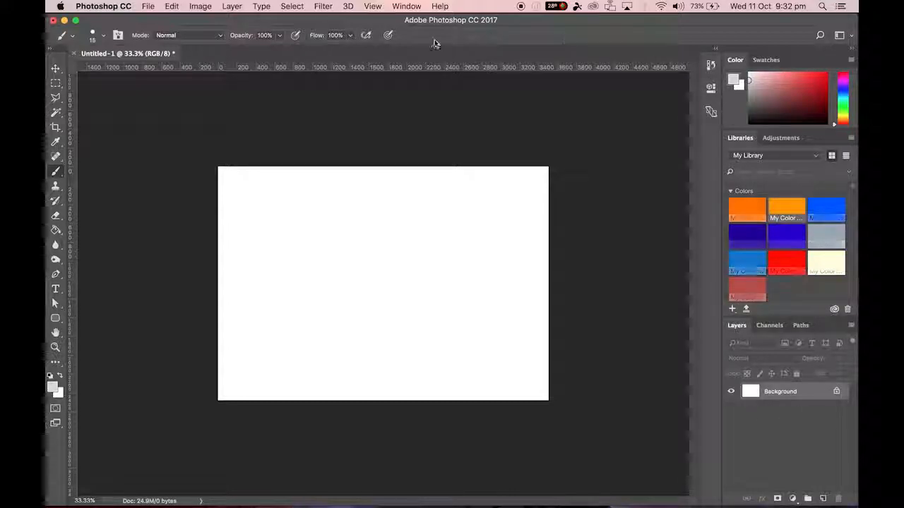
left_click(406, 5)
mouse_move(420, 33)
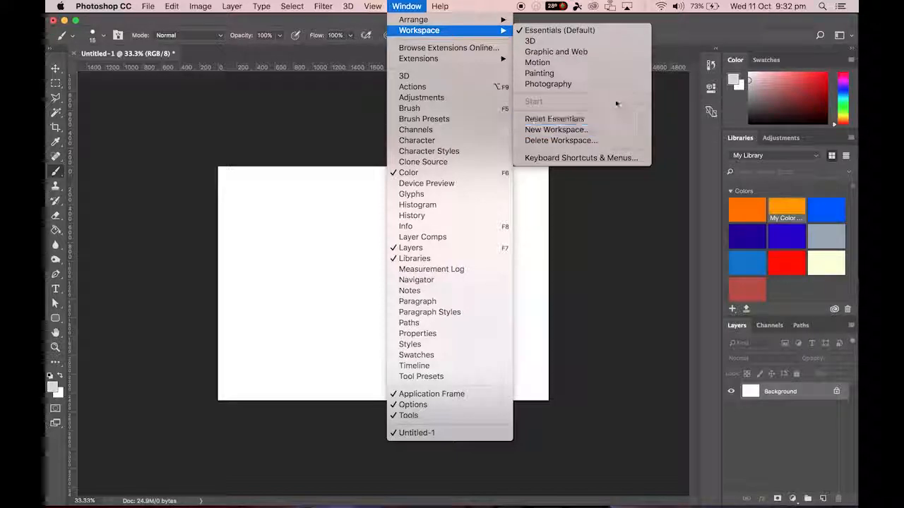
left_click(700, 45)
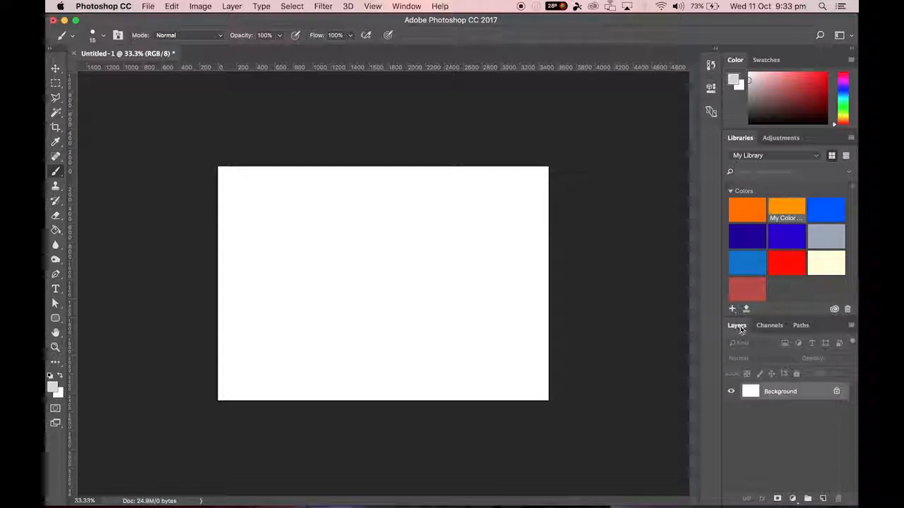
Detach the Layers panel so it floats, and close the remaining group of Color, Libraries, Channels and Paths panels.
left_click_drag(737, 329, 627, 277)
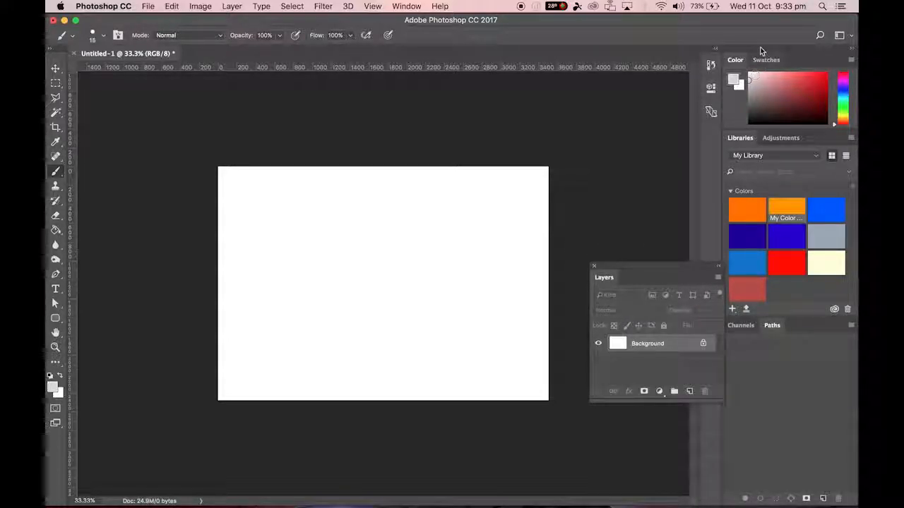
left_click_drag(753, 53, 741, 52)
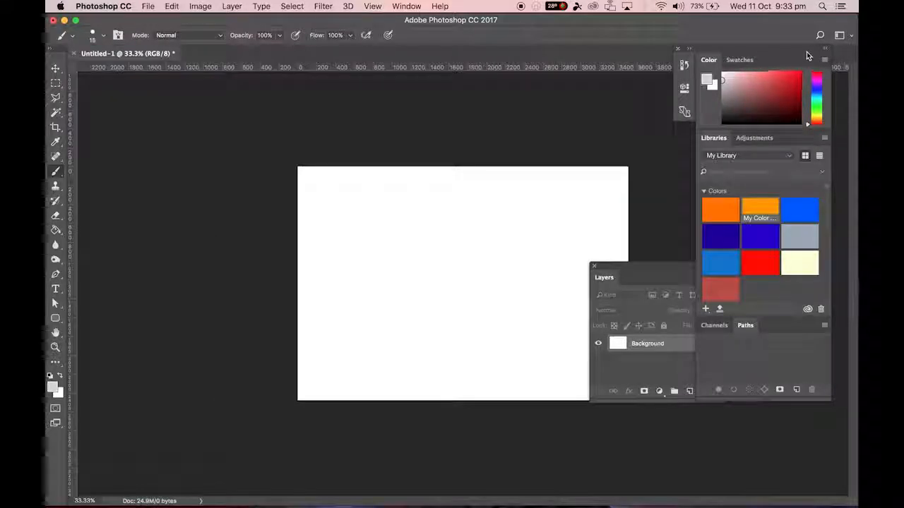
left_click(678, 50)
Move the floating Layers panel clear of the canvas and stretch it taller.
left_click_drag(662, 273, 783, 77)
left_click_drag(787, 213, 769, 466)
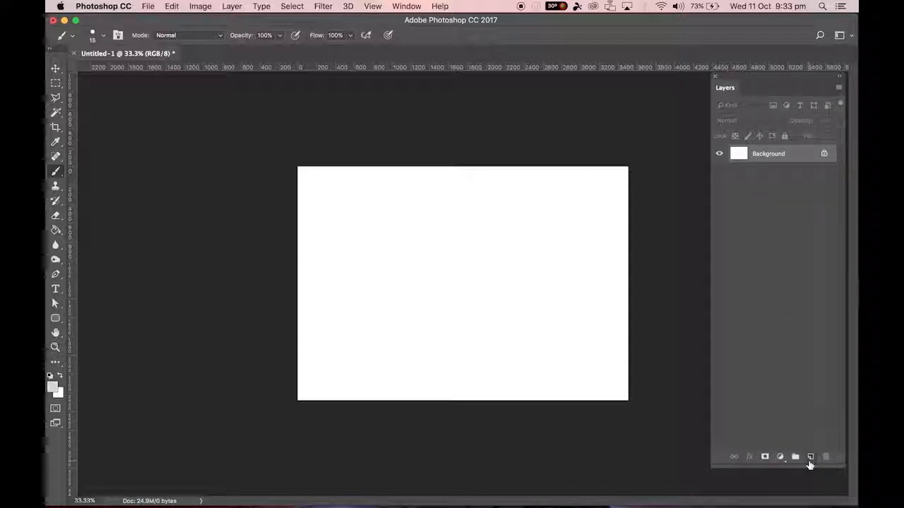
Add a new layer above the Background and give it a red color label.
left_click(811, 460)
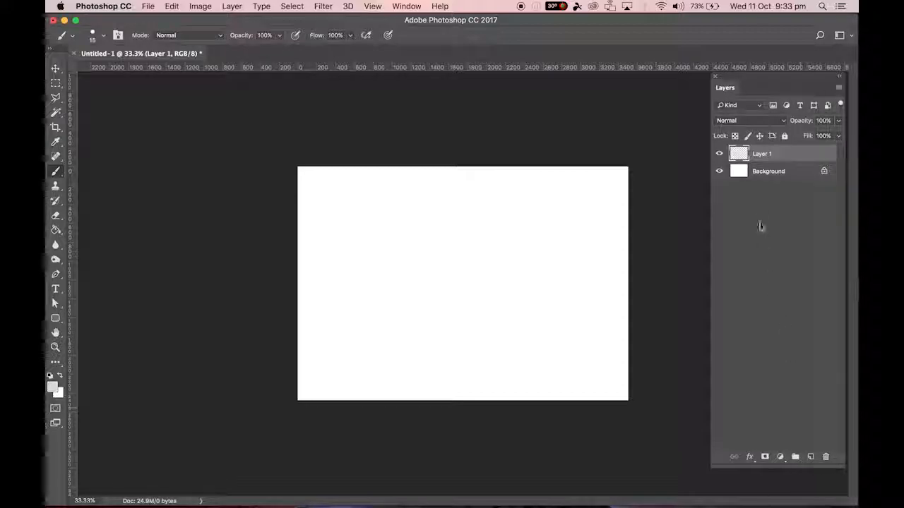
double_click(761, 154)
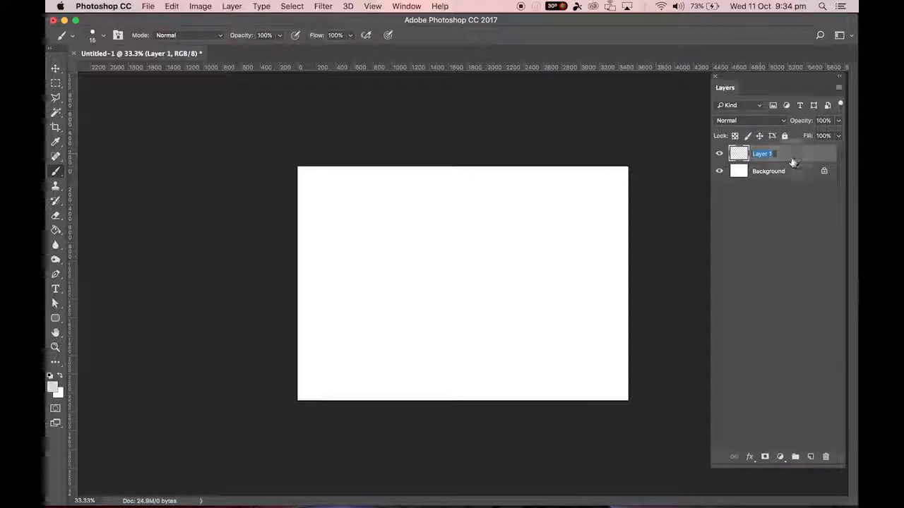
right_click(792, 163)
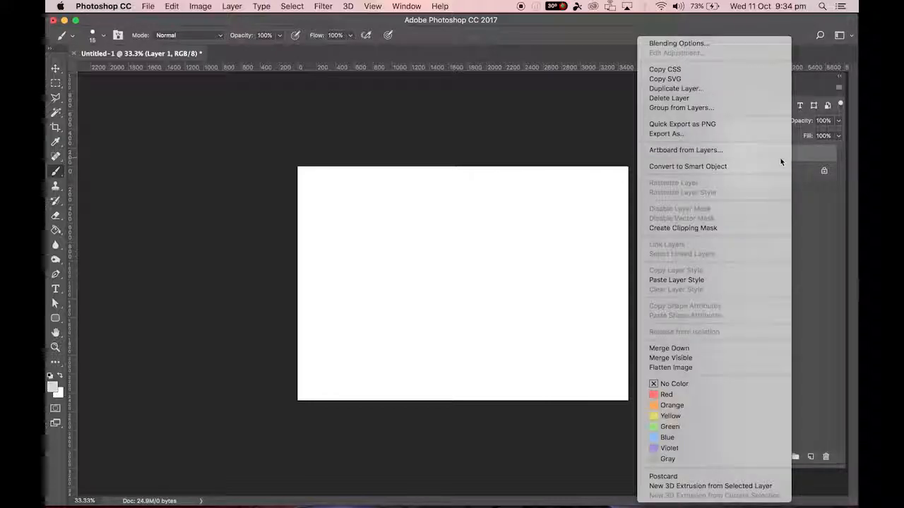
left_click(671, 395)
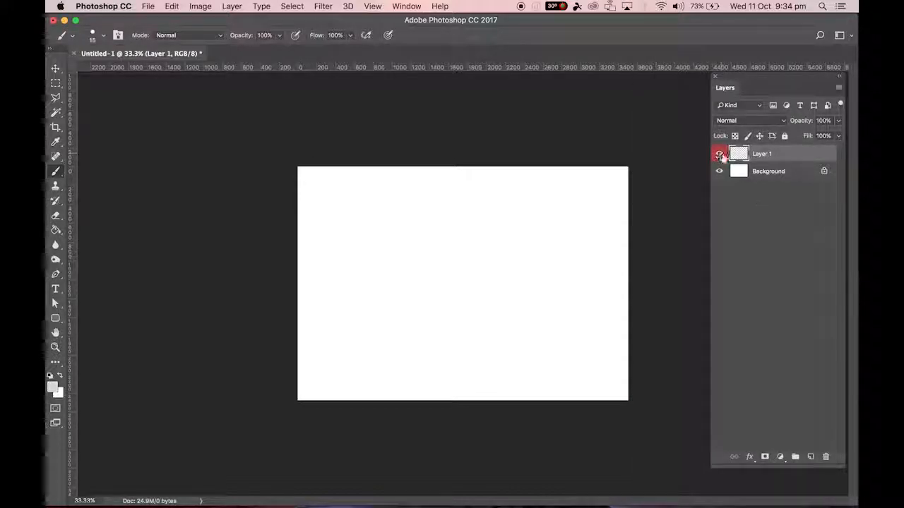
Rename the red-labelled layer as Image1.
left_click(757, 156)
double_click(757, 156)
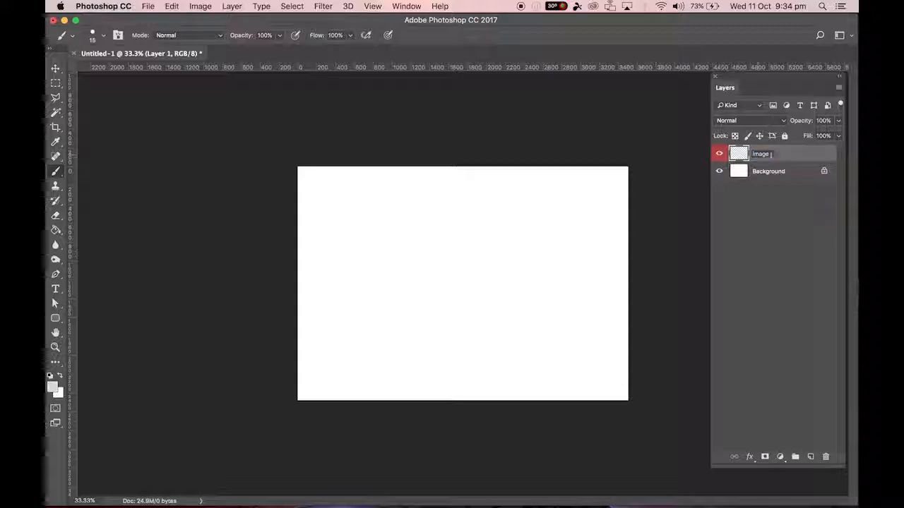
left_click(751, 207)
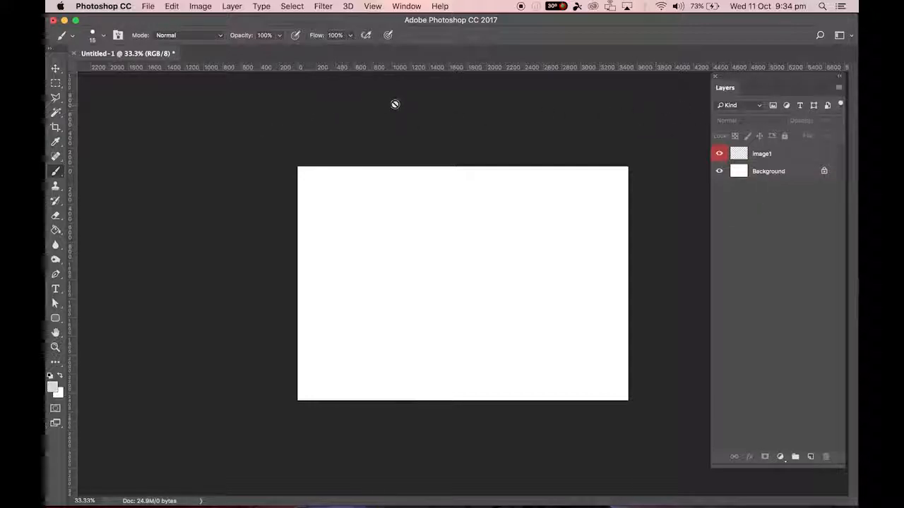
Make Image1 the active layer and hide the Background layer.
left_click(762, 155)
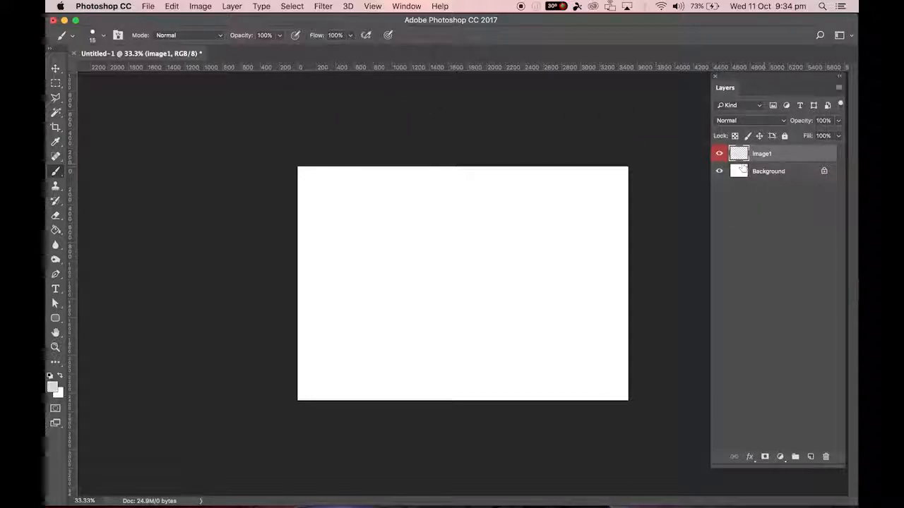
left_click(771, 172)
left_click(767, 154)
left_click(719, 172)
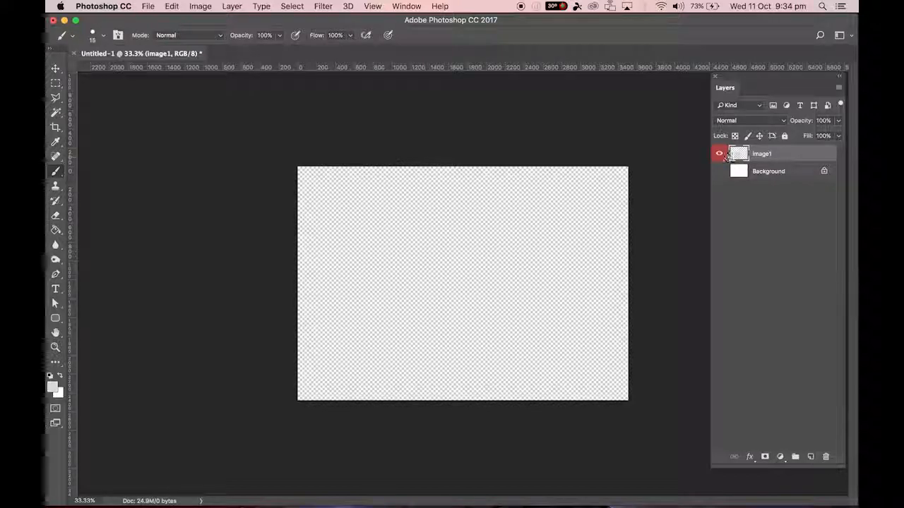
Enlarge the canvas view to 50%, switch to Full Screen Mode With Menu Bar and reposition the canvas clear of the Layers panel.
key("super+plus")
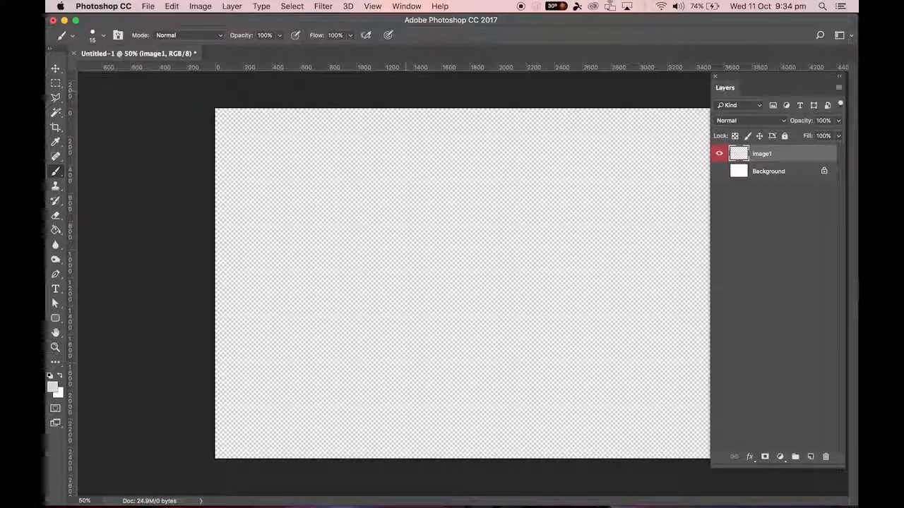
left_click(57, 426)
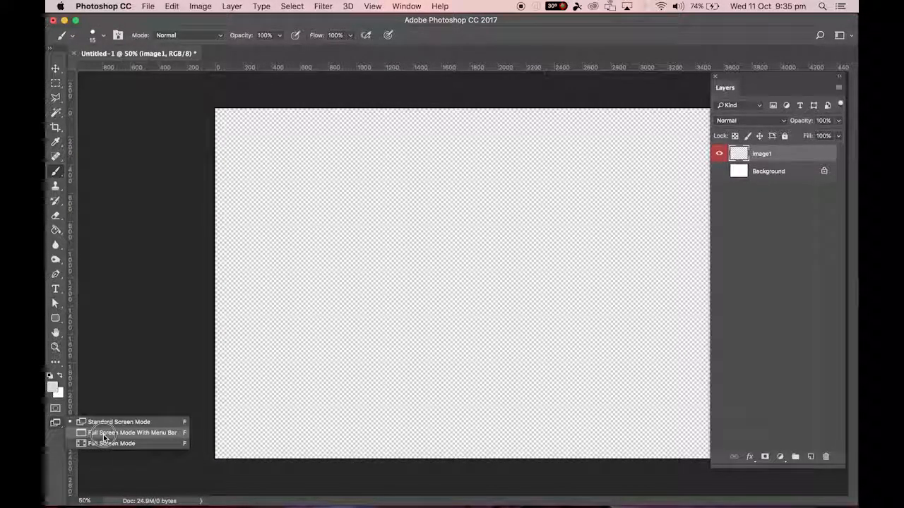
left_click(105, 433)
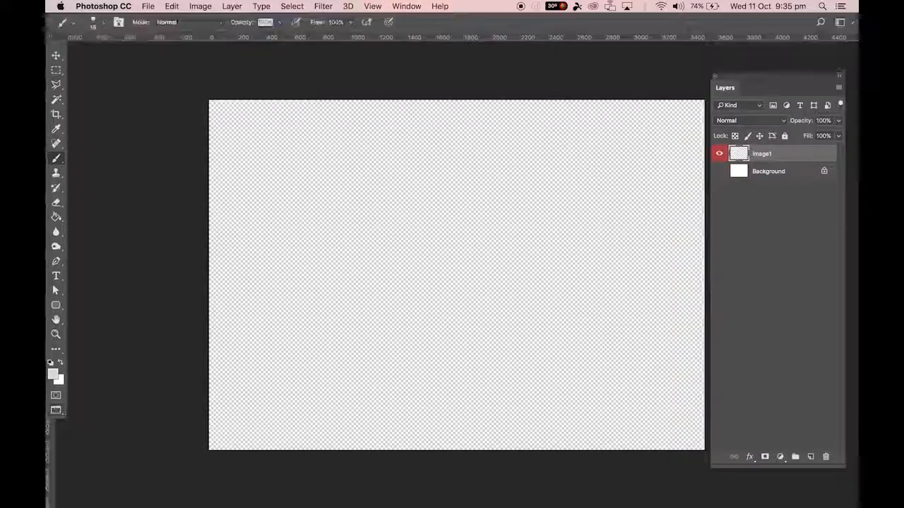
left_click_drag(379, 225, 285, 240)
left_click_drag(349, 153, 403, 125)
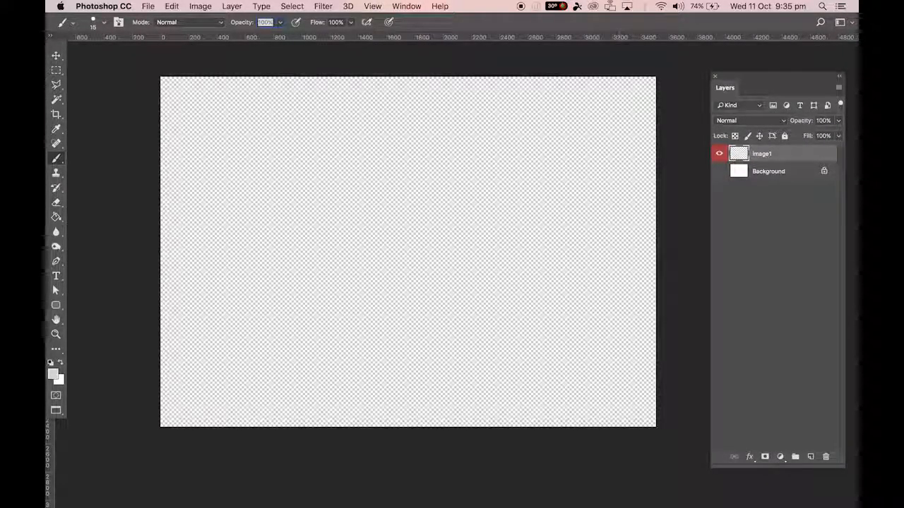
Show the Background layer again and set the foreground color to black (000000).
left_click(719, 171)
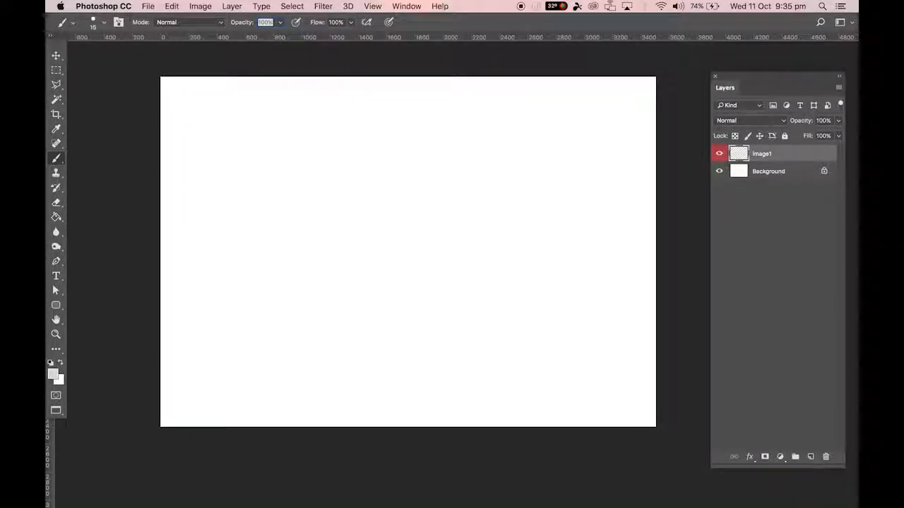
left_click(54, 377)
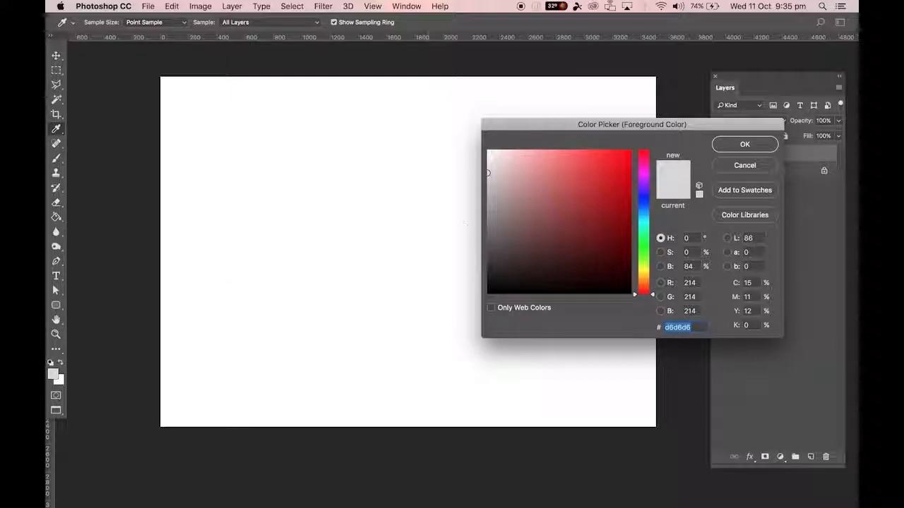
left_click_drag(532, 248, 487, 292)
left_click_drag(521, 265, 476, 298)
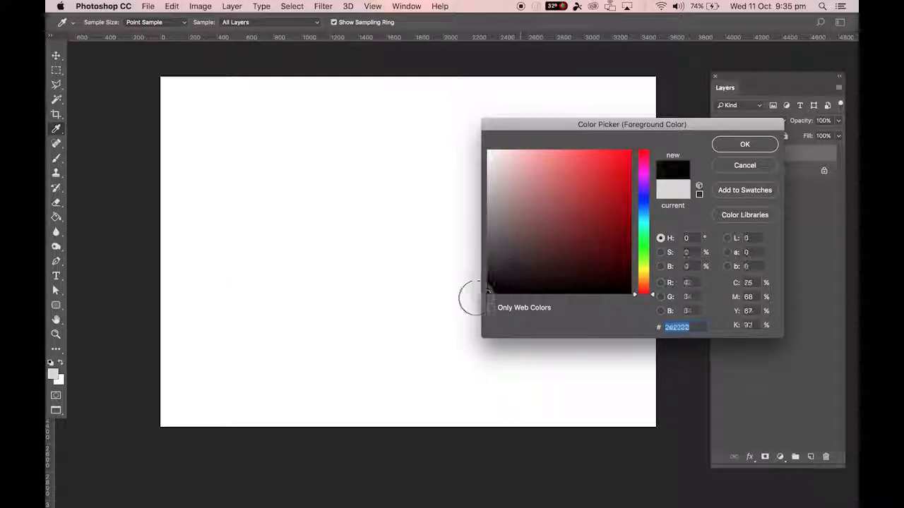
left_click(738, 146)
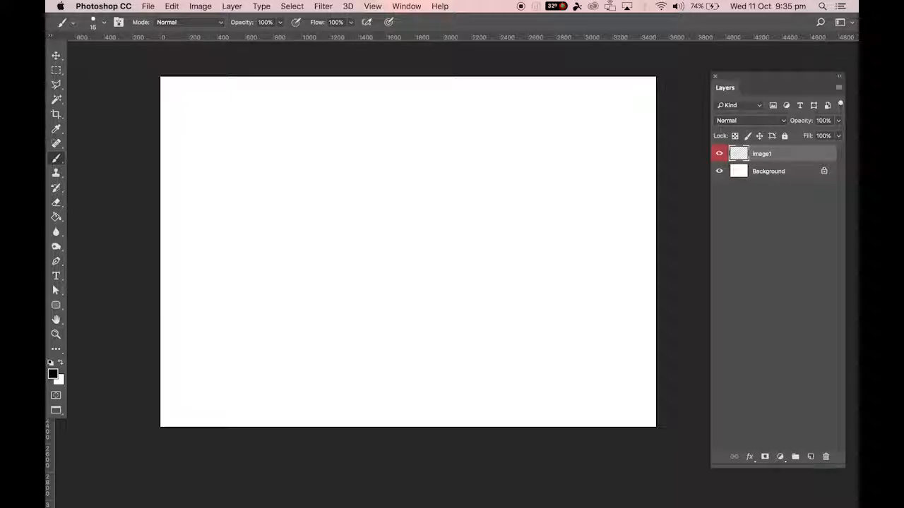
Cycle through the Brush, Pencil, Color Replacement and Mixer Brush tools, ending on the Brush Tool.
right_click(57, 160)
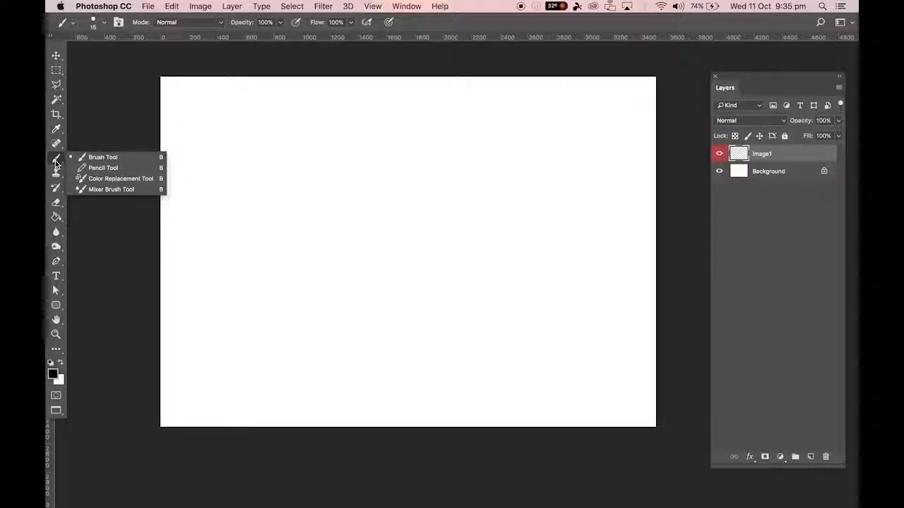
left_click(58, 161)
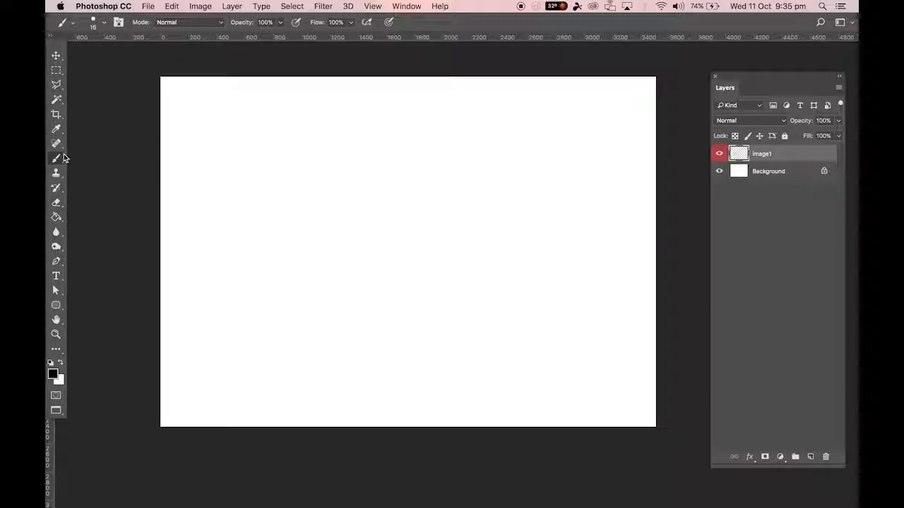
key("shift+b")
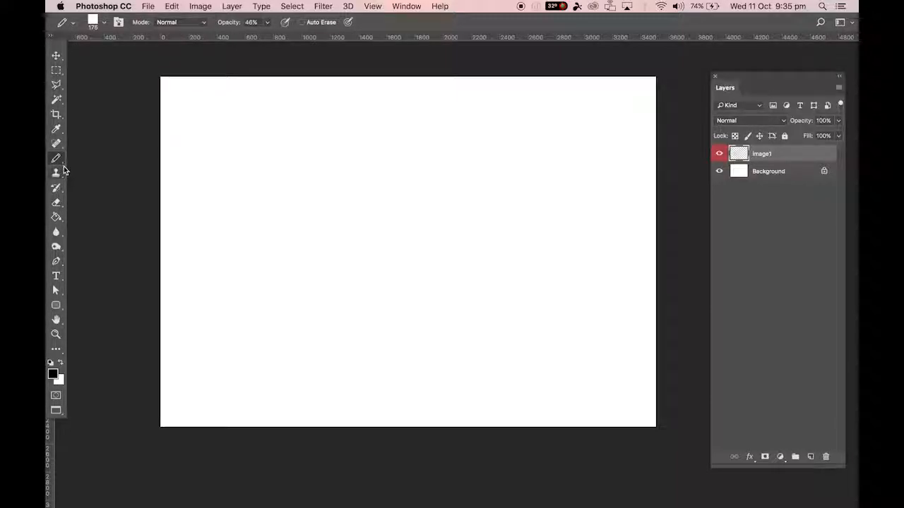
key("shift+b")
key("shift+b")
key("shift+b")
key("shift+b")
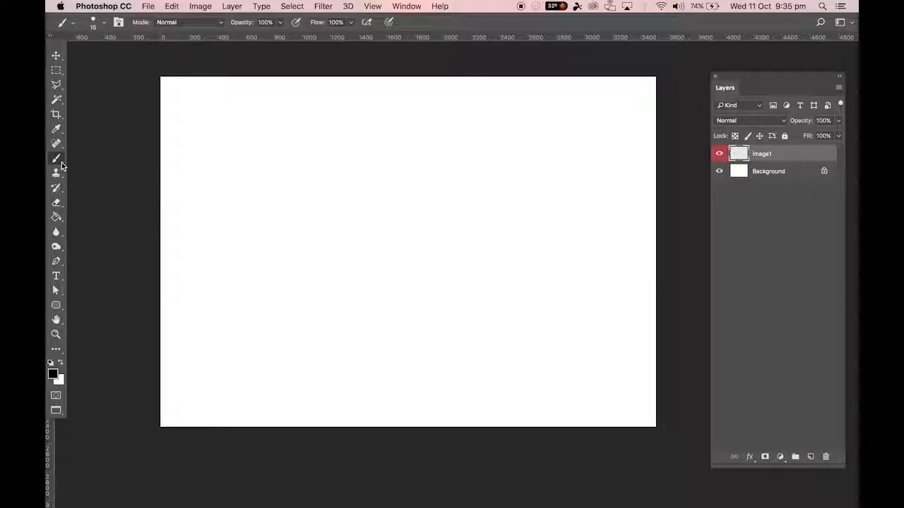
key("shift+b")
key("shift+b")
key("shift+b")
right_click(56, 161)
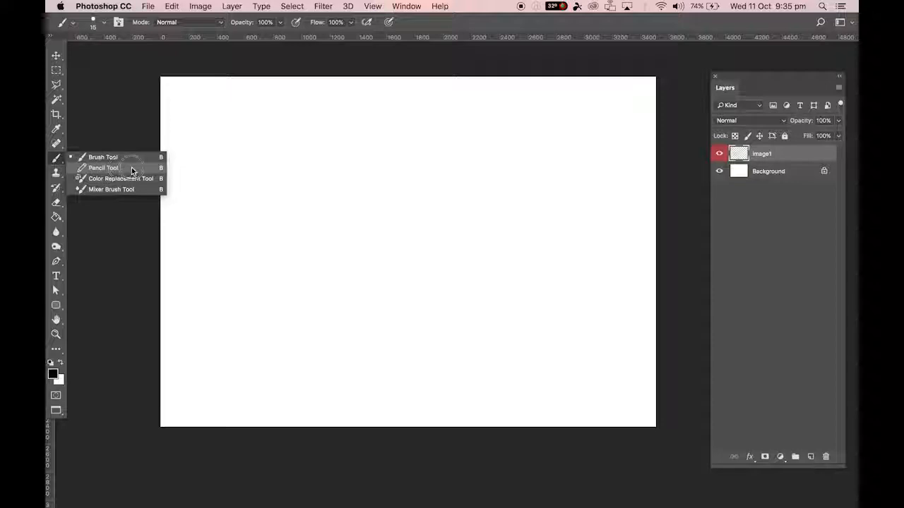
left_click(93, 159)
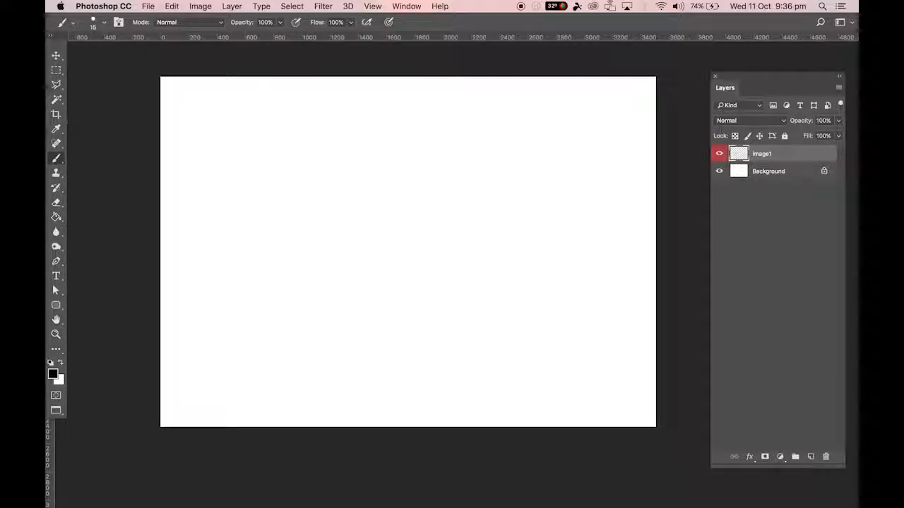
Replace the current brush presets with the Natural Brushes 2 set.
left_click(97, 23)
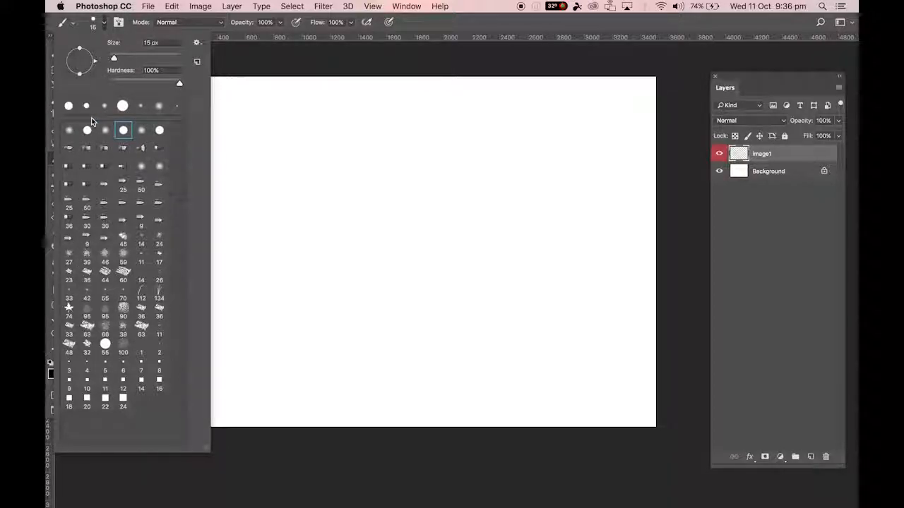
left_click(198, 45)
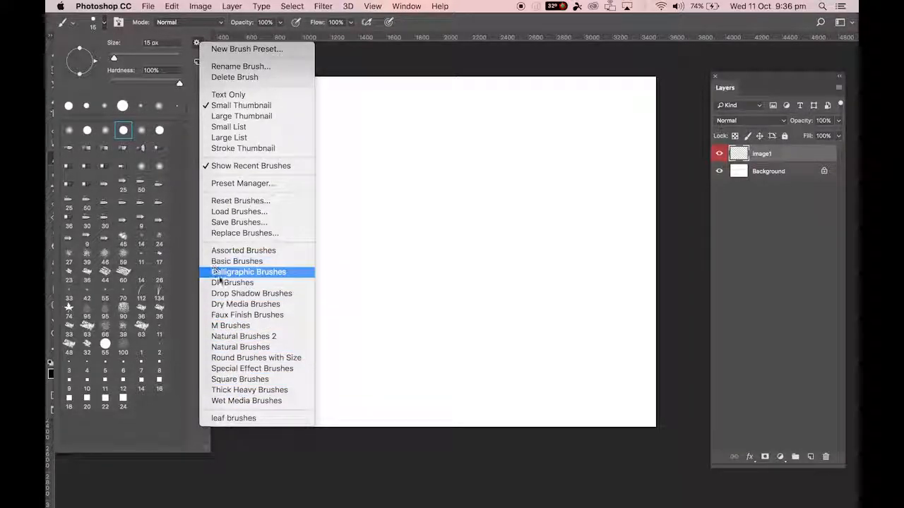
left_click(237, 337)
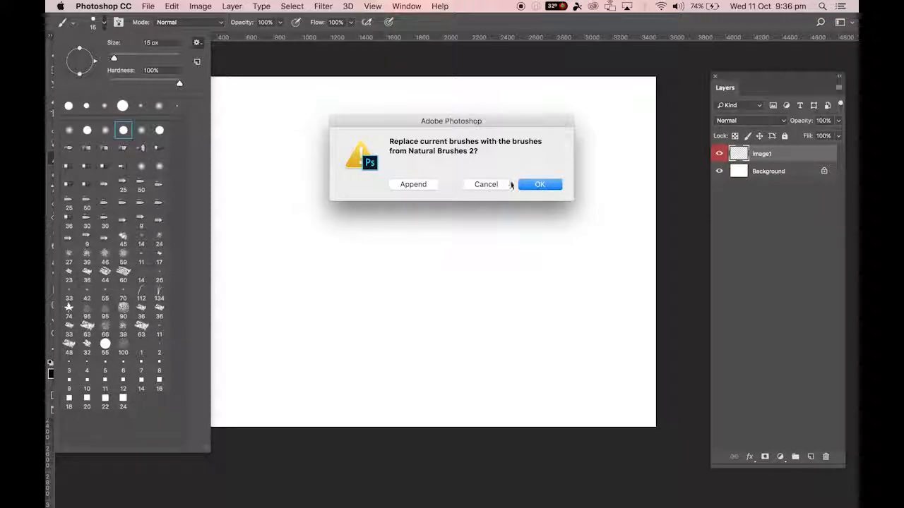
left_click(535, 185)
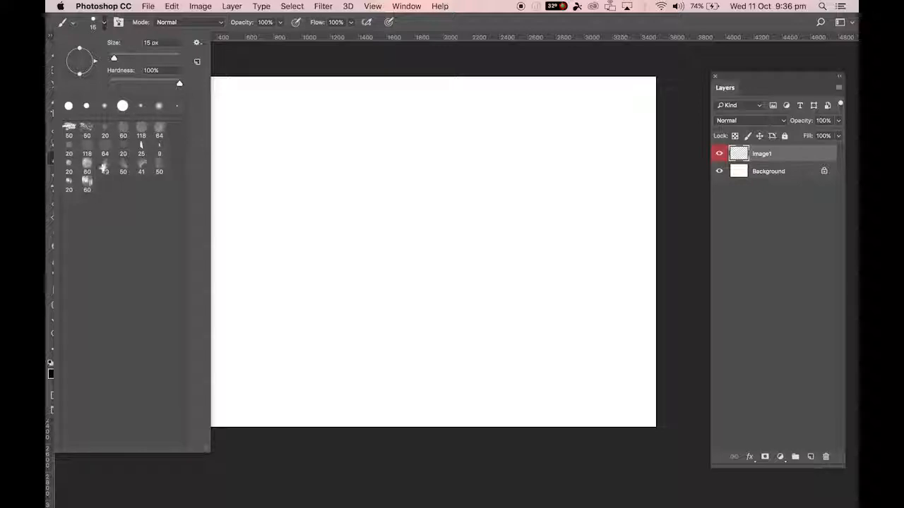
Append the default brushes to the loaded Natural Brushes 2 presets.
left_click(198, 43)
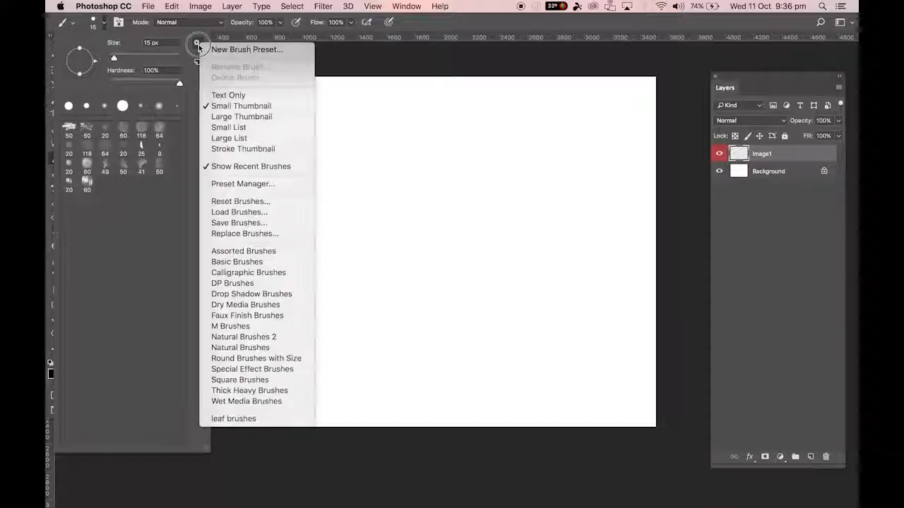
left_click(233, 202)
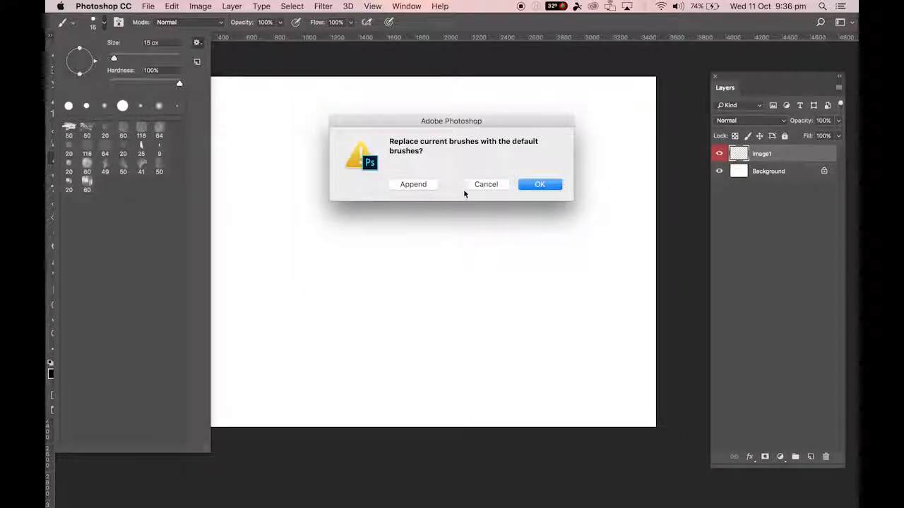
left_click(415, 184)
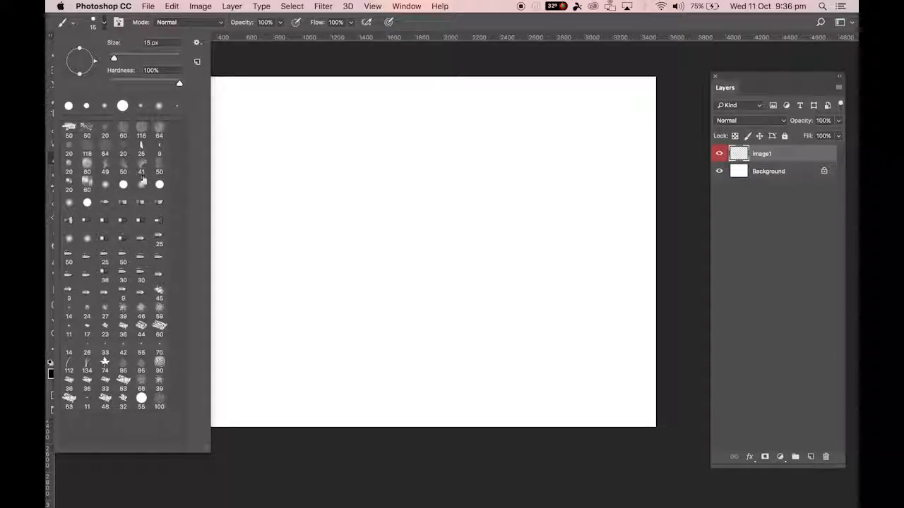
Reset the brush presets to the default set, replacing the current brushes without saving changes.
left_click(197, 43)
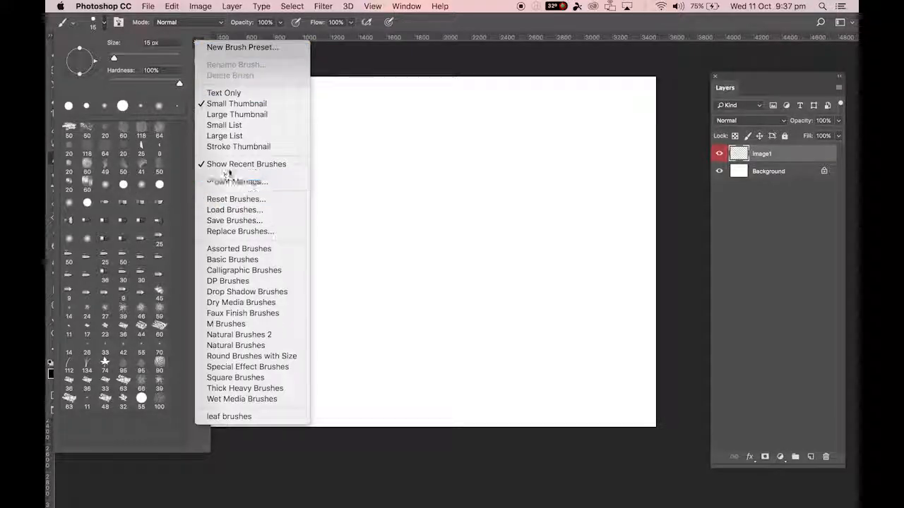
left_click(226, 201)
left_click(527, 186)
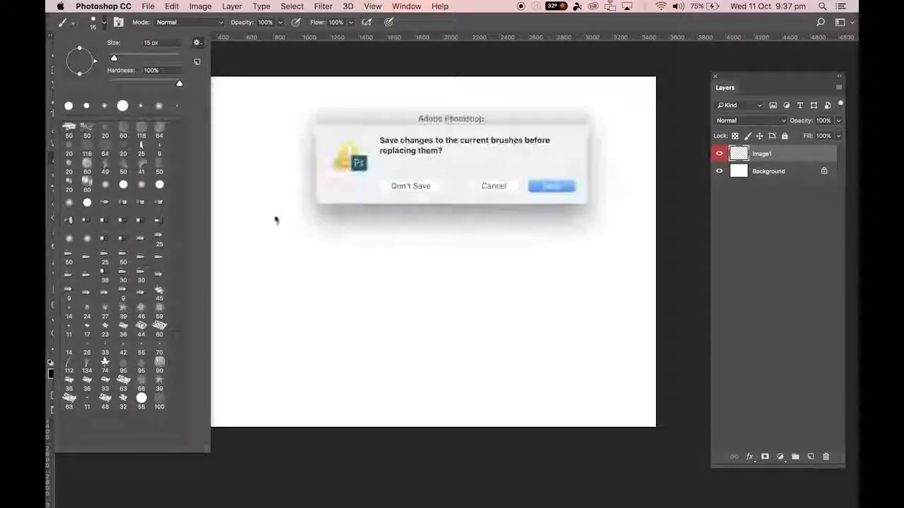
left_click(438, 185)
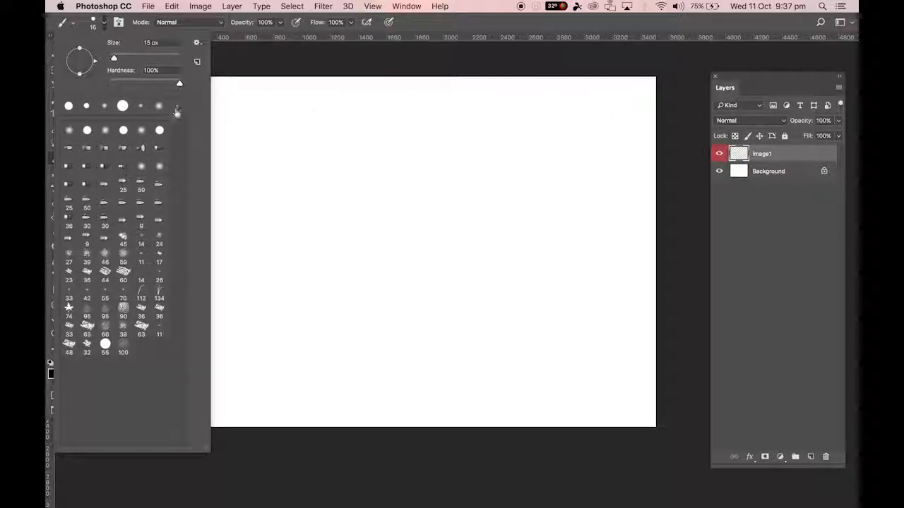
Choose the soft round pressure brush preset with 0% hardness at 15 px for the Brush Tool.
left_click(142, 132)
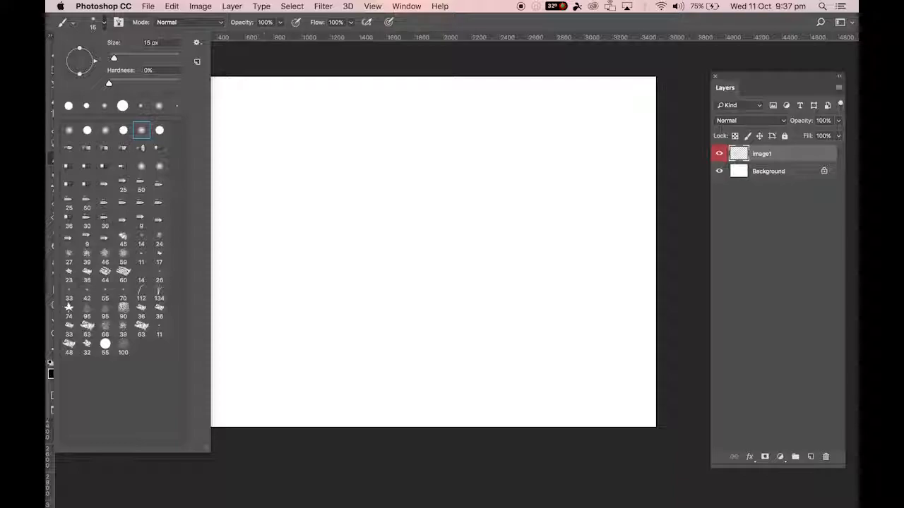
left_click(407, 27)
left_click_drag(62, 158, 122, 157)
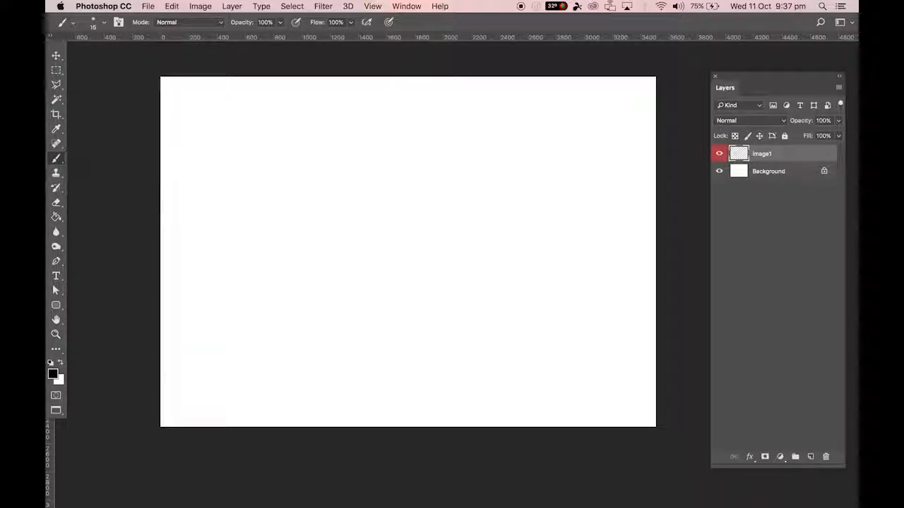
left_click(57, 162)
left_click(99, 24)
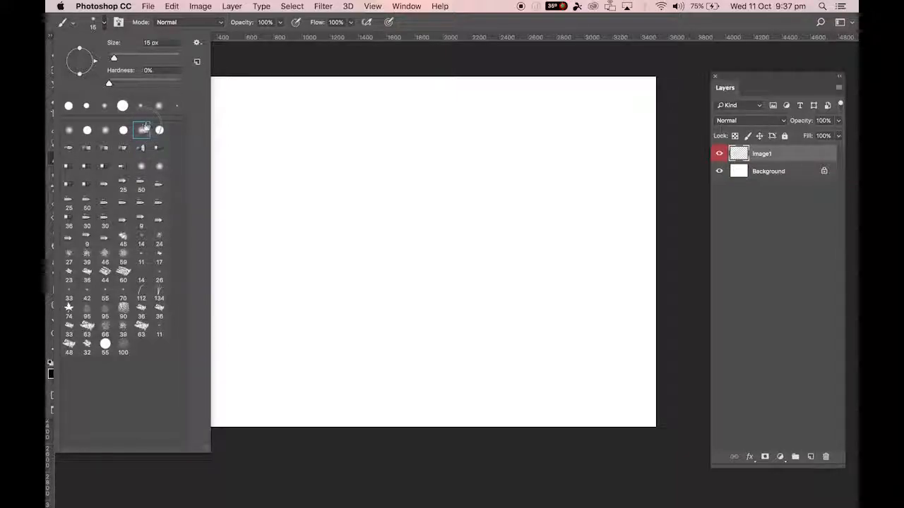
left_click(428, 27)
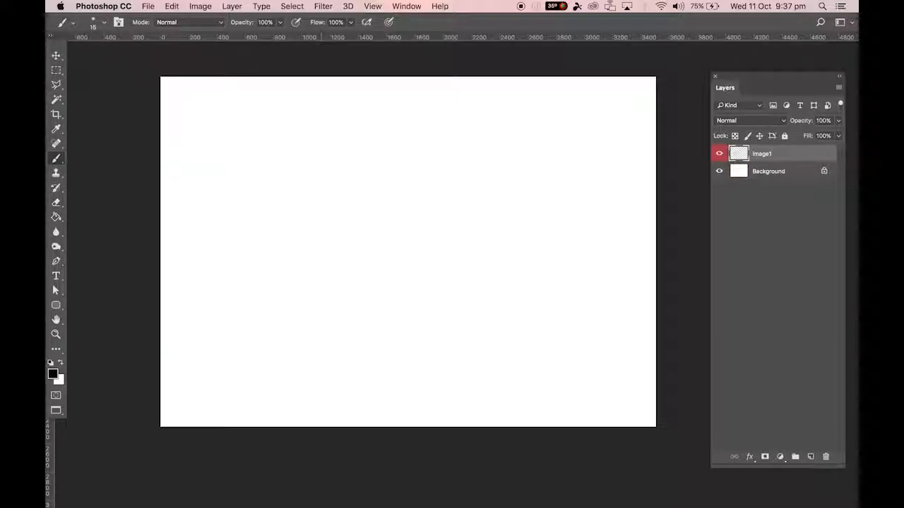
With the brush at 45 px, paint a pair of square brackets near the canvas's upper left, flanked by a minus and a plus.
key("bracketright")
key("bracketleft")
key("bracketleft")
left_click_drag(237, 87, 240, 132)
mouse_move(305, 87)
left_mouse_down()
mouse_move(315, 87)
mouse_move(314, 133)
mouse_move(306, 135)
left_mouse_up()
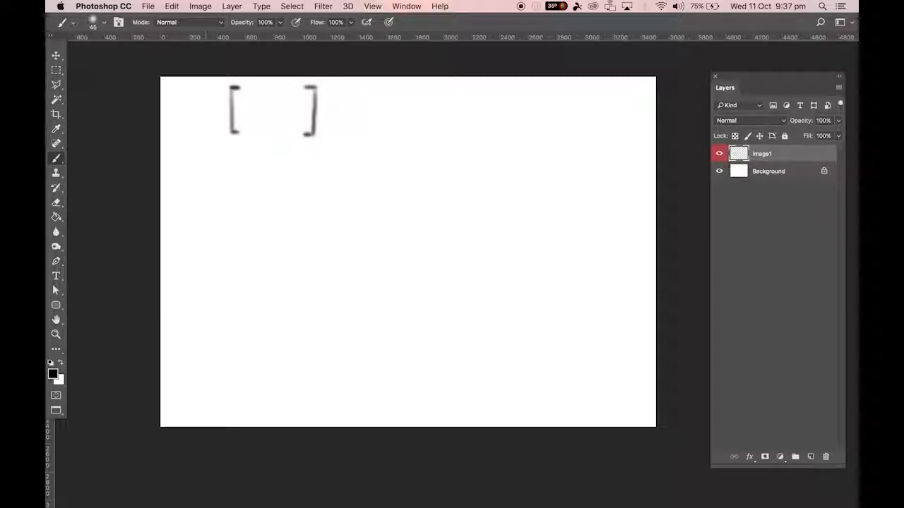
left_click_drag(198, 111, 213, 109)
mouse_move(332, 108)
left_mouse_down()
mouse_move(350, 108)
mouse_move(342, 118)
left_mouse_up()
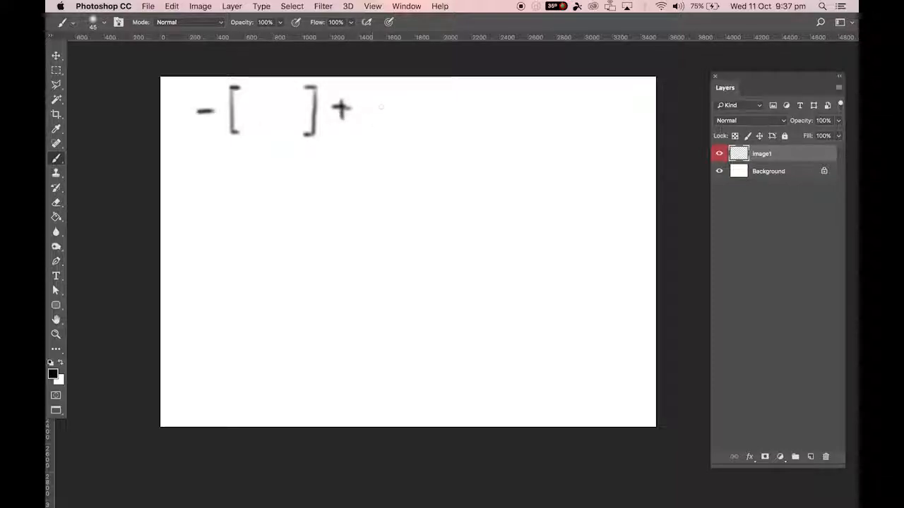
Try out stepping the brush size up and down repeatedly, passing through sizes such as 700 px and 250 px.
key("bracketright")
key("bracketright")
key("bracketright")
key("bracketright")
key("bracketright")
key("bracketright")
key("bracketright")
key("bracketright")
key("bracketright")
key("bracketright")
key("bracketright")
key("bracketright")
key("bracketright")
key("bracketleft")
key("bracketleft")
key("bracketleft")
key("bracketleft")
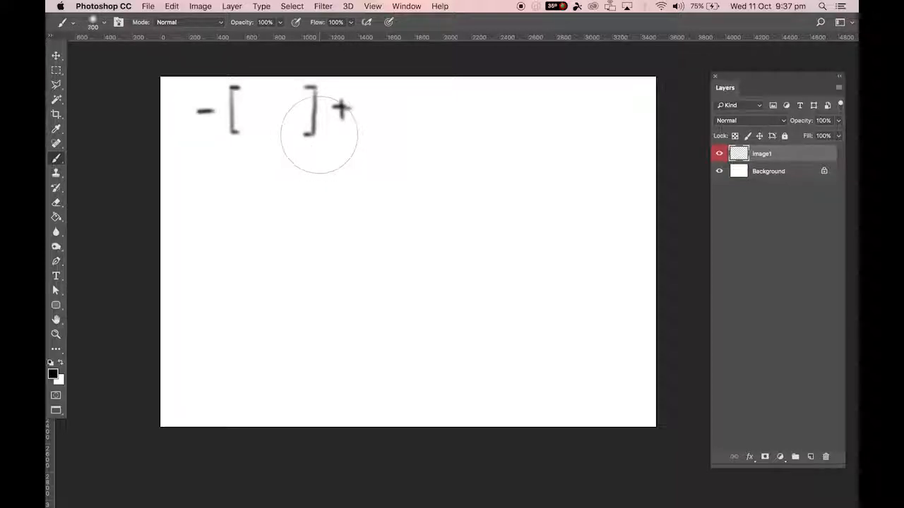
key("bracketleft")
key("bracketleft")
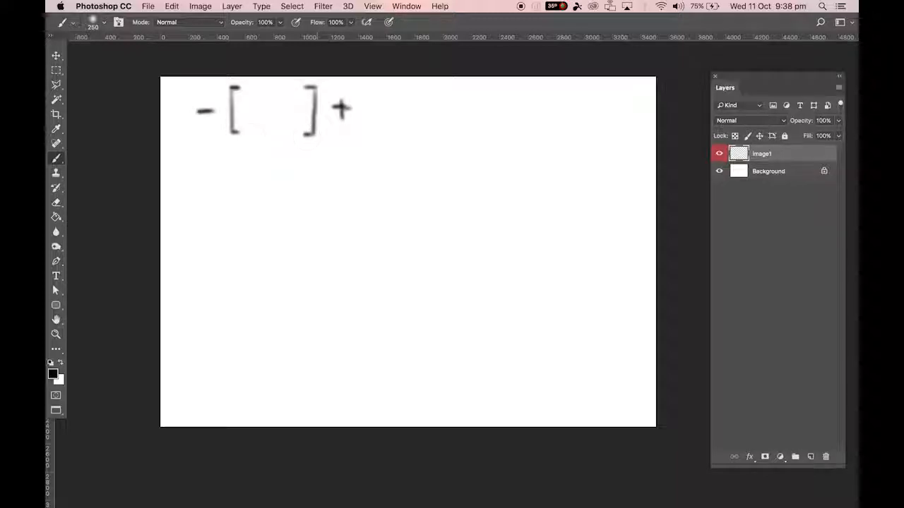
key("bracketright")
key("bracketright")
key("bracketright")
key("bracketright")
key("bracketleft")
key("bracketleft")
key("bracketleft")
key("bracketleft")
Set the brush size to 99 px in the brush preset settings.
left_click(104, 22)
left_click_drag(151, 61, 141, 62)
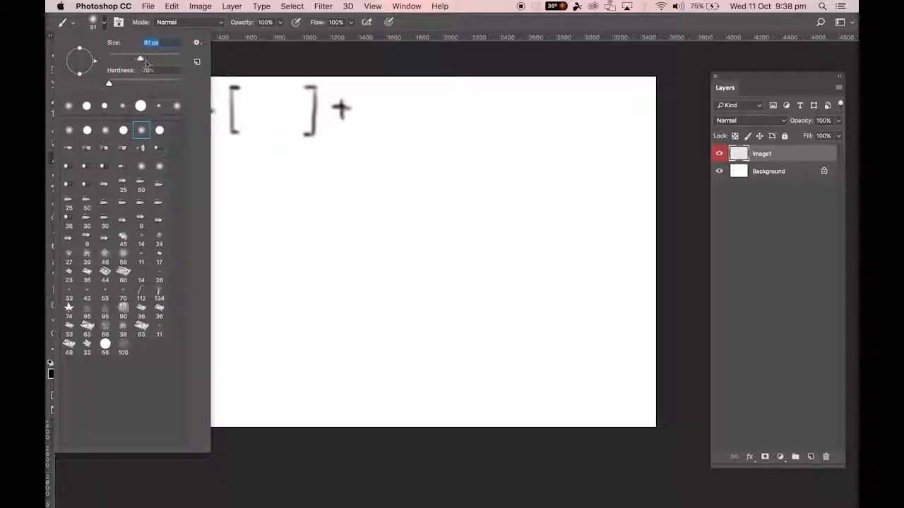
type("100")
key("Return")
key("Return")
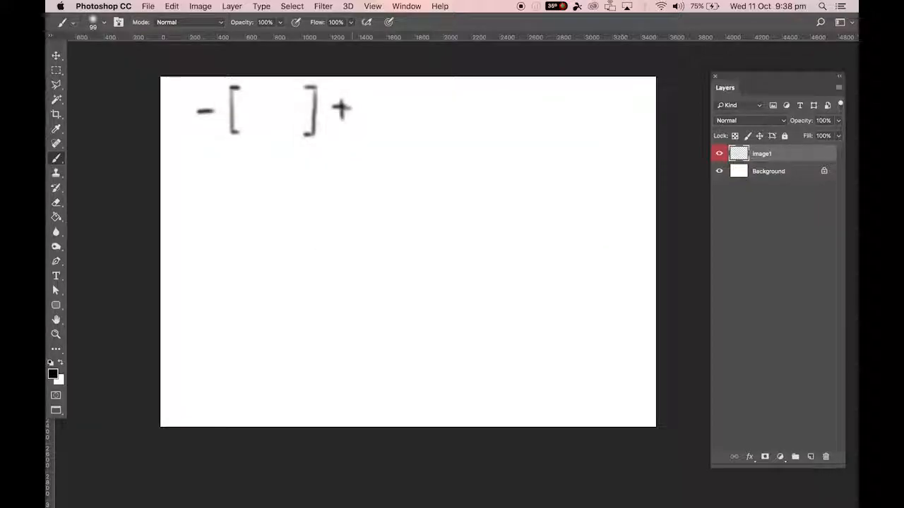
Enlarge the brush to 200 px and paint a soft black dab just below the right square bracket.
key("bracketright")
key("bracketright")
key("bracketright")
key("bracketright")
key("bracketright")
left_click(318, 148)
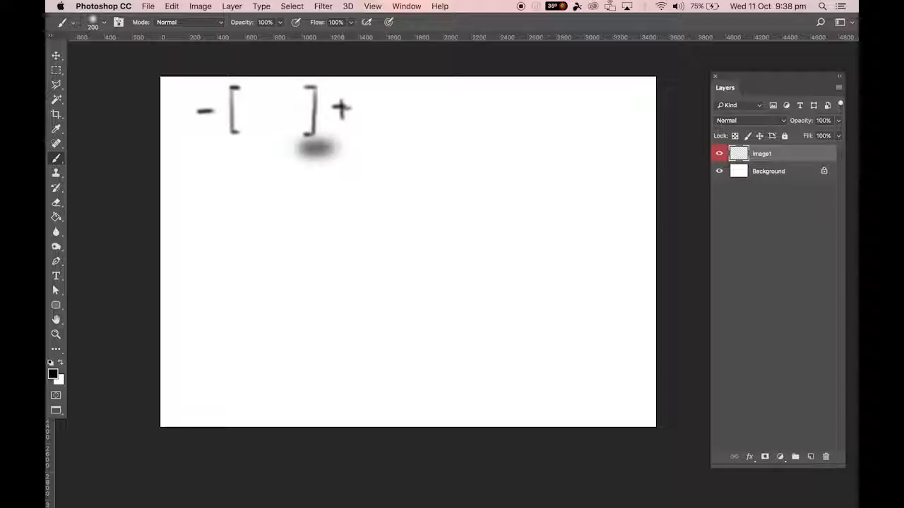
Undo the last dab and step the brush size down and back up to 250 px.
key("super+z")
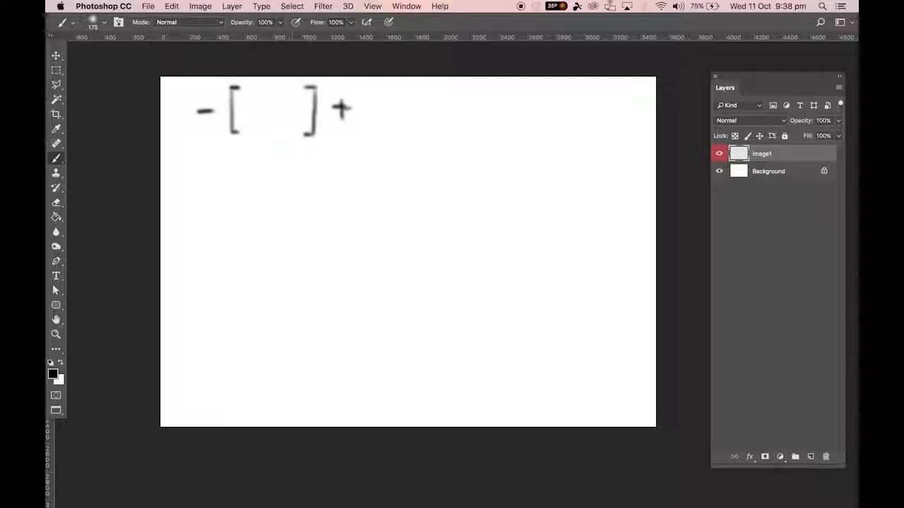
key("bracketleft")
key("bracketleft")
key("bracketleft")
key("bracketleft")
key("bracketright")
key("bracketright")
key("bracketright")
key("bracketright")
Paint four soft curved diagonal strokes side by side across the canvas, alternating light and heavy pen pressure.
mouse_move(387, 102)
left_mouse_down()
mouse_move(369, 137)
mouse_move(253, 210)
mouse_move(229, 261)
mouse_move(249, 311)
left_mouse_up()
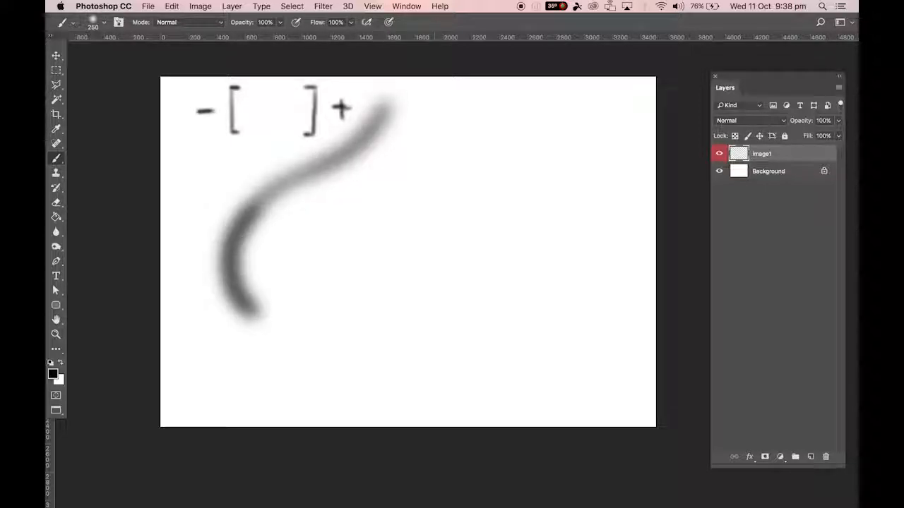
mouse_move(434, 103)
left_mouse_down()
mouse_move(396, 156)
mouse_move(308, 228)
mouse_move(276, 284)
left_mouse_up()
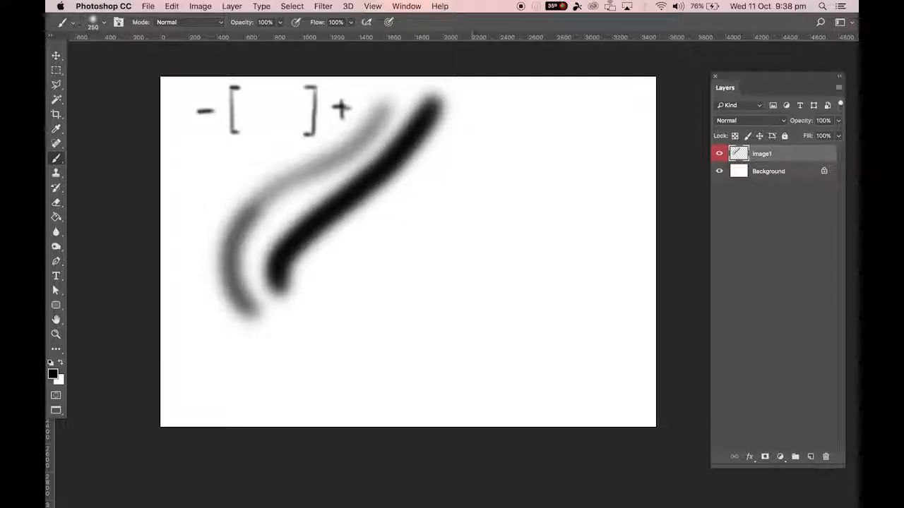
mouse_move(480, 97)
left_mouse_down()
mouse_move(426, 180)
mouse_move(337, 263)
left_mouse_up()
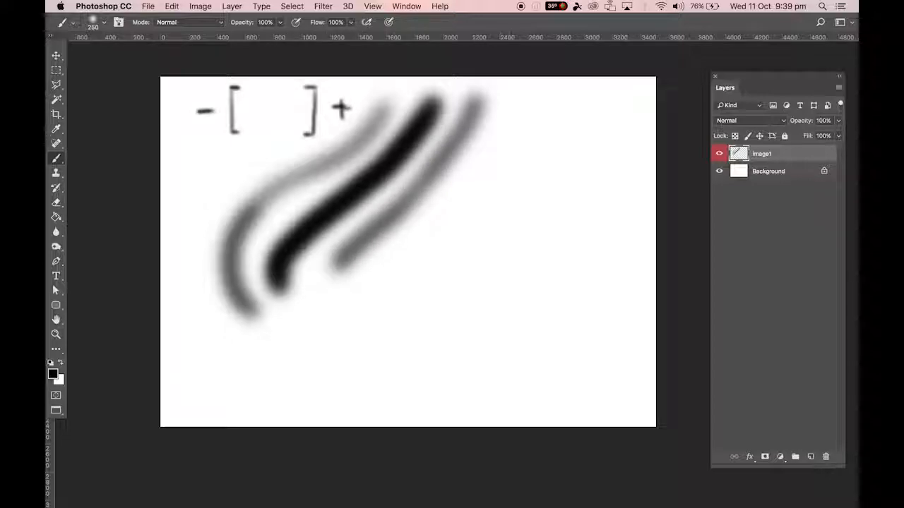
mouse_move(521, 101)
left_mouse_down()
mouse_move(454, 202)
mouse_move(382, 279)
left_mouse_up()
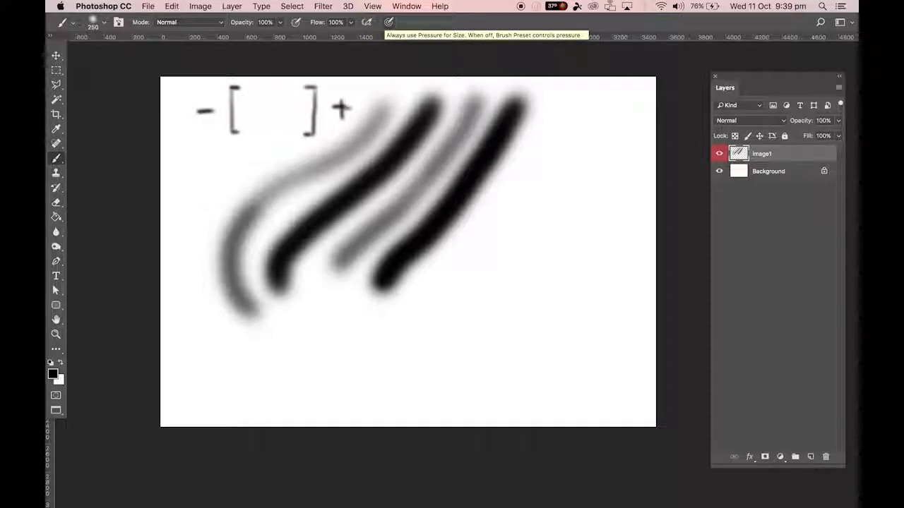
Turn on pen pressure for brush size and paint three tapering strokes beside the four existing diagonal ones.
left_click(388, 22)
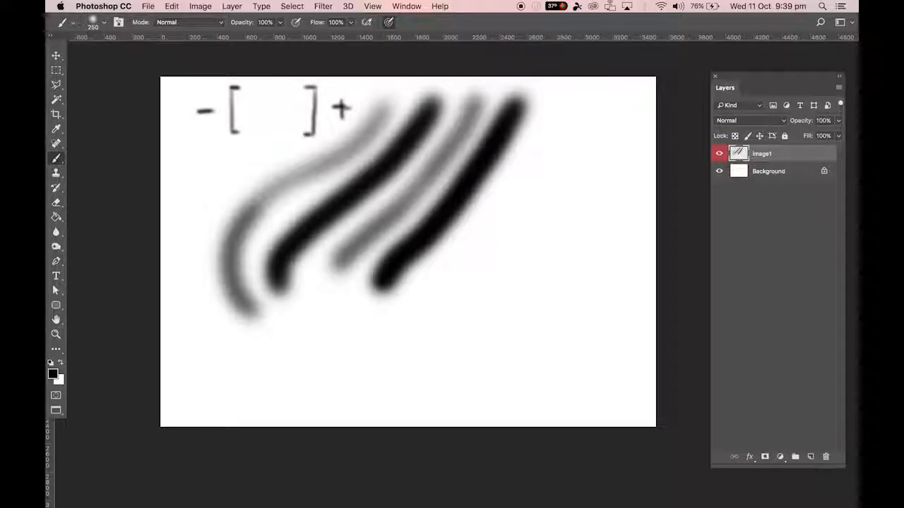
mouse_move(586, 116)
left_mouse_down()
mouse_move(455, 272)
mouse_move(395, 325)
mouse_move(346, 346)
left_mouse_up()
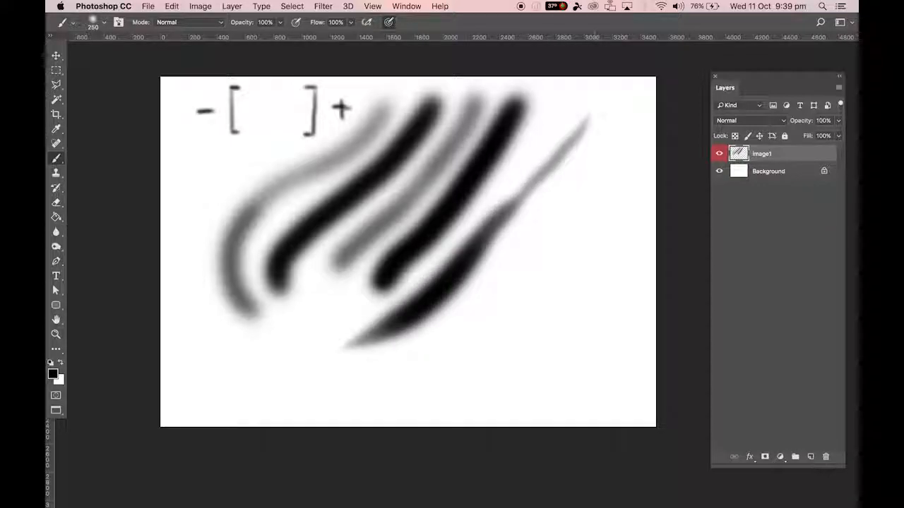
mouse_move(614, 145)
left_mouse_down()
mouse_move(500, 304)
mouse_move(471, 329)
mouse_move(378, 367)
left_mouse_up()
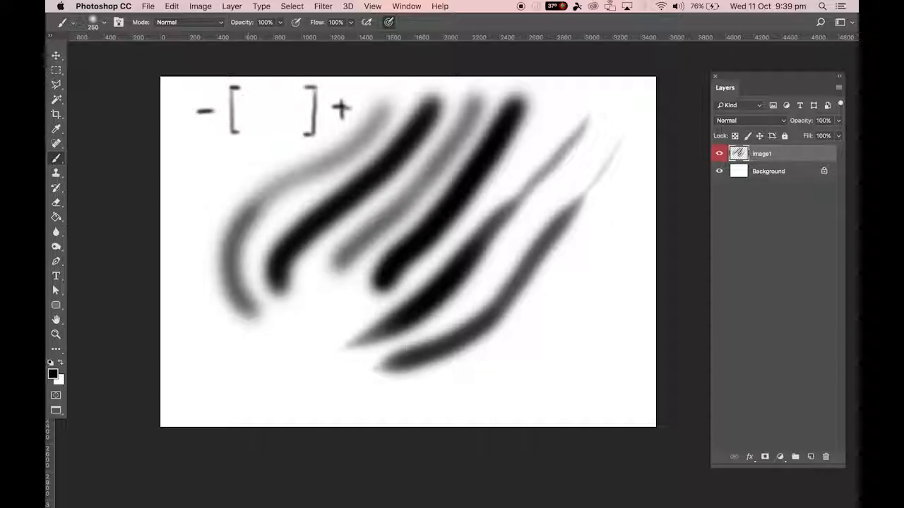
mouse_move(617, 212)
left_mouse_down()
mouse_move(592, 272)
mouse_move(576, 270)
mouse_move(552, 288)
mouse_move(552, 332)
mouse_move(539, 350)
mouse_move(470, 368)
left_mouse_up()
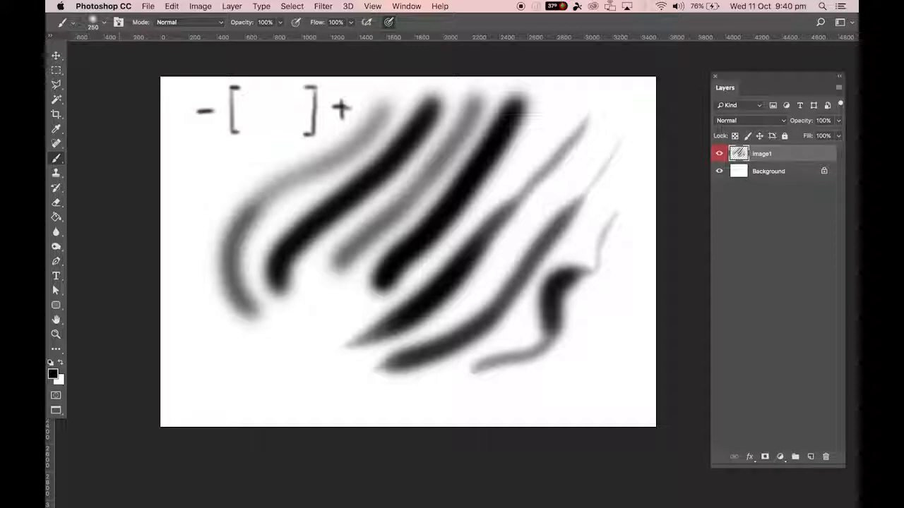
Select practically the whole canvas with the Rectangular Marquee Tool, delete all painted strokes from the image1 layer and deselect.
left_click(56, 70)
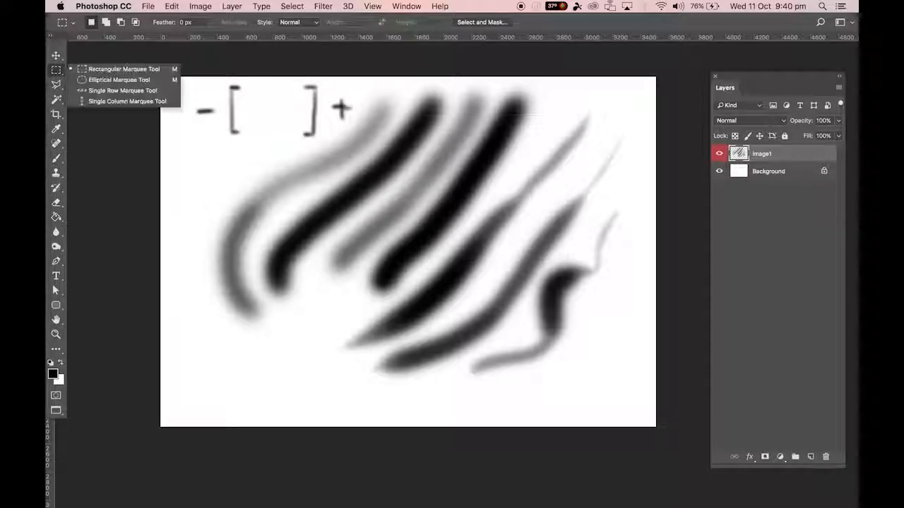
key("Escape")
mouse_move(162, 78)
left_mouse_down()
mouse_move(410, 268)
mouse_move(570, 344)
mouse_move(651, 409)
mouse_move(655, 424)
left_mouse_up()
key("Delete")
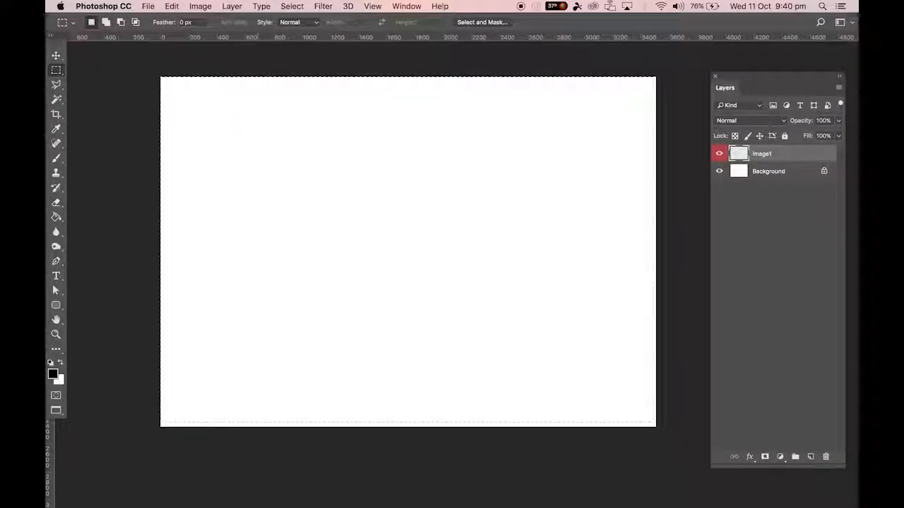
key("super+d")
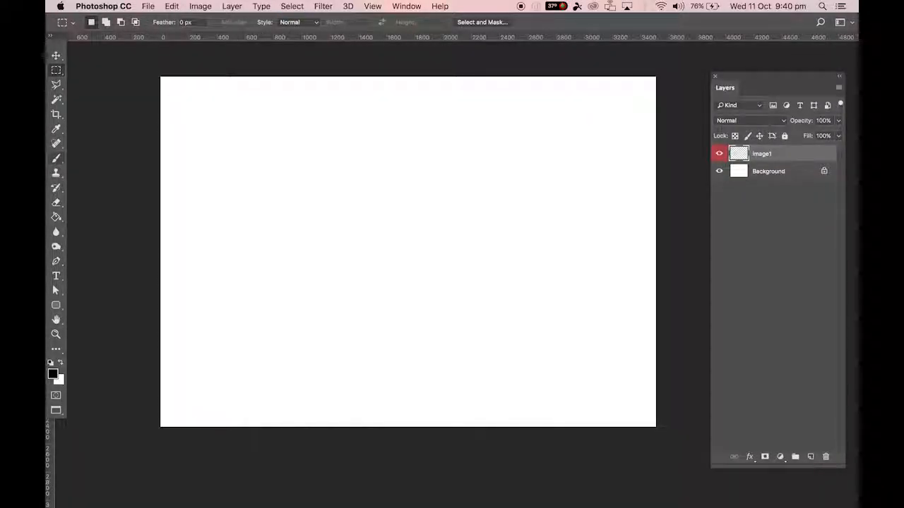
Return to the Brush Tool and set the brush hardness to 100%.
left_click(56, 158)
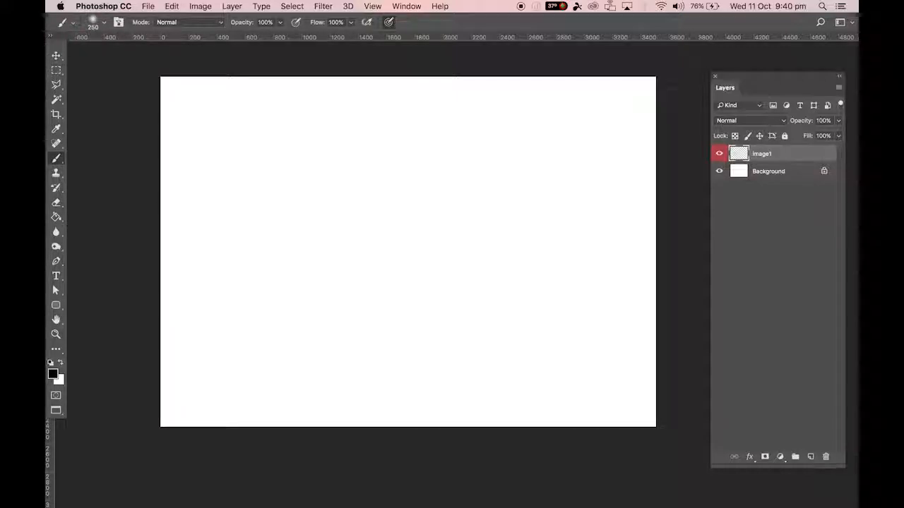
left_click(98, 22)
left_click(103, 22)
left_click(104, 22)
left_click(103, 22)
left_click(104, 22)
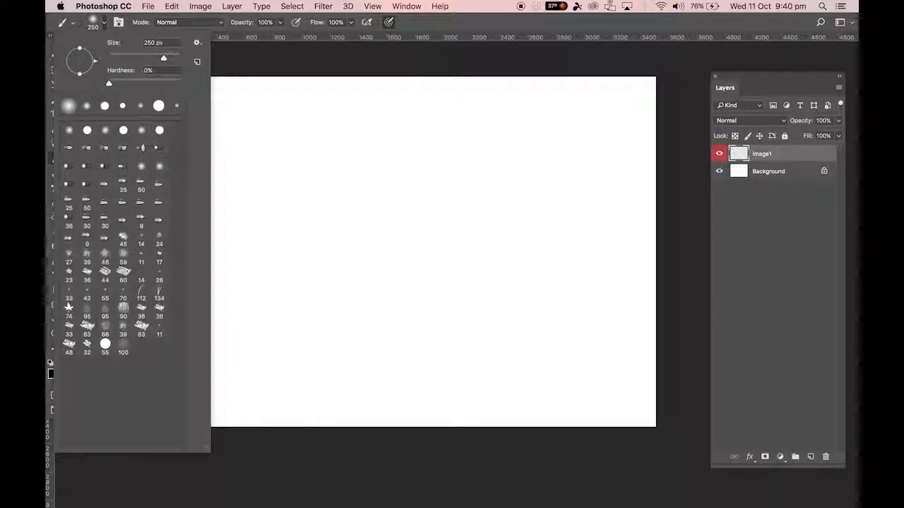
left_click_drag(109, 84, 180, 83)
left_click(240, 134)
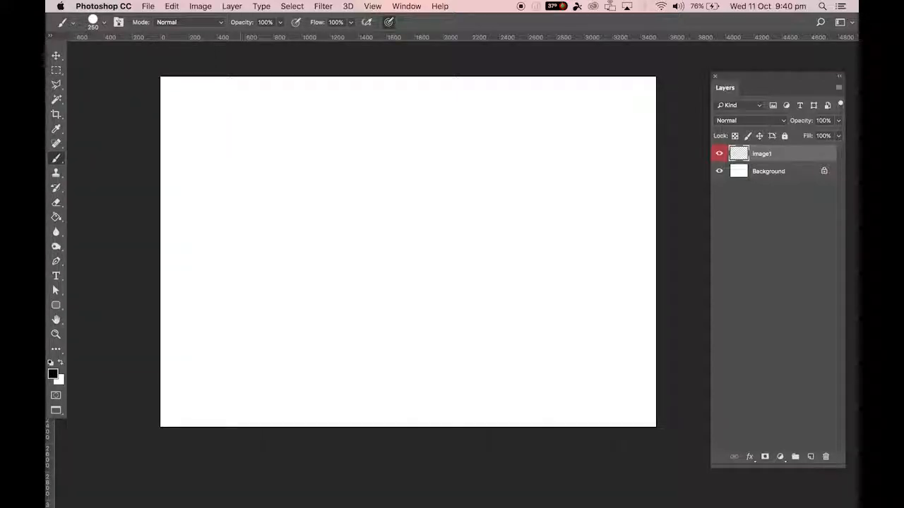
left_click(104, 21)
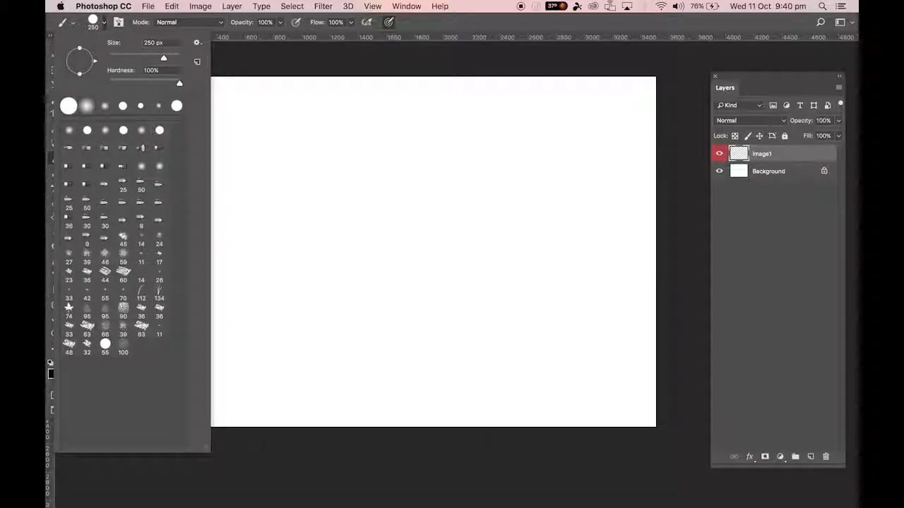
left_click(304, 105)
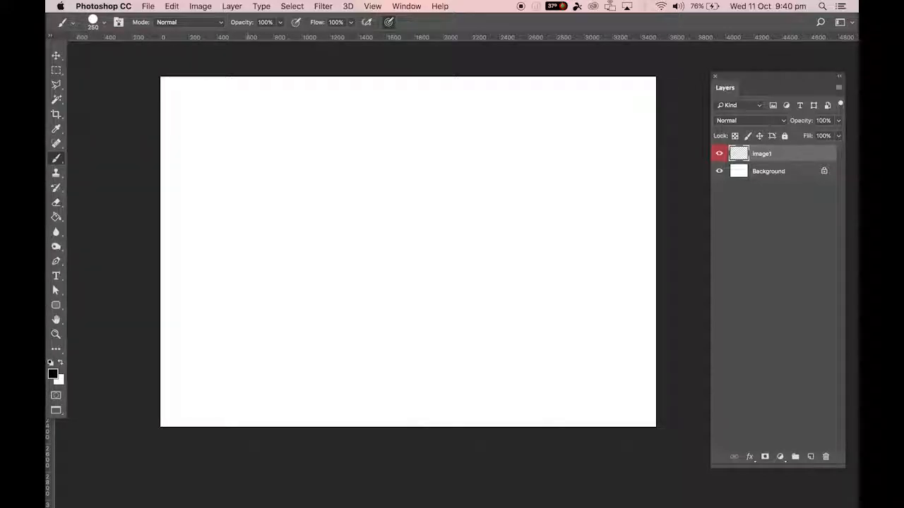
Paint hard-edged strokes of varying pressure on the canvas's upper part: one thick S-curve, two thin curves and one short broad stroke.
left_click_drag(309, 101, 276, 147)
left_click_drag(264, 242, 217, 265)
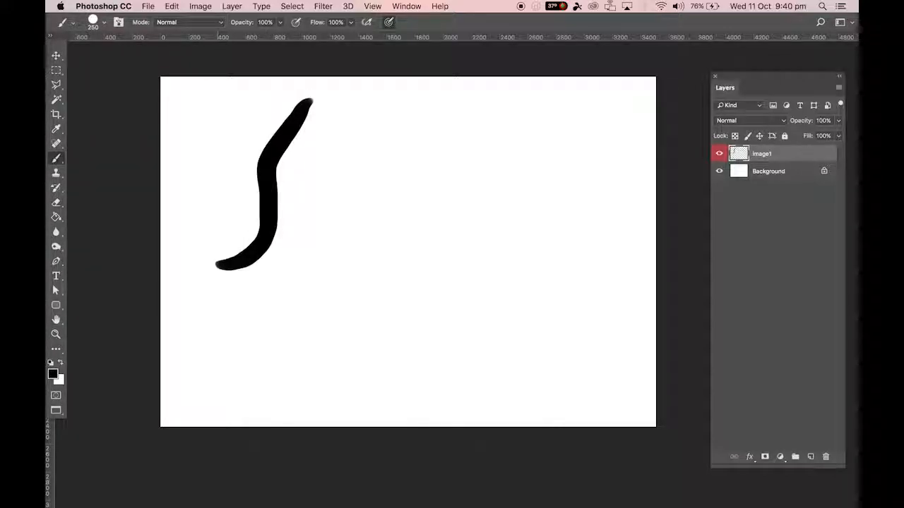
left_click_drag(348, 102, 329, 152)
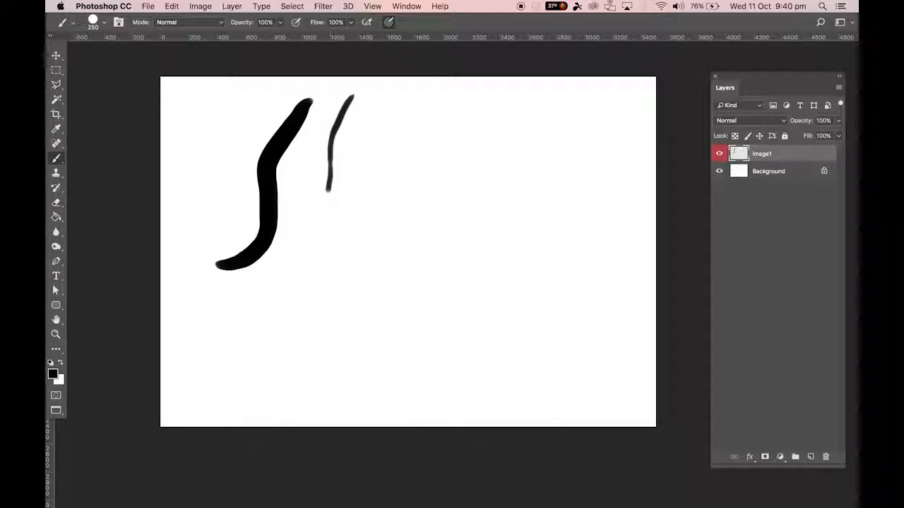
left_click_drag(327, 189, 293, 238)
mouse_move(371, 107)
left_mouse_down()
mouse_move(352, 141)
mouse_move(345, 209)
mouse_move(290, 261)
left_mouse_up()
left_click_drag(404, 104, 374, 182)
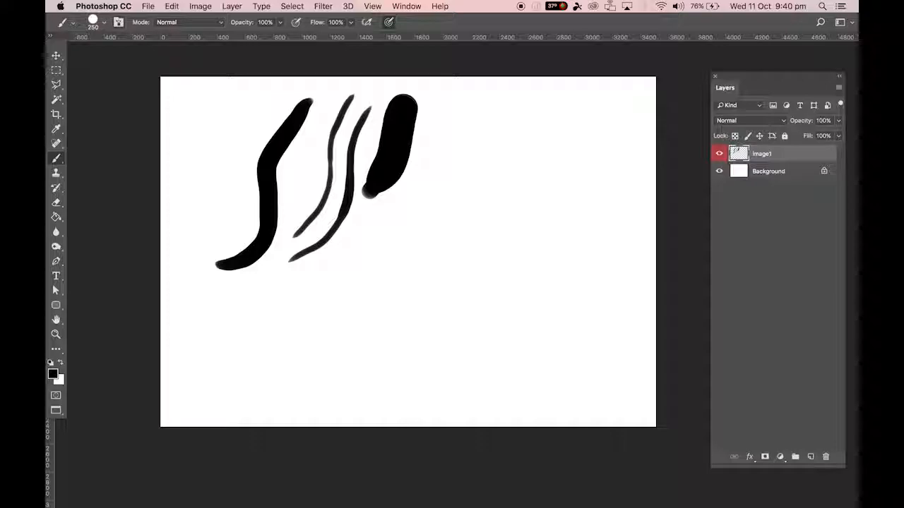
Set the brush tip spacing to 87% and paint a winding chain of circles down past the thick S-curve.
key("F5")
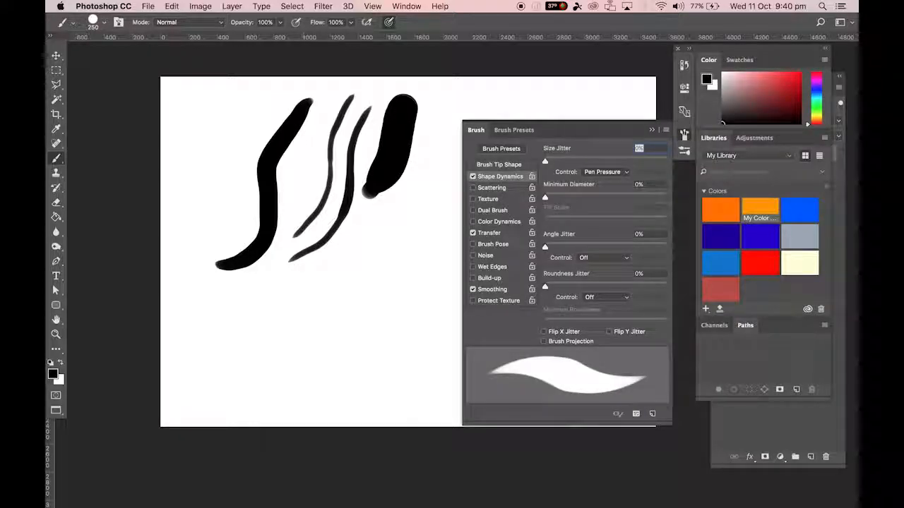
left_click_drag(583, 130, 534, 72)
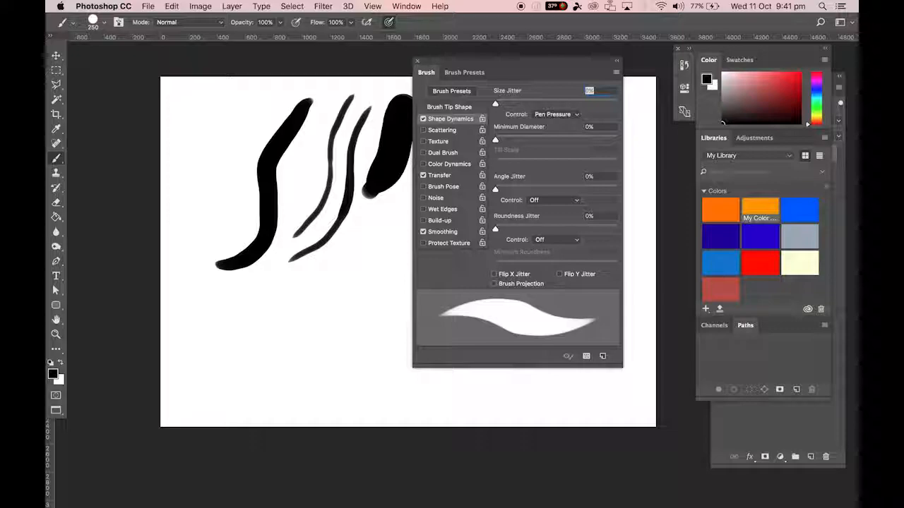
left_click(450, 108)
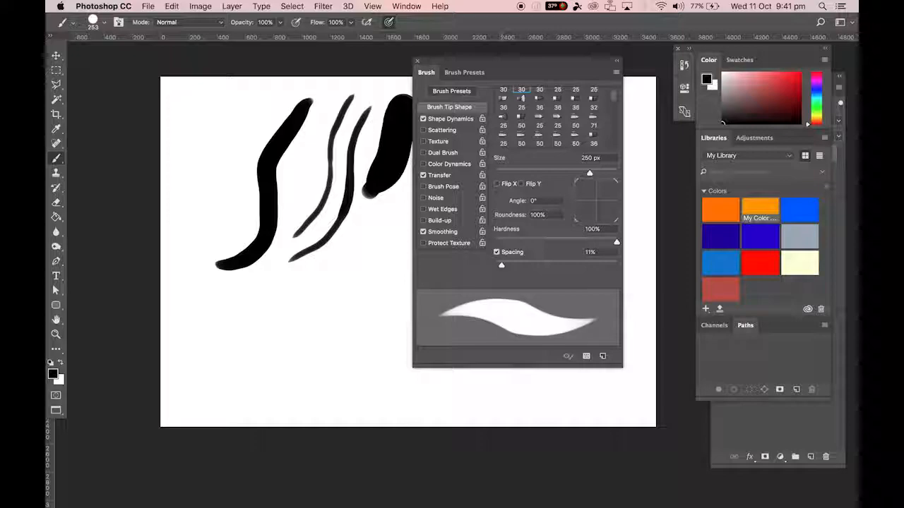
left_click_drag(502, 265, 497, 264)
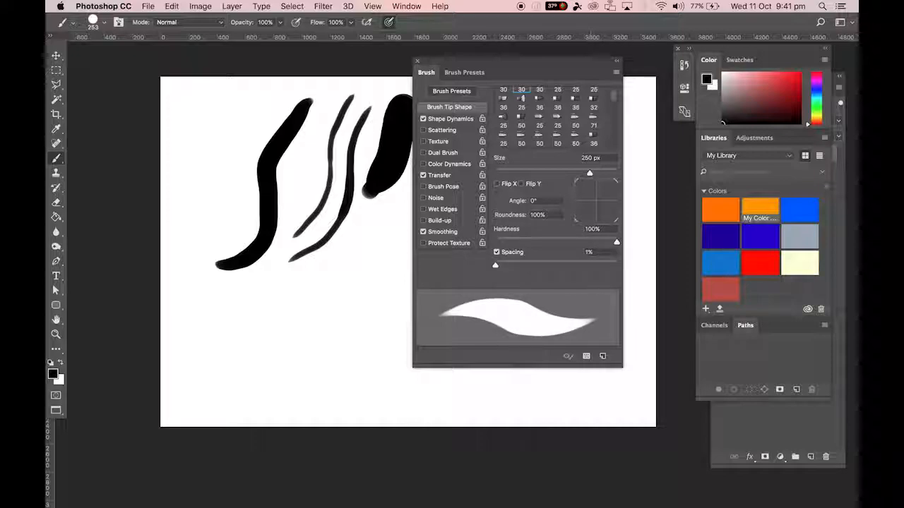
left_click_drag(495, 264, 546, 265)
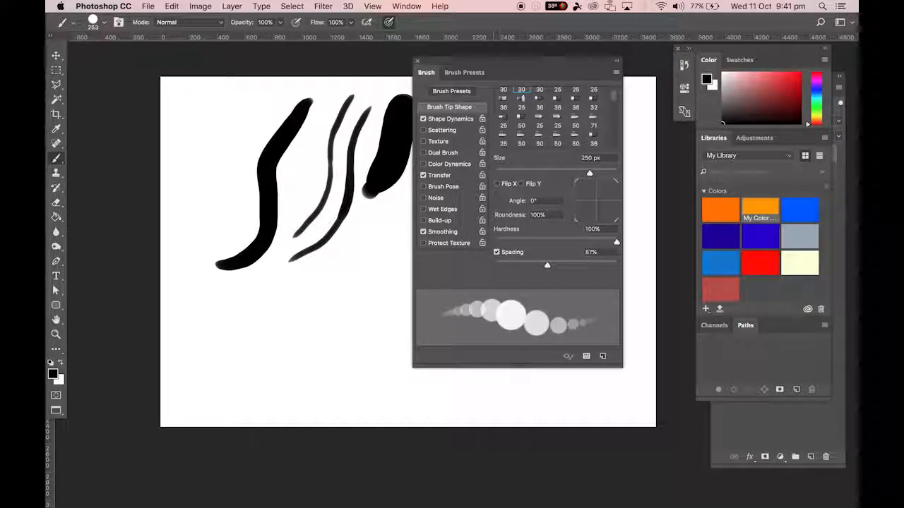
mouse_move(265, 107)
left_mouse_down()
mouse_move(235, 145)
mouse_move(218, 209)
mouse_move(219, 231)
mouse_move(270, 308)
mouse_move(255, 353)
mouse_move(234, 366)
left_mouse_up()
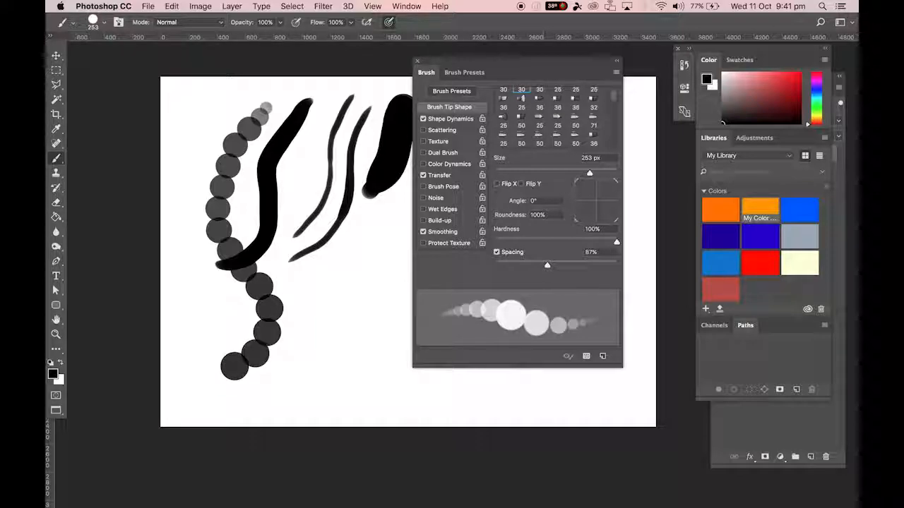
Set the brush spacing to 1% and paint a continuous curved stroke below the short broad one.
left_click_drag(548, 265, 495, 265)
left_click_drag(391, 210, 313, 337)
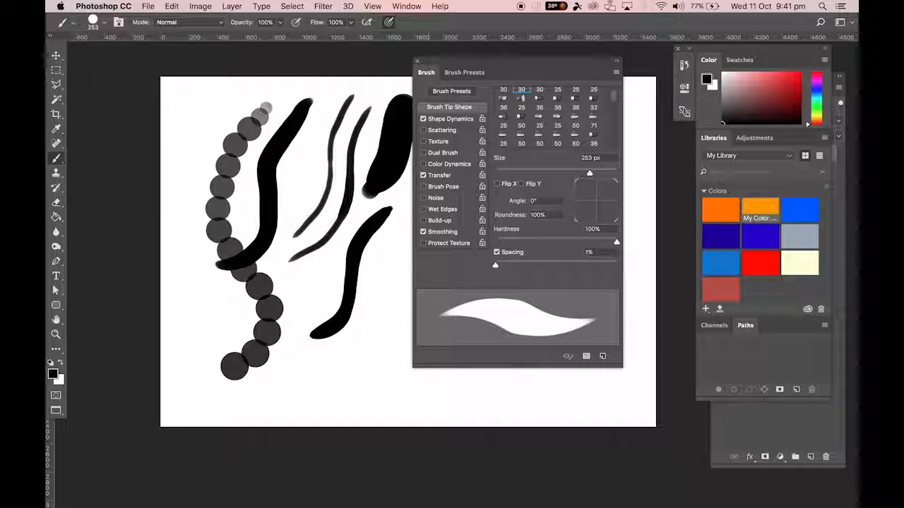
In Shape Dynamics, try a size jitter of 45%, return it to 0% and choose Pen Pressure as the size control.
left_click(450, 119)
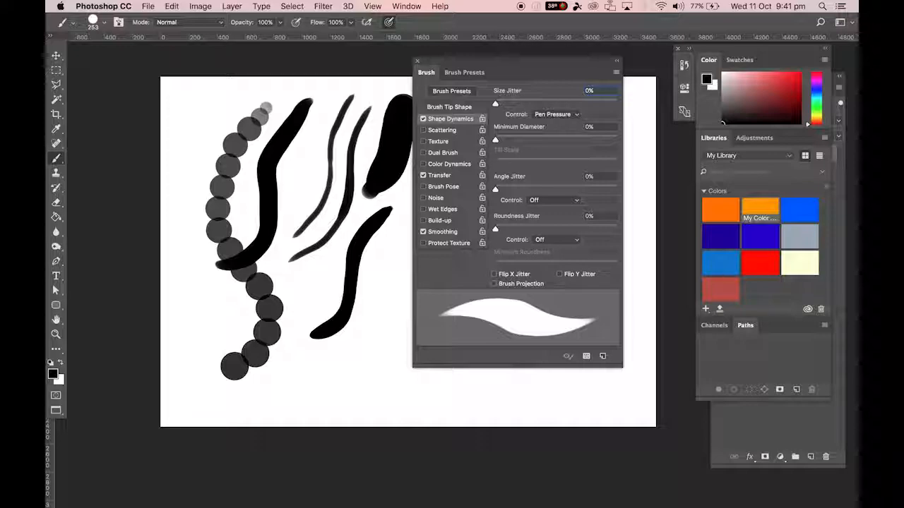
left_click(545, 115)
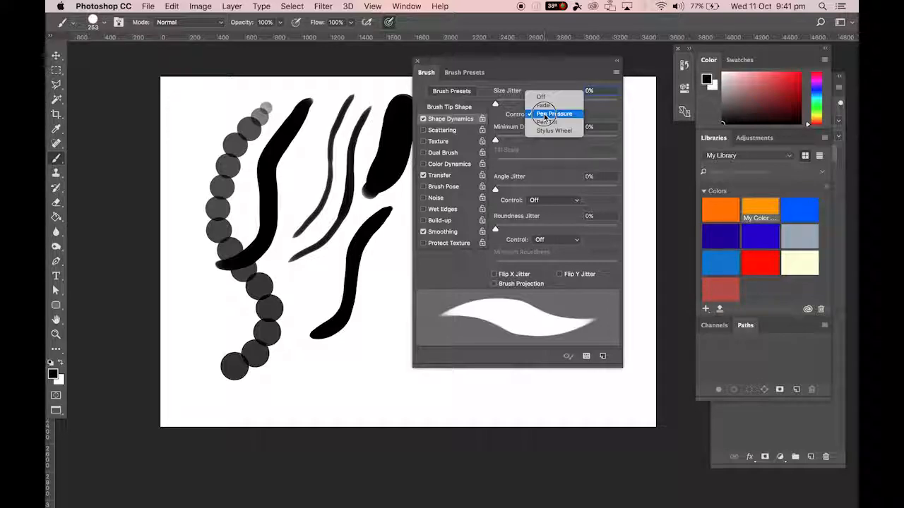
left_click(553, 114)
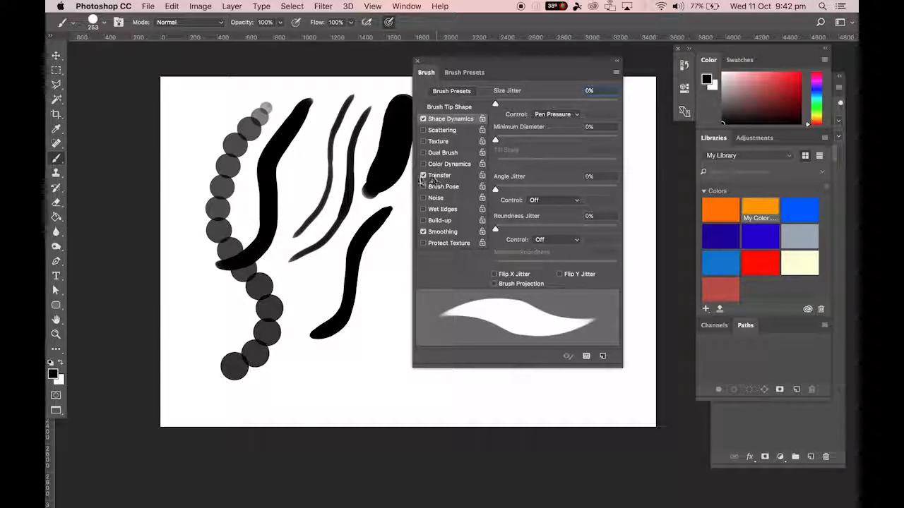
In the Transfer settings, set the opacity control to Fade and paint a small test dab beside the latest stroke.
left_click(442, 177)
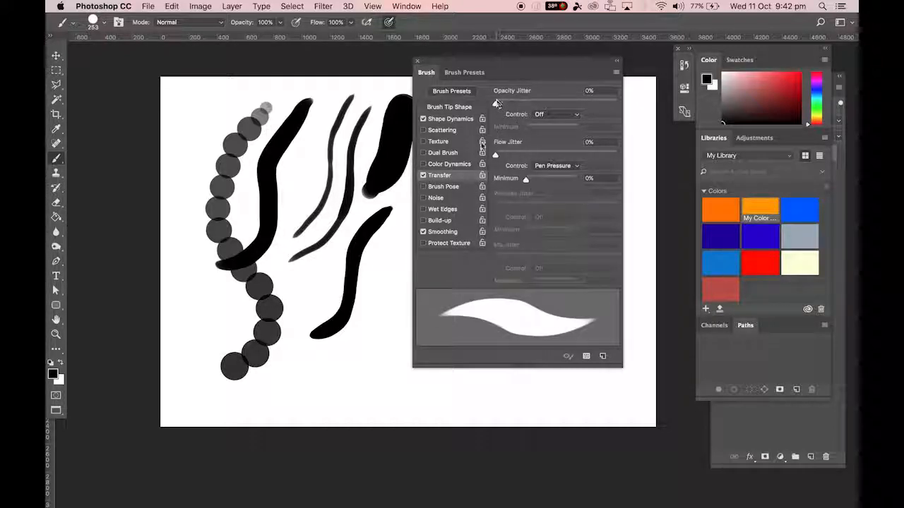
mouse_move(495, 103)
left_mouse_down()
mouse_move(543, 103)
mouse_move(488, 103)
left_mouse_up()
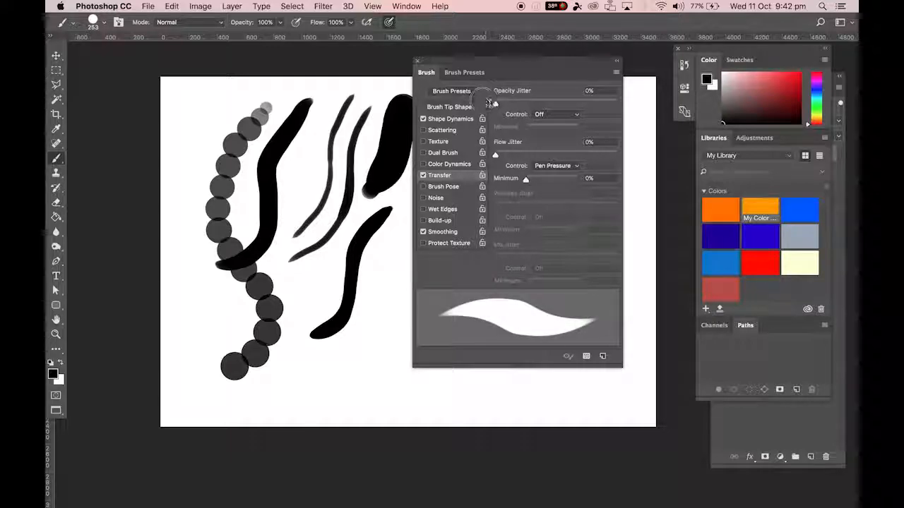
left_click(537, 114)
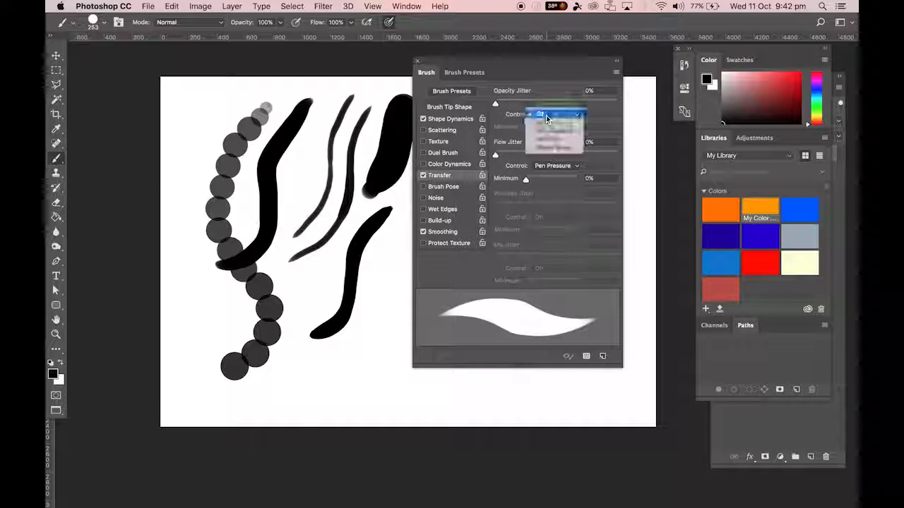
left_click(546, 127)
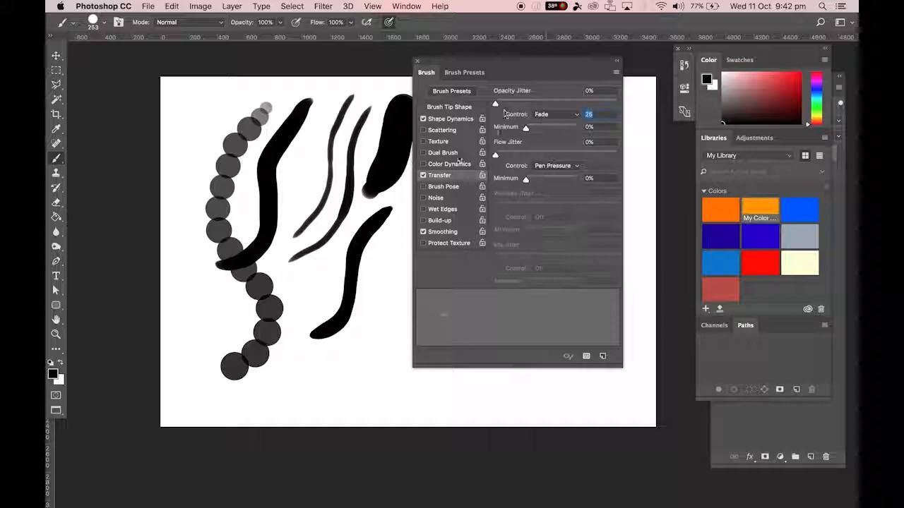
left_click(389, 240)
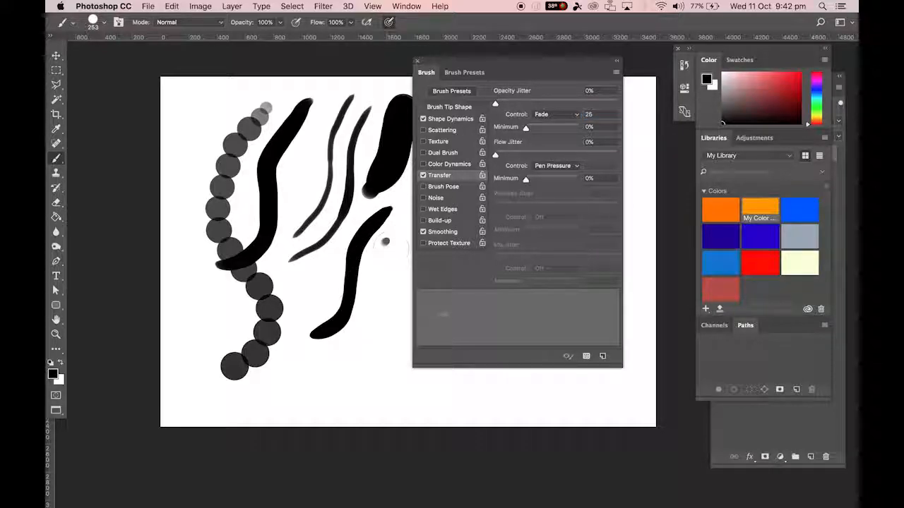
Paint several more small test dabs with the fading opacity to the right of the latest curved stroke.
left_click(379, 266)
left_click(383, 239)
left_click(371, 304)
left_click(383, 250)
Set the Transfer opacity control to Off, disable Transfer for the brush and close the brush settings.
left_click(557, 114)
left_click(547, 106)
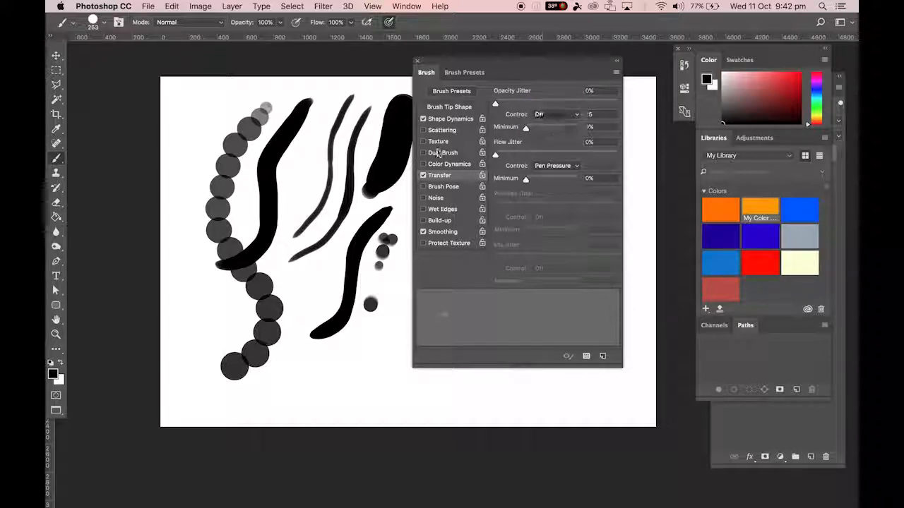
left_click(424, 175)
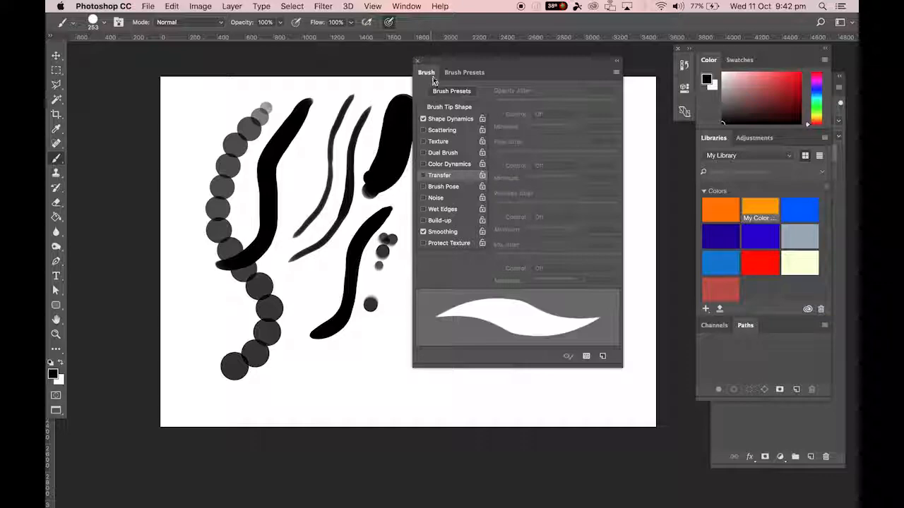
left_click(418, 62)
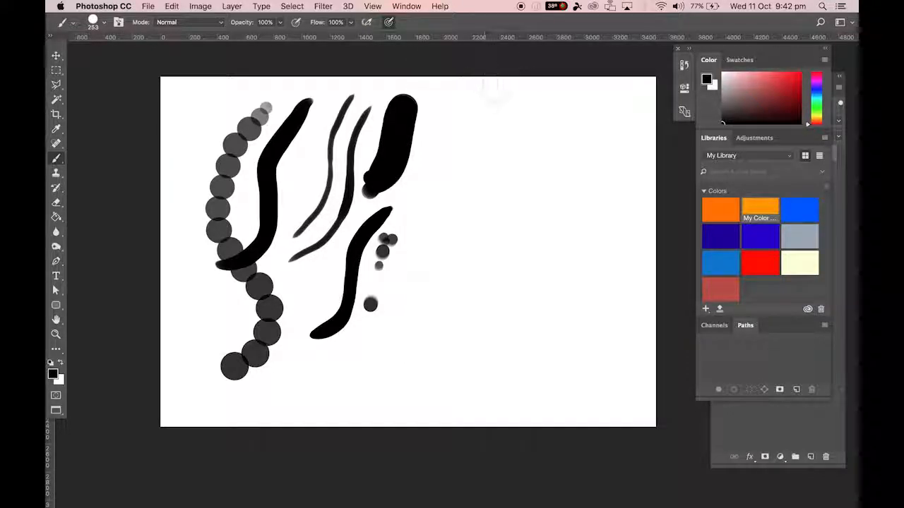
Paint a cluster of curved, tapering test strokes to the right of the existing ones.
left_click_drag(510, 108, 484, 177)
mouse_move(533, 121)
left_mouse_down()
mouse_move(517, 139)
mouse_move(496, 195)
mouse_move(446, 234)
left_mouse_up()
mouse_move(472, 129)
left_mouse_down()
mouse_move(392, 192)
mouse_move(457, 197)
left_mouse_up()
mouse_move(492, 145)
left_mouse_down()
mouse_move(466, 206)
mouse_move(432, 231)
left_mouse_up()
mouse_move(529, 146)
left_mouse_down()
mouse_move(471, 238)
mouse_move(406, 272)
left_mouse_up()
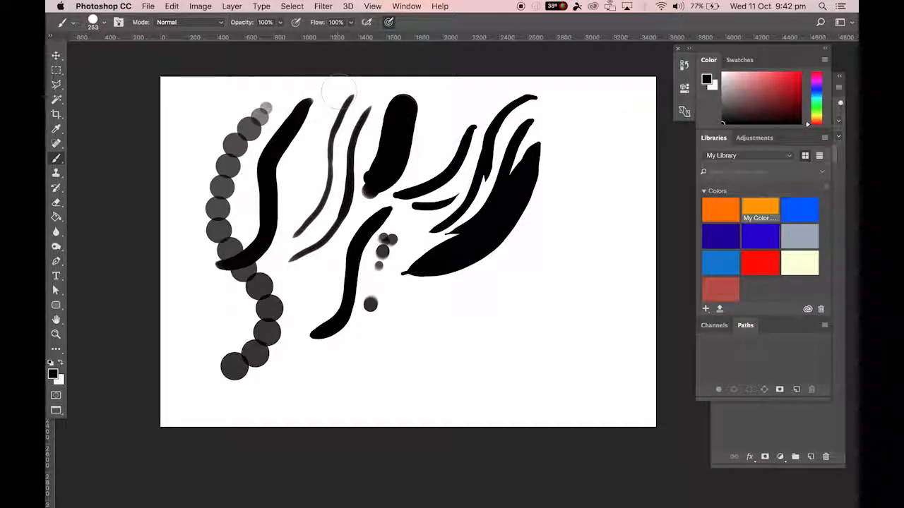
Select the area around all test strokes with the Rectangular Marquee, delete its contents and deselect.
key("m")
left_click(62, 69)
left_click(211, 77)
left_click_drag(168, 77, 605, 408)
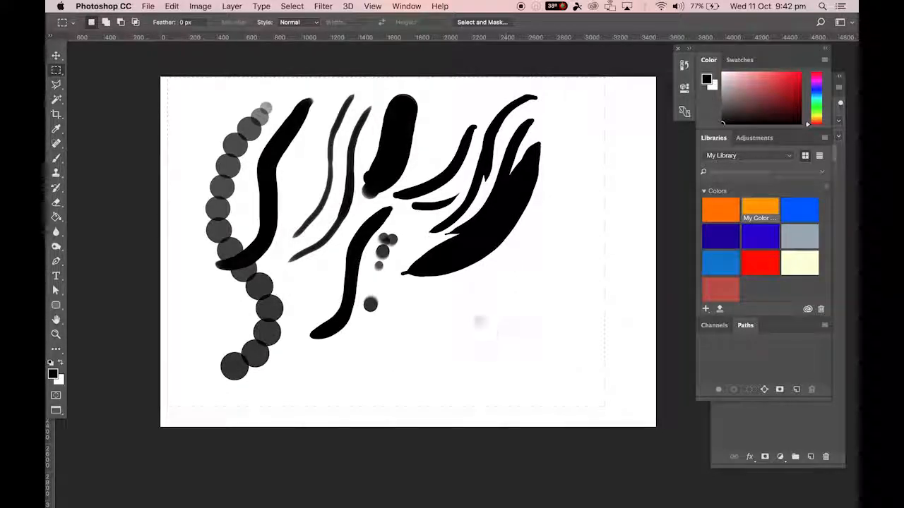
key("Delete")
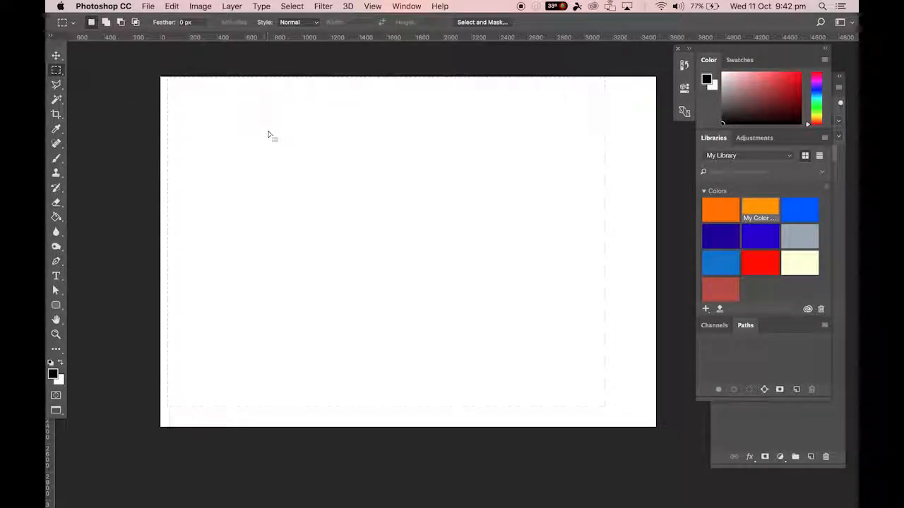
key("super+d")
left_click(292, 6)
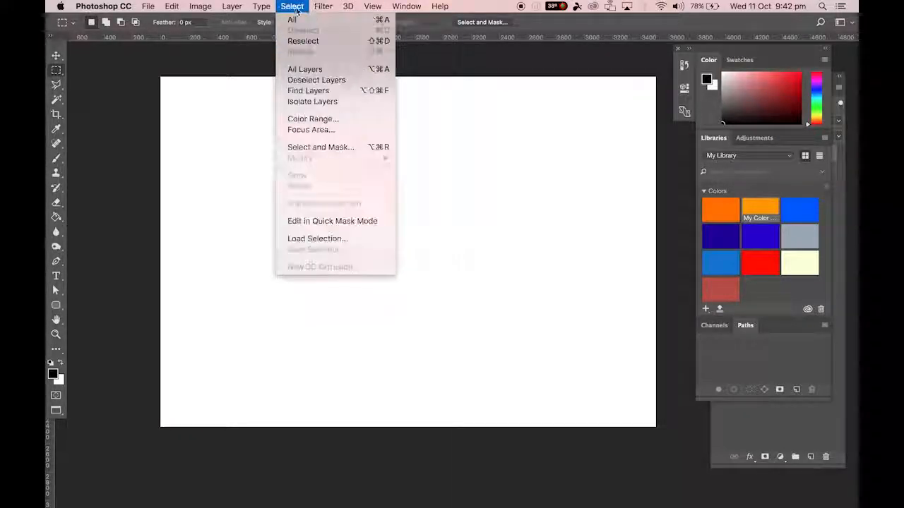
left_click(233, 55)
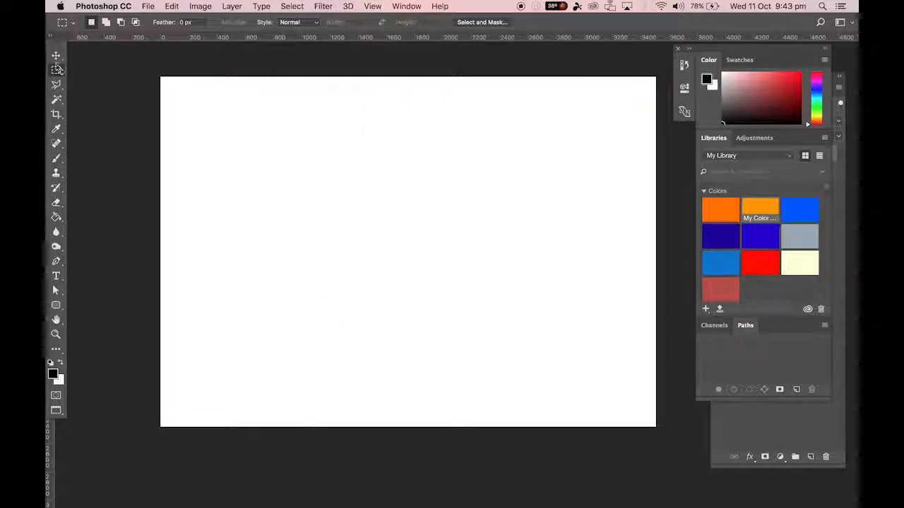
Close the floating Color and Libraries panel group and move the Layers panel up into the freed space.
mouse_move(708, 59)
left_mouse_down()
mouse_move(663, 61)
mouse_move(698, 57)
left_mouse_up()
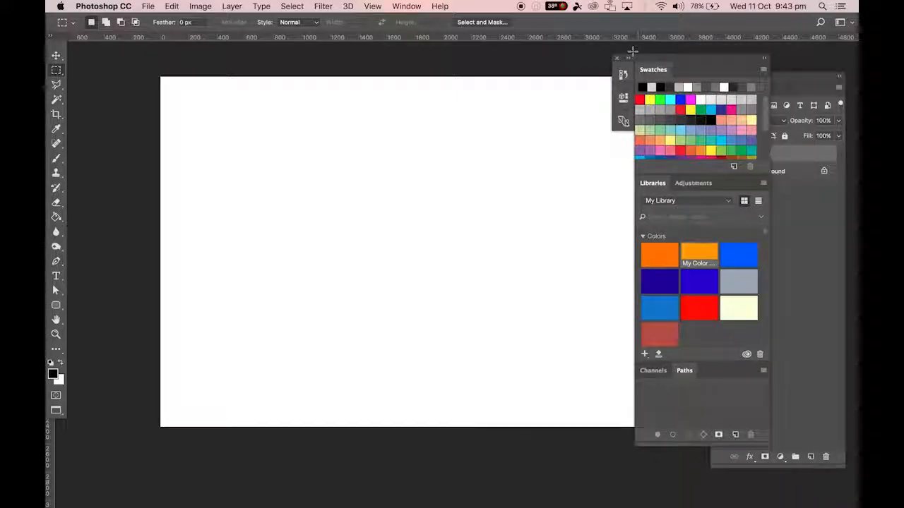
left_click(616, 57)
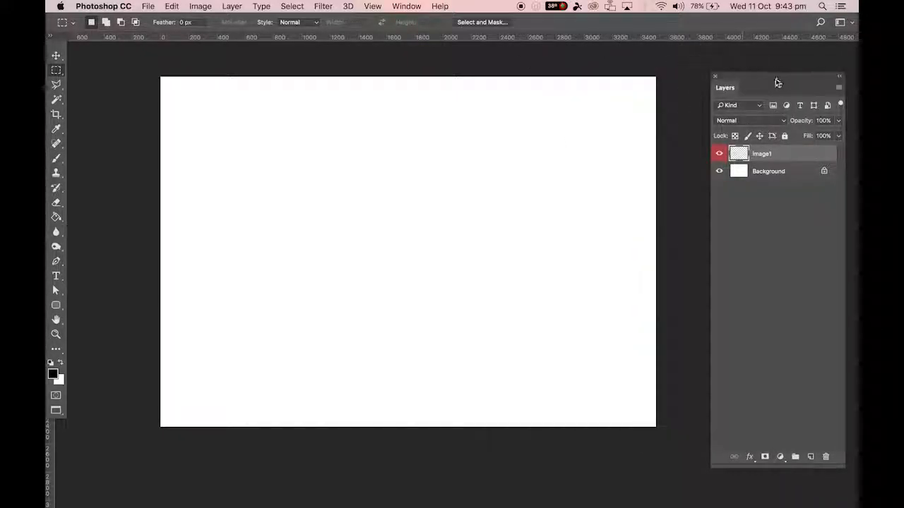
left_click_drag(742, 73, 729, 48)
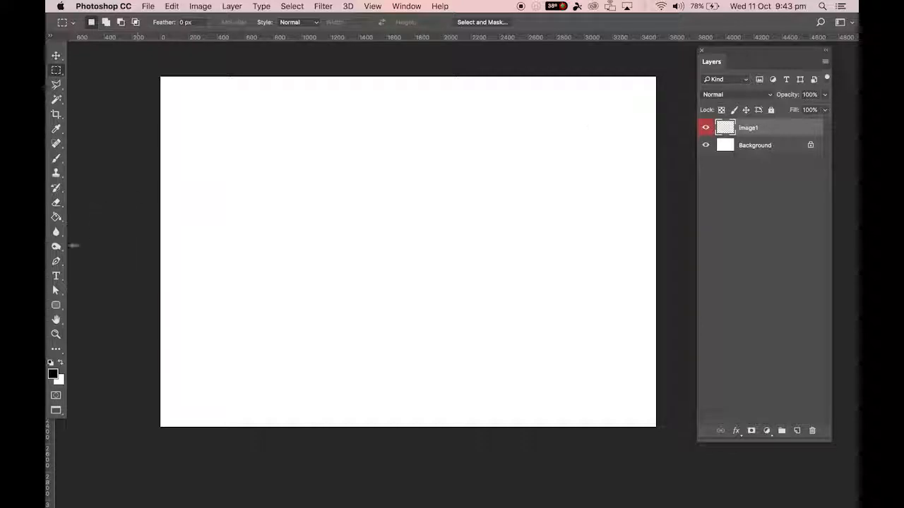
Switch to the Brush tool and set its size to 300 px.
key("b")
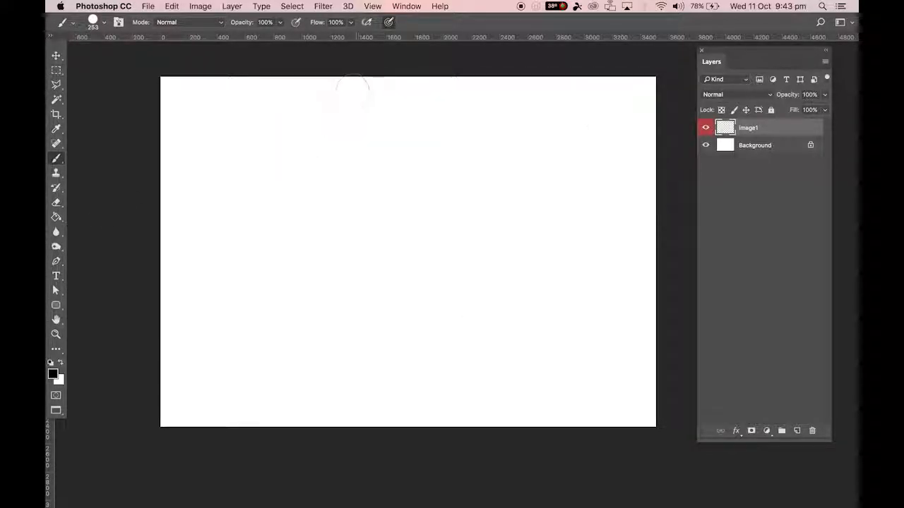
key("bracketleft")
key("bracketleft")
key("bracketleft")
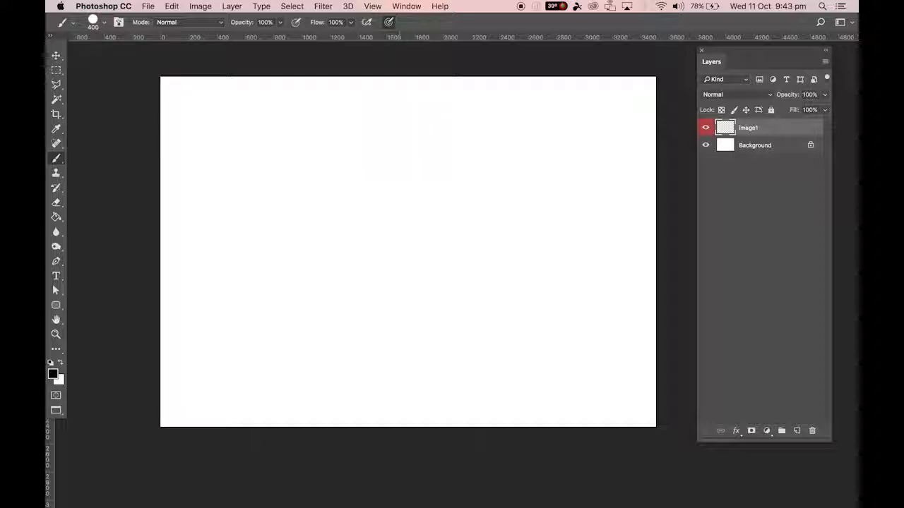
key("bracketleft")
key("bracketleft")
key("bracketleft")
key("bracketright")
key("bracketleft")
key("bracketright")
key("bracketright")
key("bracketright")
Block in a black creature silhouette in the middle of the canvas, with head spikes, a solid torso and two legs.
left_click_drag(422, 129, 376, 229)
left_click_drag(388, 142, 379, 223)
mouse_move(431, 168)
left_mouse_down()
mouse_move(367, 236)
mouse_move(385, 244)
left_mouse_up()
left_click_drag(409, 237, 384, 246)
mouse_move(365, 170)
left_mouse_down()
mouse_move(370, 204)
mouse_move(379, 210)
mouse_move(372, 191)
mouse_move(354, 238)
mouse_move(385, 250)
mouse_move(381, 268)
mouse_move(370, 244)
mouse_move(358, 256)
mouse_move(380, 241)
mouse_move(407, 255)
mouse_move(371, 268)
mouse_move(384, 262)
mouse_move(387, 281)
mouse_move(403, 291)
mouse_move(396, 337)
left_mouse_up()
left_click_drag(353, 317, 329, 322)
left_click_drag(348, 259, 320, 351)
Dab separate blobs below the legs as foot shapes and add a bump to the hip outline.
left_click(311, 360)
left_click(365, 351)
mouse_move(368, 311)
left_mouse_down()
mouse_move(348, 313)
mouse_move(396, 347)
left_mouse_up()
left_click_drag(414, 366, 419, 372)
left_click(405, 368)
left_click(316, 361)
left_click_drag(314, 377, 311, 388)
left_click(334, 280)
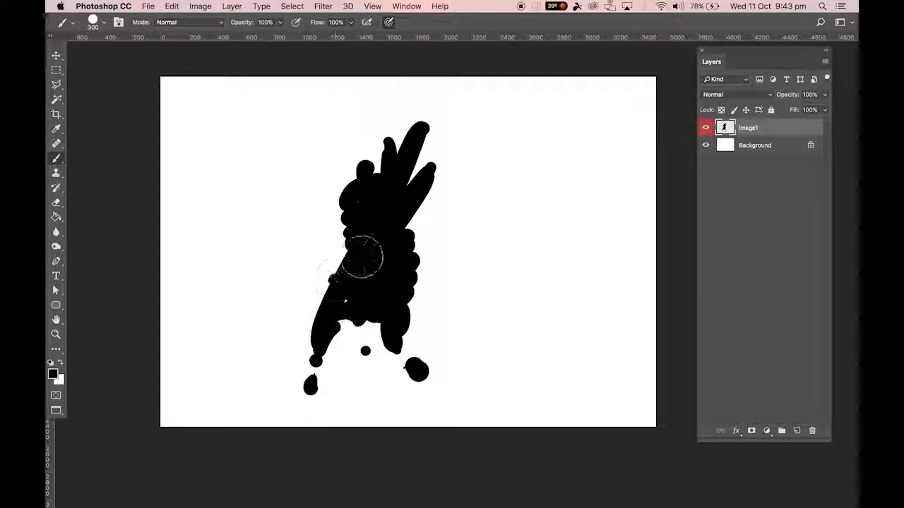
Fill out the torso and head edges, then reduce the brush to 200 px and fill the leg gaps.
left_click_drag(347, 207, 345, 260)
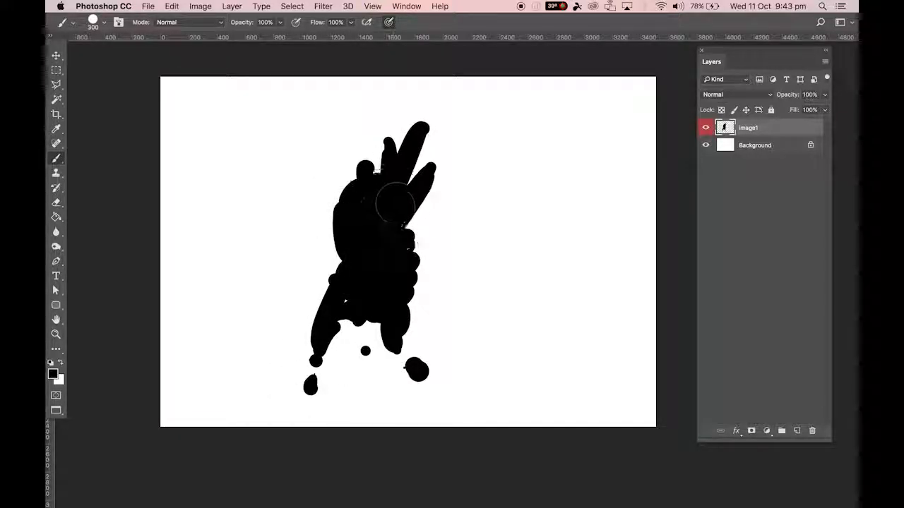
left_click_drag(367, 170, 375, 183)
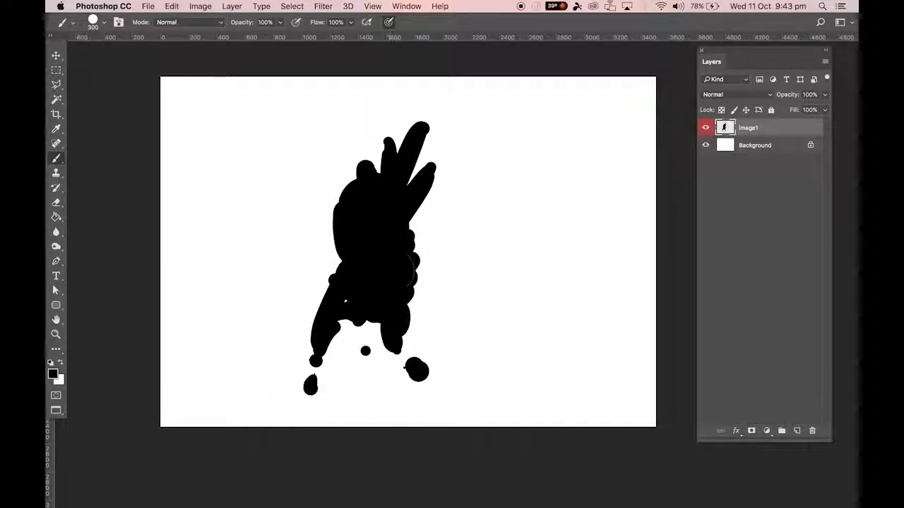
key("[")
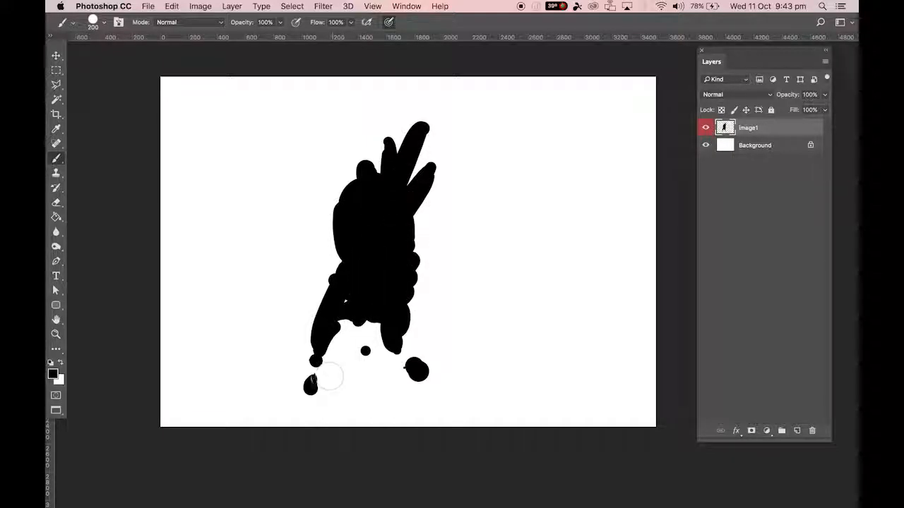
left_click_drag(347, 302, 330, 339)
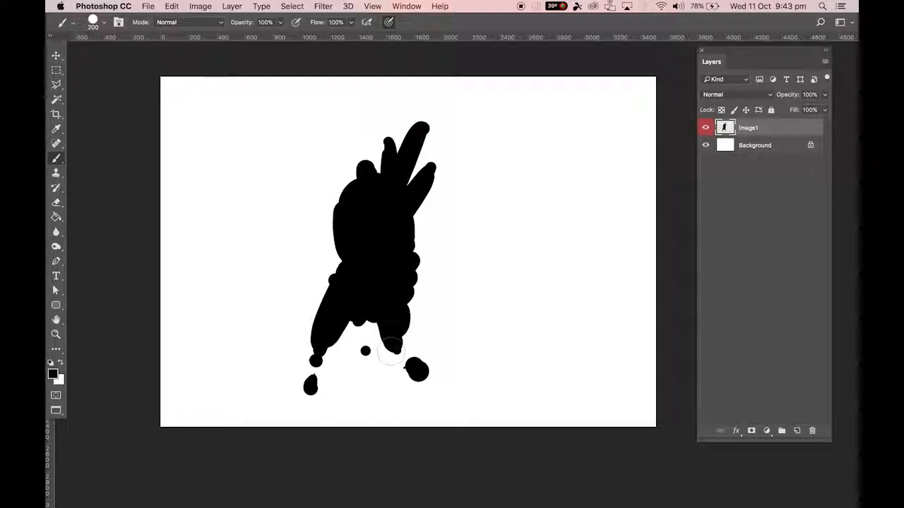
left_click_drag(402, 297, 404, 265)
left_click_drag(333, 325, 348, 318)
Paint two arms angling down and outward from the shoulders, each ending in a rounded hand.
left_click_drag(339, 215, 308, 270)
left_click(315, 275)
mouse_move(296, 282)
left_mouse_down()
mouse_move(280, 286)
mouse_move(313, 265)
left_mouse_up()
mouse_move(331, 227)
left_mouse_down()
mouse_move(305, 278)
mouse_move(322, 260)
left_mouse_up()
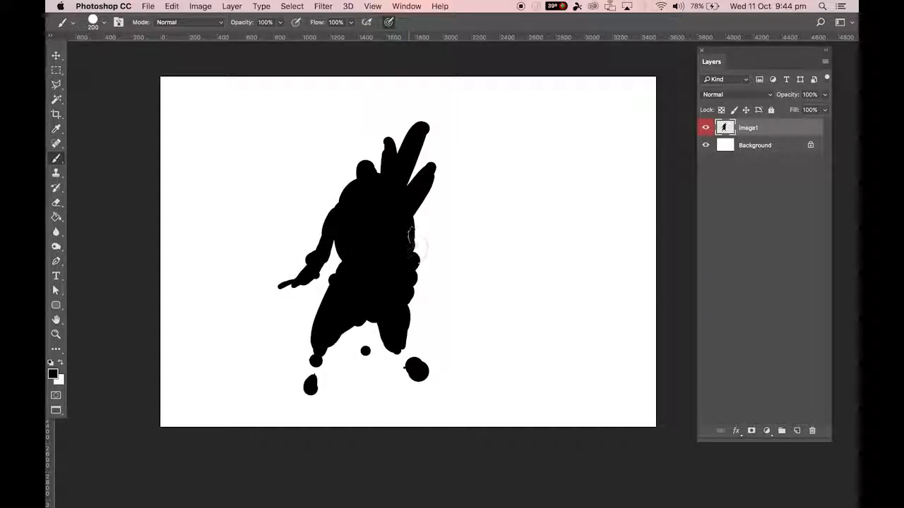
left_click_drag(416, 244, 455, 278)
mouse_move(293, 290)
left_mouse_down()
mouse_move(313, 271)
mouse_move(308, 288)
mouse_move(282, 291)
left_mouse_up()
left_click(465, 288)
Reduce the brush to 70 px, paint pointed fingers on both hands and refine the lower ends of the legs.
key("bracketleft")
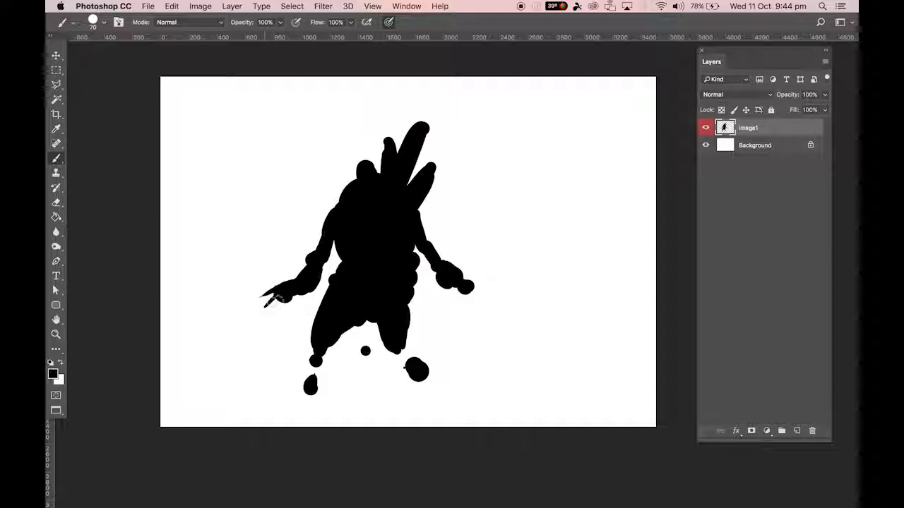
left_click_drag(286, 313, 286, 298)
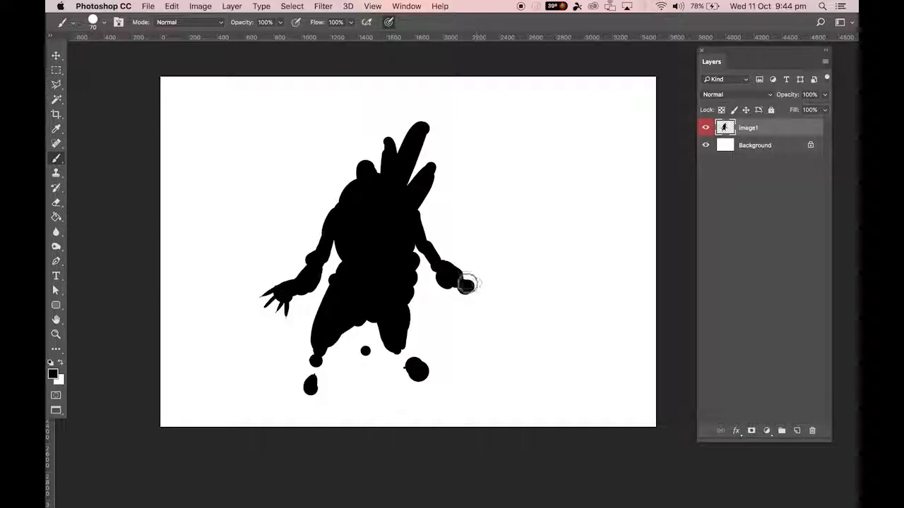
left_click_drag(478, 286, 464, 310)
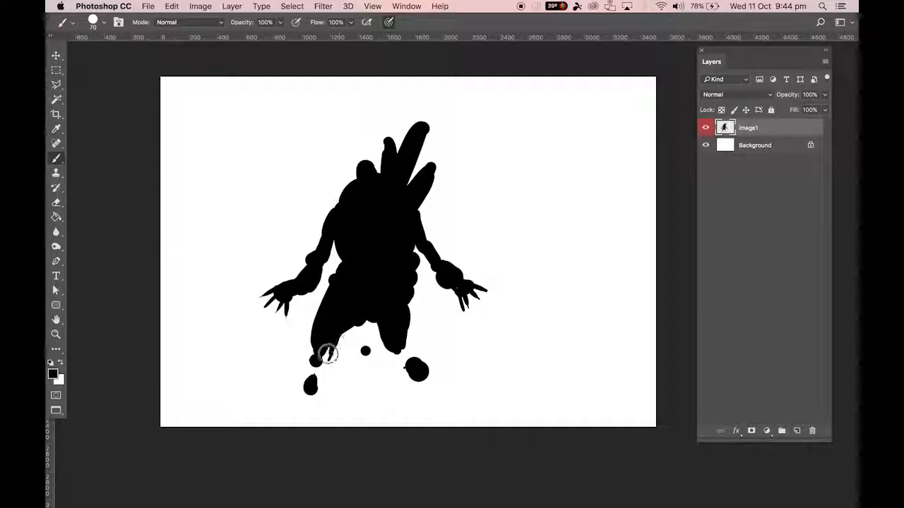
mouse_move(394, 355)
left_mouse_down()
mouse_move(405, 323)
mouse_move(403, 346)
mouse_move(408, 330)
left_mouse_up()
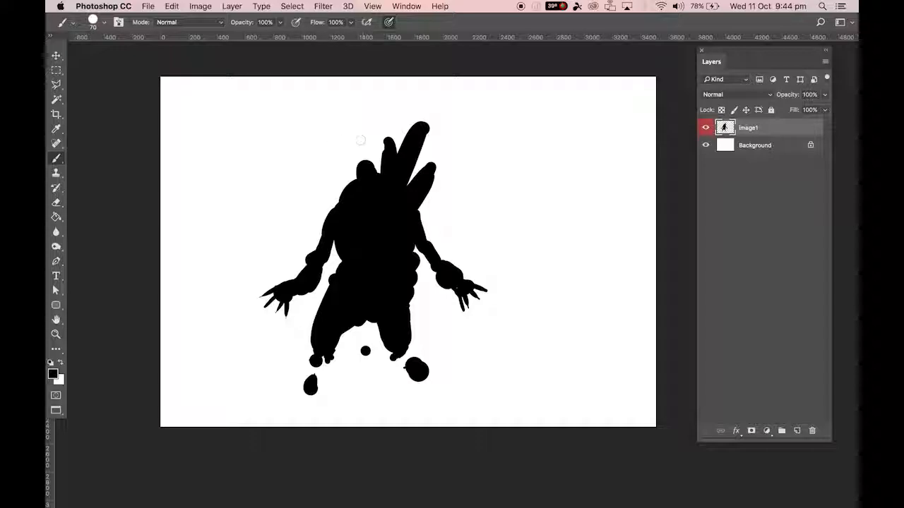
Free-transform the silhouette on the Image1 layer: scale it to 80.62%, shift it and finish at a 2.66° rotation.
key("super+t")
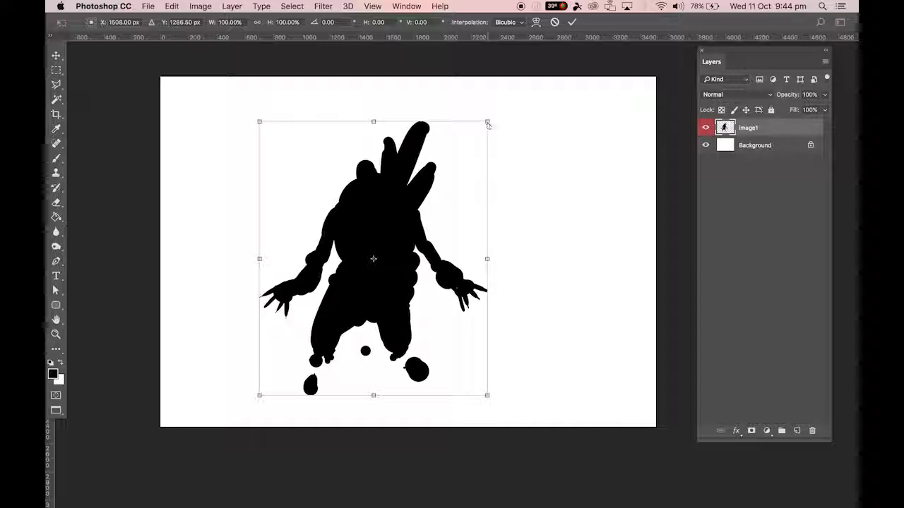
left_click(57, 57)
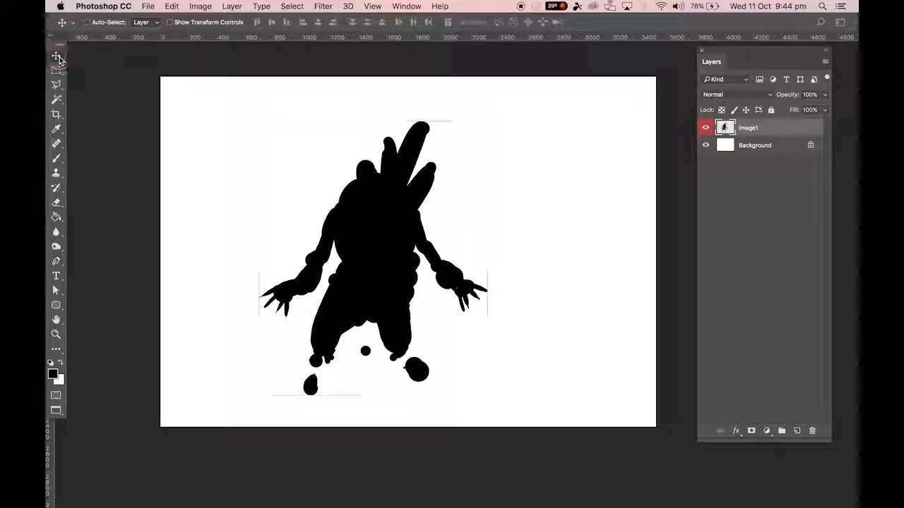
key("super+t")
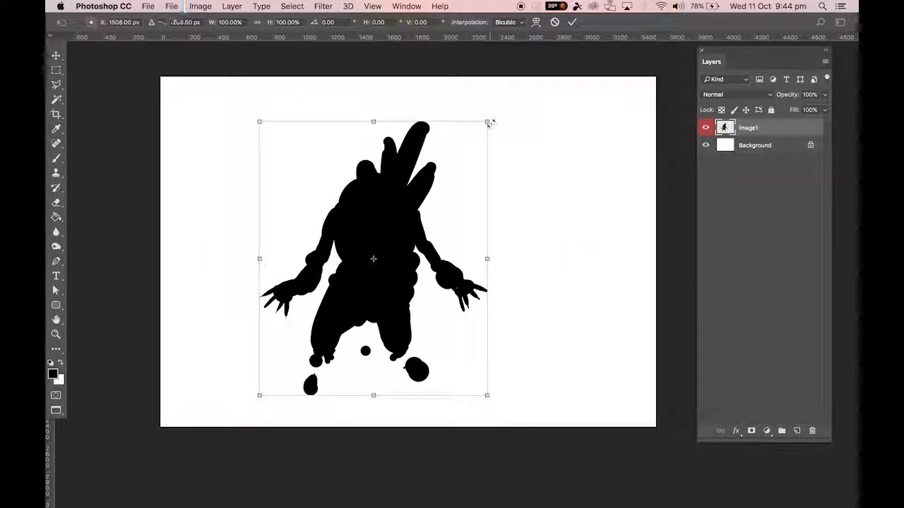
left_click_drag(488, 122, 385, 128)
left_click_drag(460, 157, 328, 312)
left_click_drag(356, 250, 331, 206)
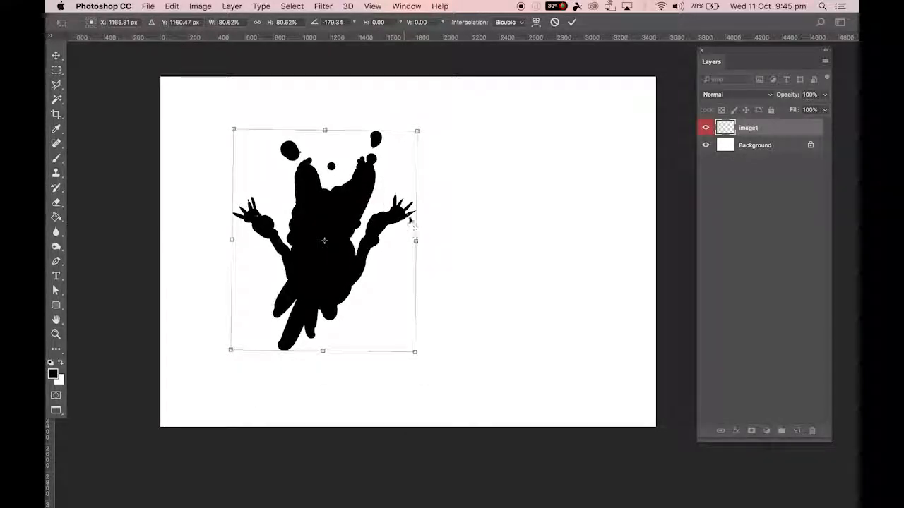
left_click_drag(424, 130, 298, 277)
mouse_move(428, 220)
left_mouse_down()
mouse_move(417, 248)
mouse_move(420, 233)
left_mouse_up()
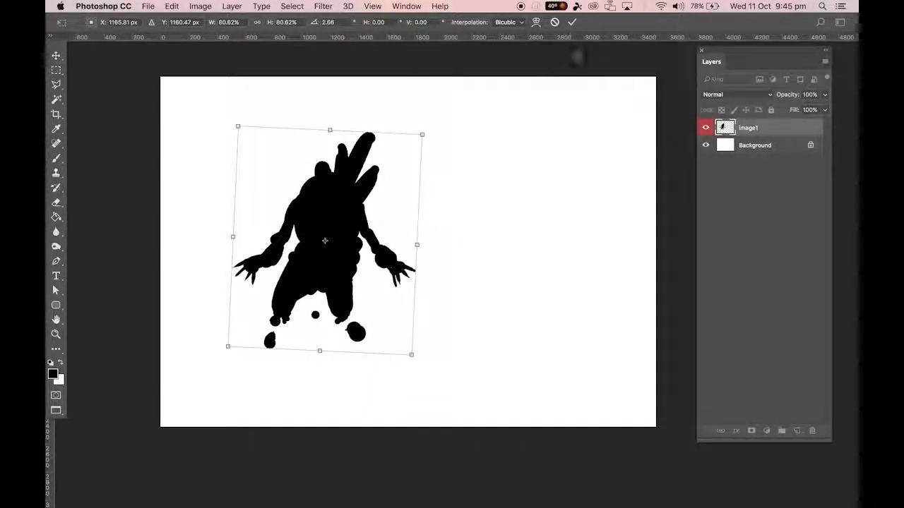
left_click(572, 24)
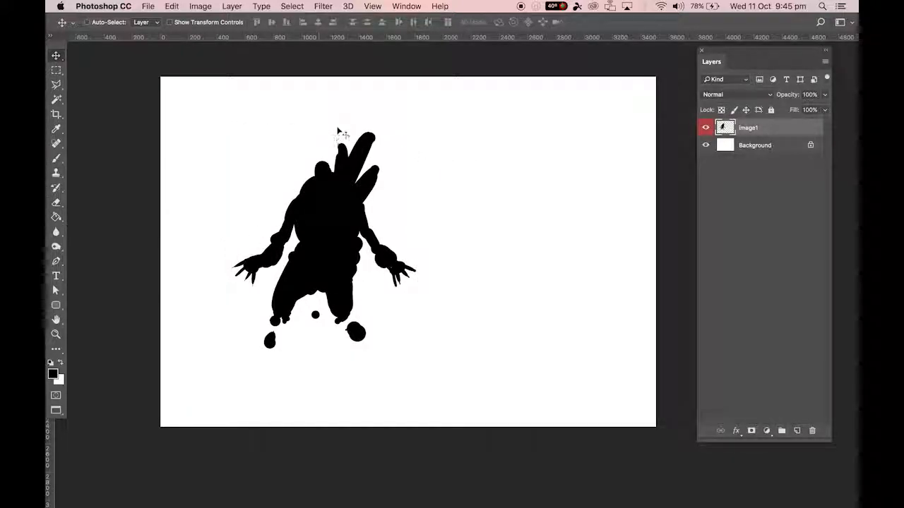
Move the silhouette up near the canvas top, then paint lower legs and feet with the 70 px brush.
left_click_drag(330, 222, 378, 183)
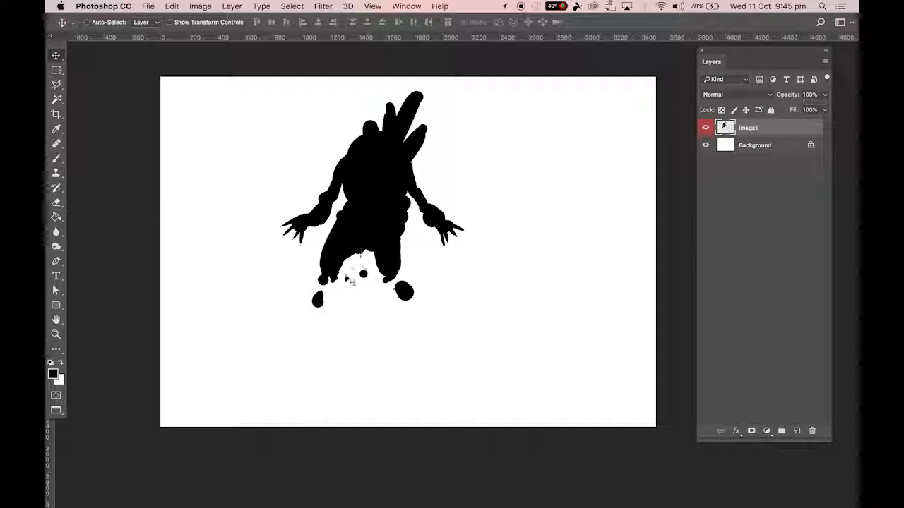
key("b")
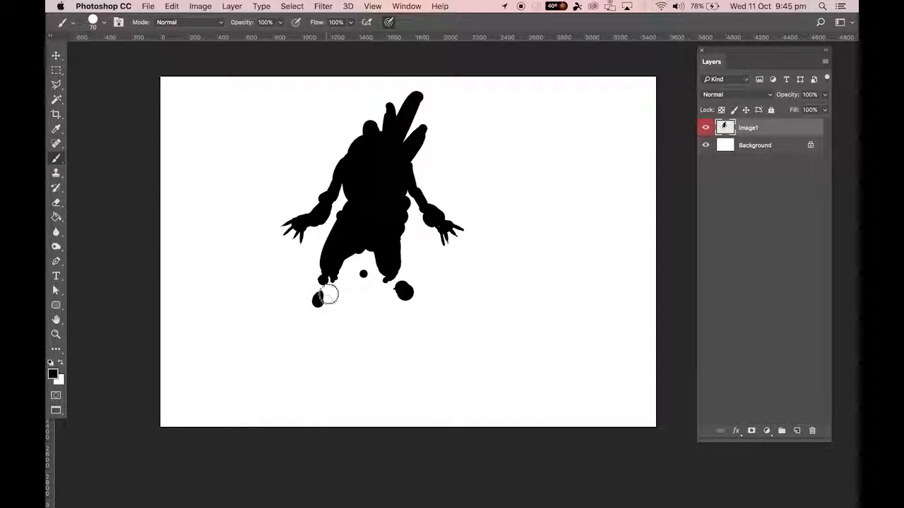
mouse_move(321, 311)
left_mouse_down()
mouse_move(299, 344)
mouse_move(313, 343)
mouse_move(319, 318)
mouse_move(313, 337)
left_mouse_up()
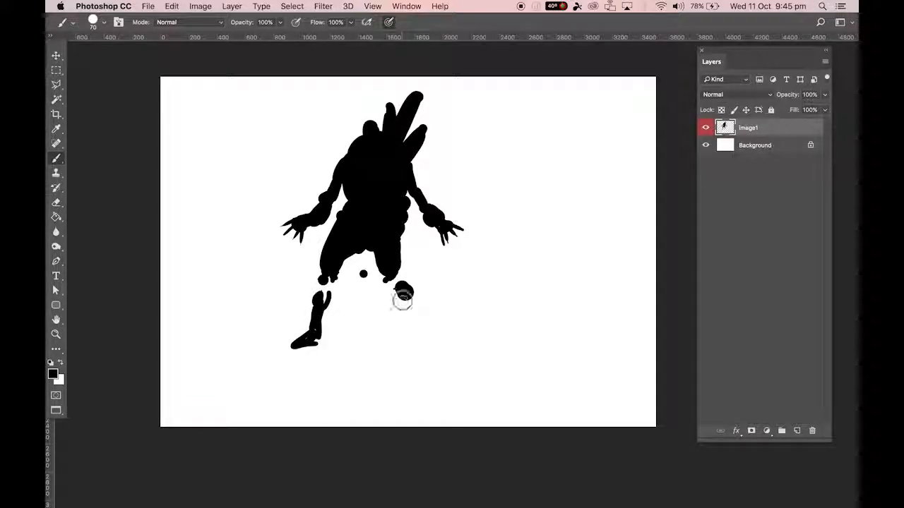
mouse_move(411, 315)
left_mouse_down()
mouse_move(421, 332)
mouse_move(435, 342)
left_mouse_up()
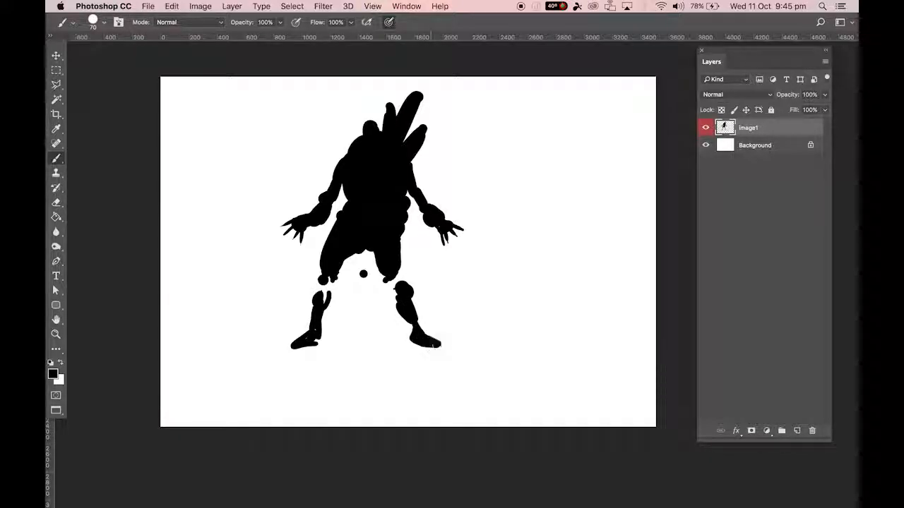
left_click_drag(308, 339, 318, 342)
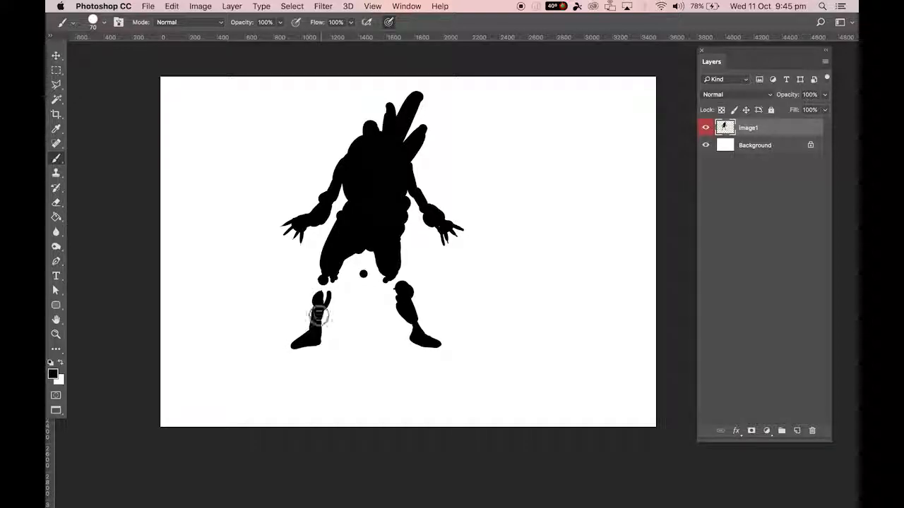
left_click_drag(313, 300, 330, 290)
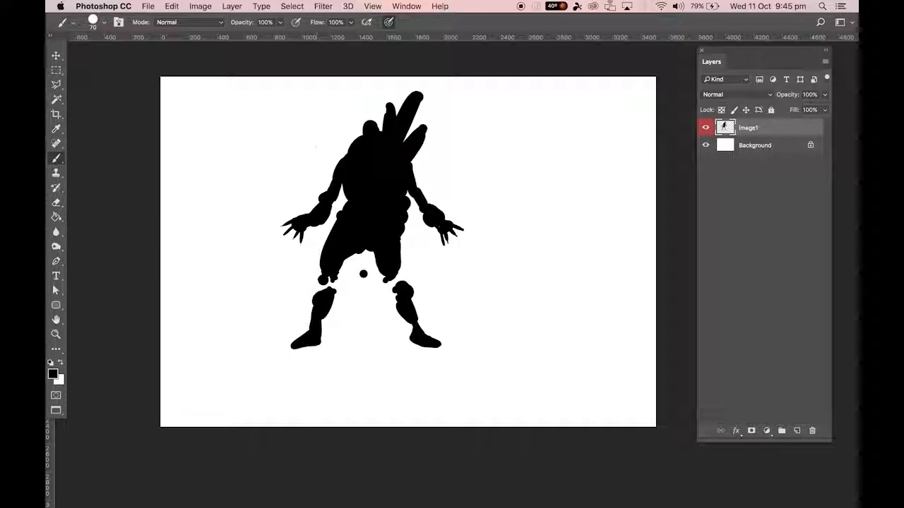
Thicken the upper arm beside the torso, fill out the thigh edge and join one knee to its lower leg with black strokes.
left_click_drag(406, 186, 420, 206)
left_click_drag(409, 172, 425, 208)
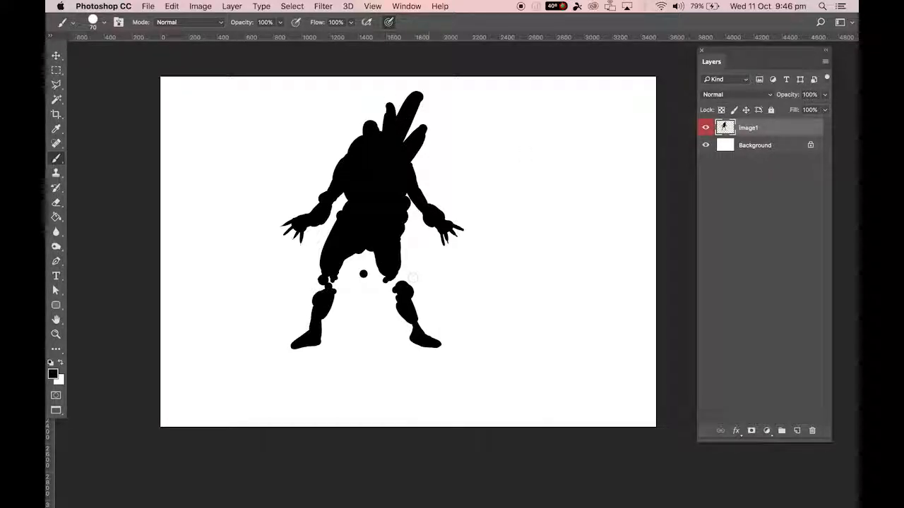
left_click_drag(399, 275, 398, 270)
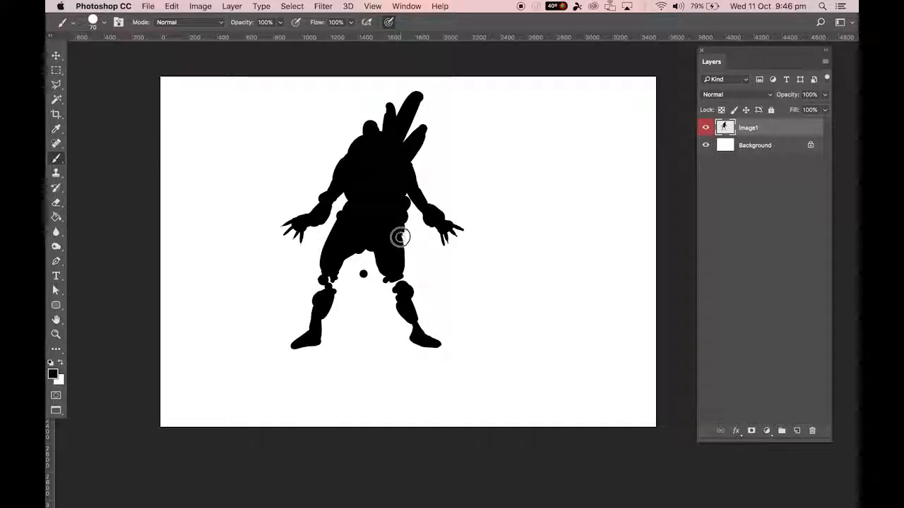
mouse_move(342, 263)
left_mouse_down()
mouse_move(322, 293)
mouse_move(320, 285)
mouse_move(321, 300)
left_mouse_up()
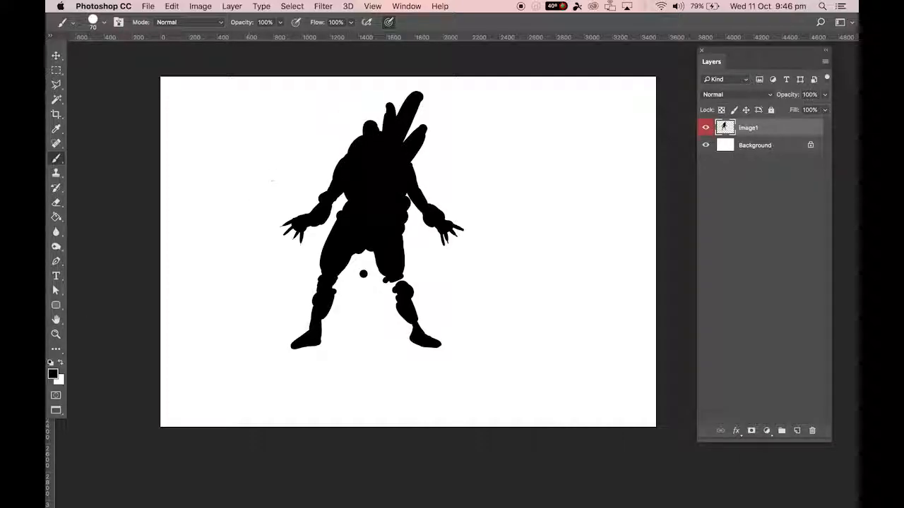
Hide and reshow the Background layer twice to compare the silhouette against transparency and white.
left_click(707, 146)
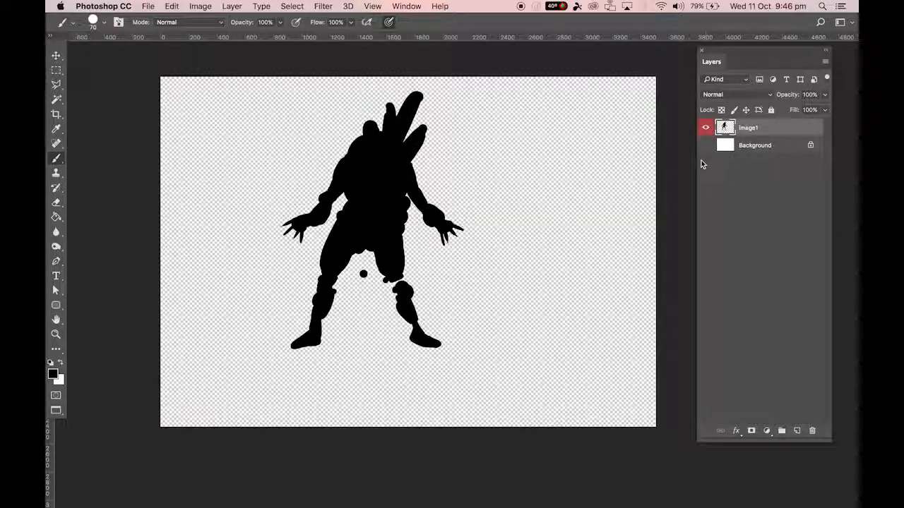
left_click(706, 146)
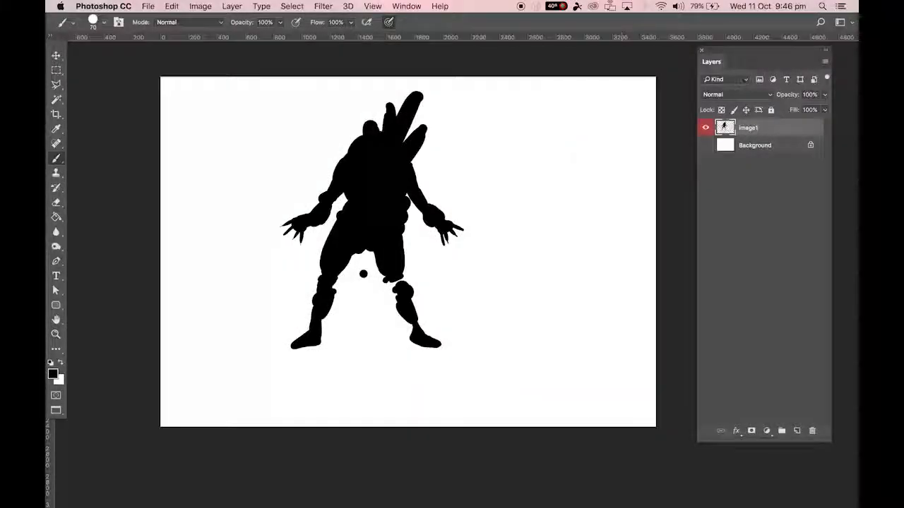
left_click(706, 145)
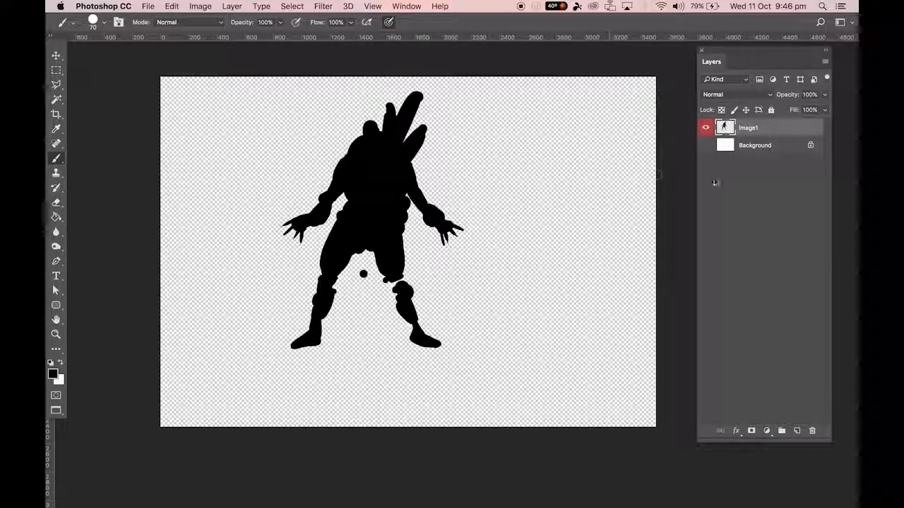
left_click(705, 145)
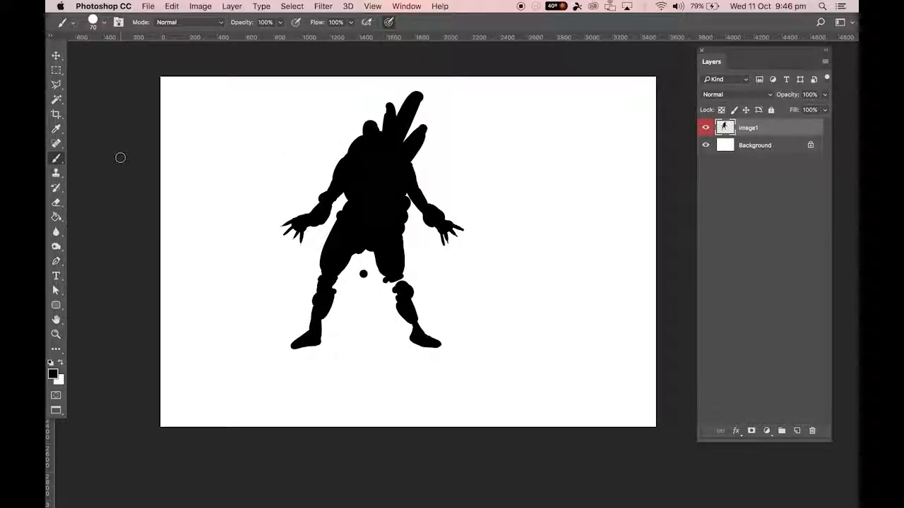
Set up the Eraser with a 40 px hard round tip, 1% spacing and Shape Dynamics size controlled by Pen Pressure.
key("e")
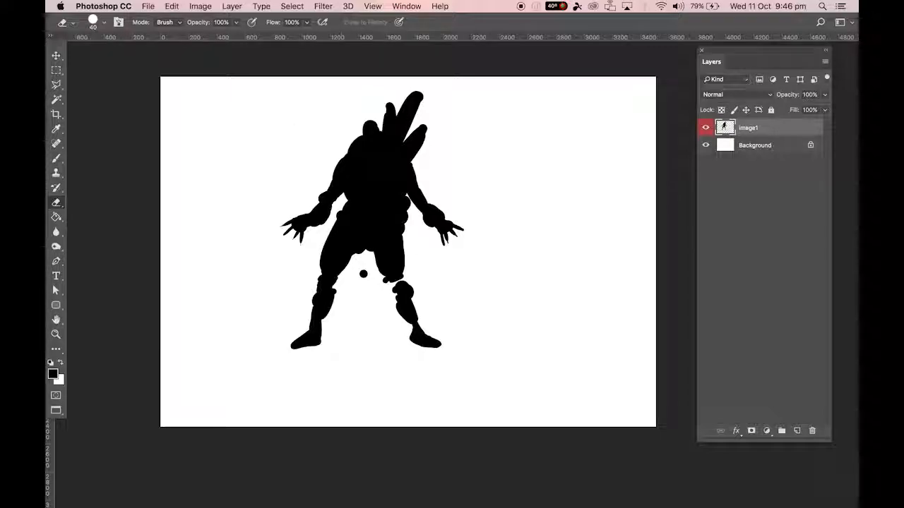
left_click(106, 23)
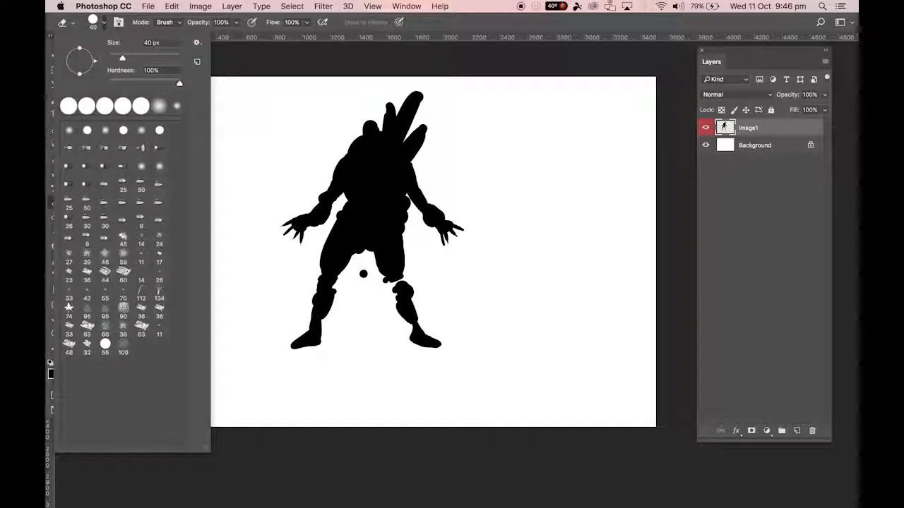
left_click(124, 131)
left_click(119, 23)
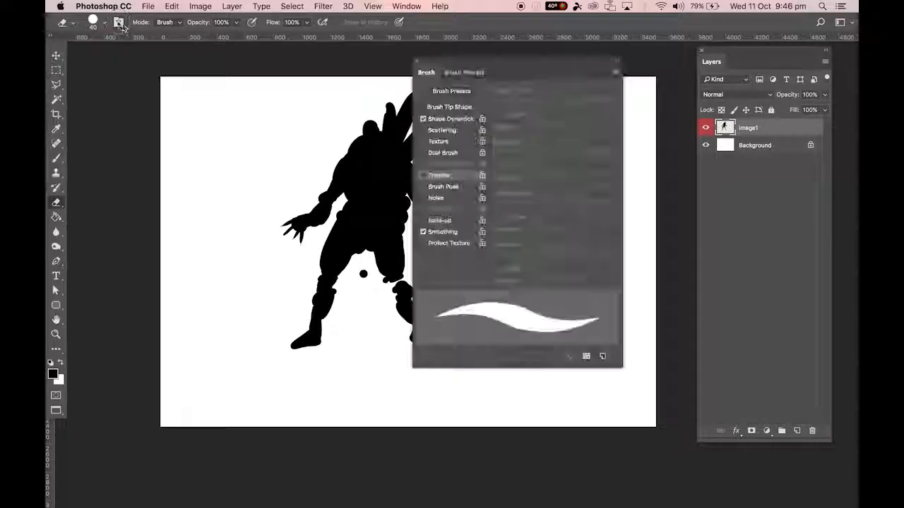
left_click(447, 120)
left_click(456, 107)
left_click_drag(512, 266, 498, 267)
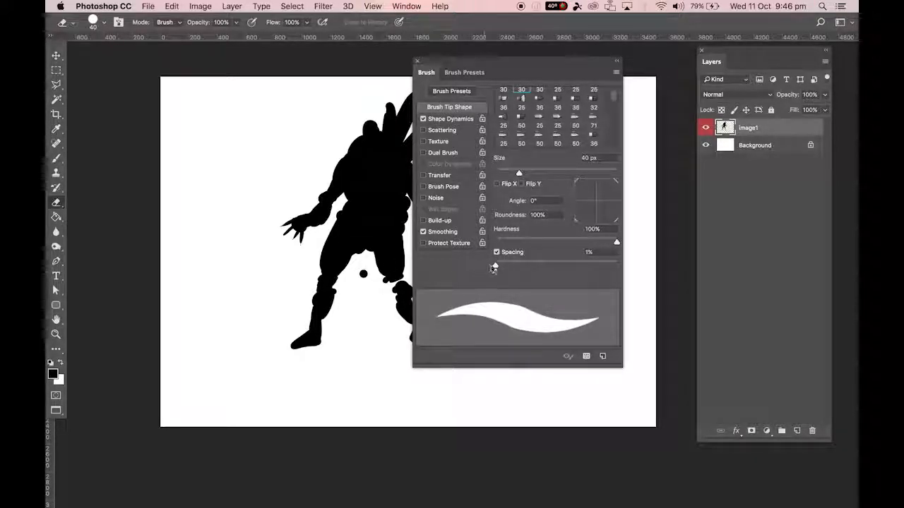
left_click(444, 119)
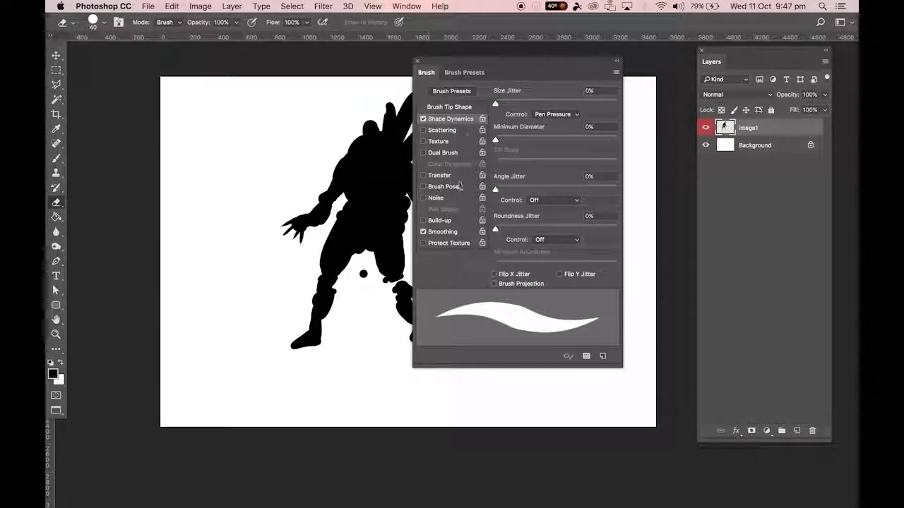
left_click(416, 62)
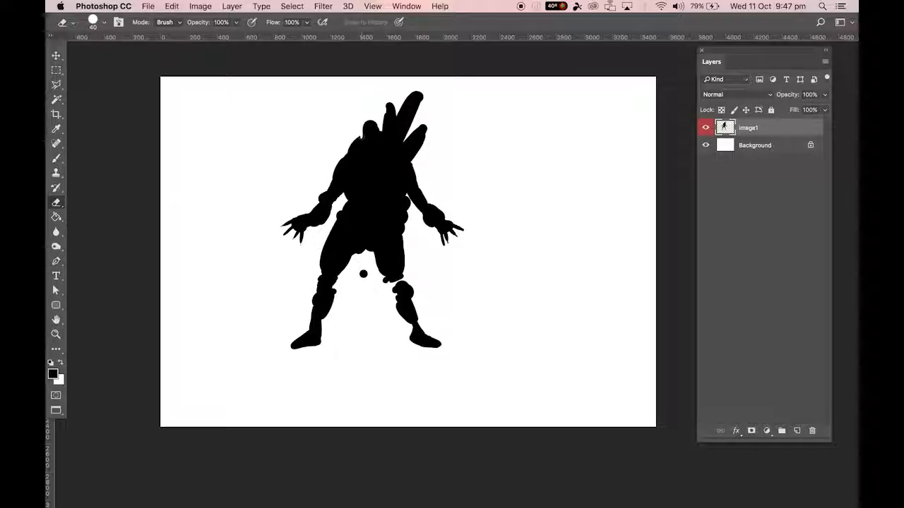
Erase around the head and shoulder to sharpen their outline, and carve the two tallest back spikes into thin slivers.
left_click_drag(358, 141, 352, 145)
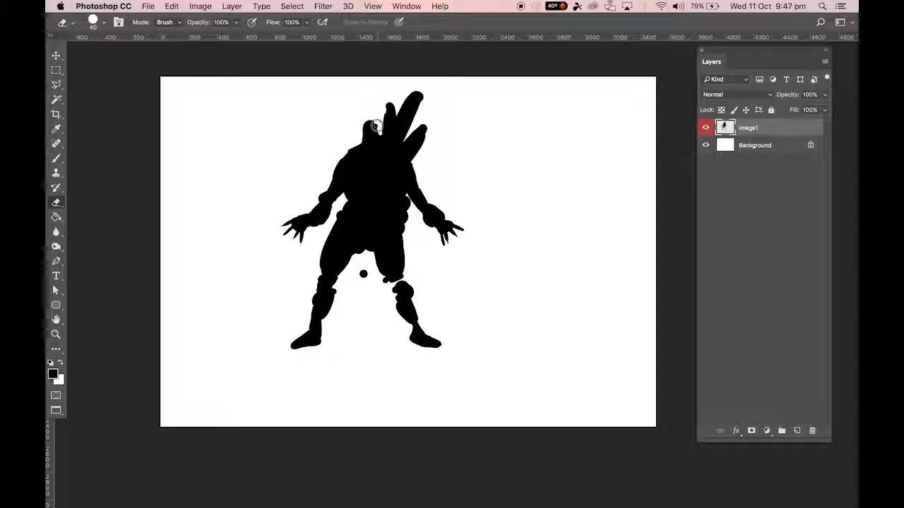
left_click_drag(381, 137, 385, 124)
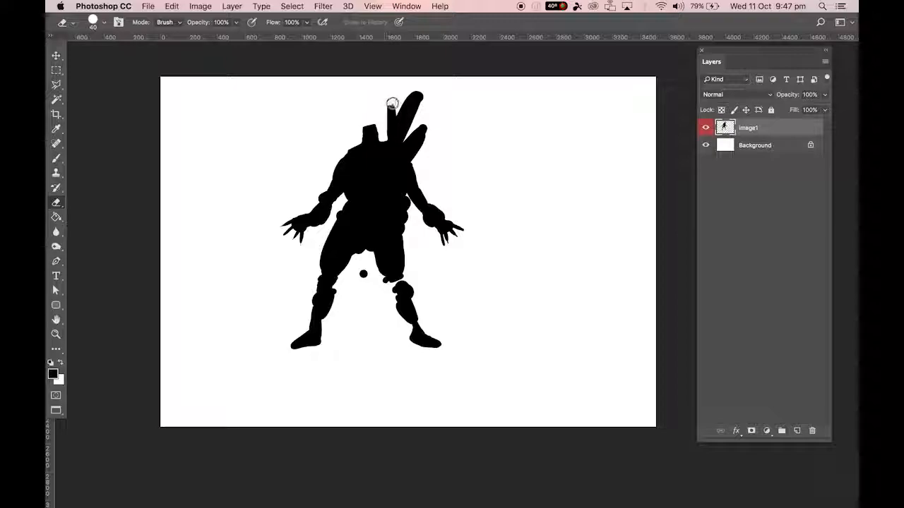
left_click_drag(389, 115, 387, 137)
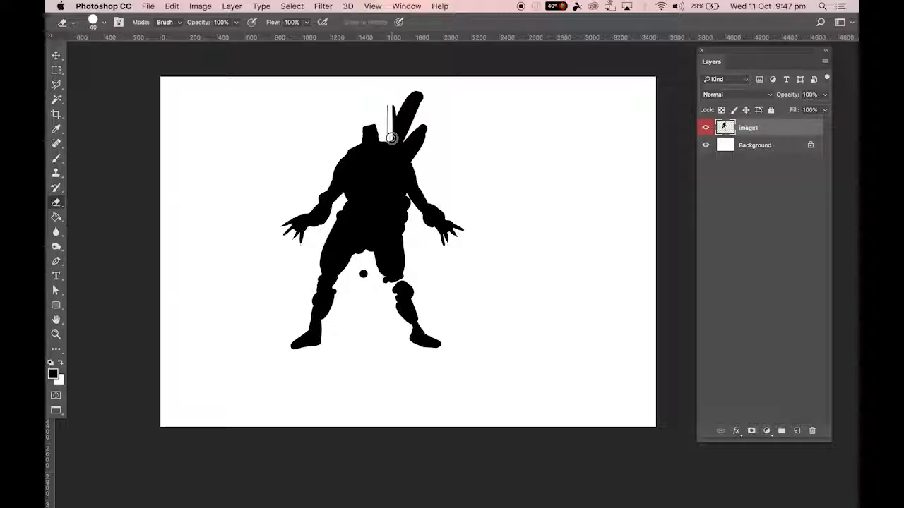
left_click(420, 86, "shift")
left_click(414, 93, "shift")
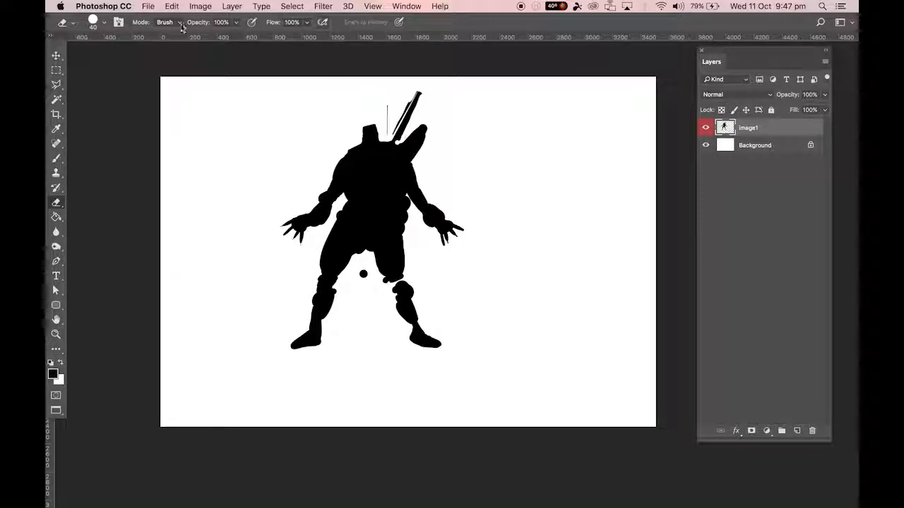
Toggle the eraser's Shape Dynamics off and back on, and erase the stray dot between the legs.
left_click(118, 22)
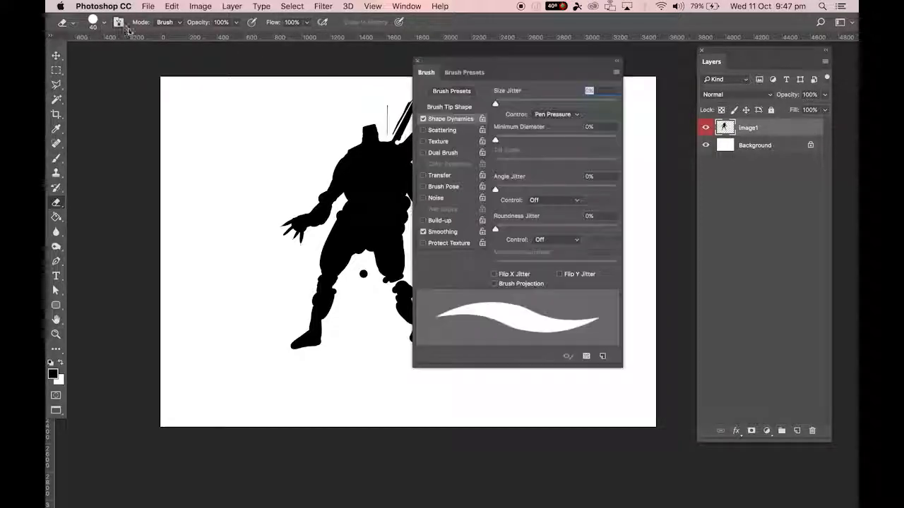
left_click(423, 120)
left_click(424, 120)
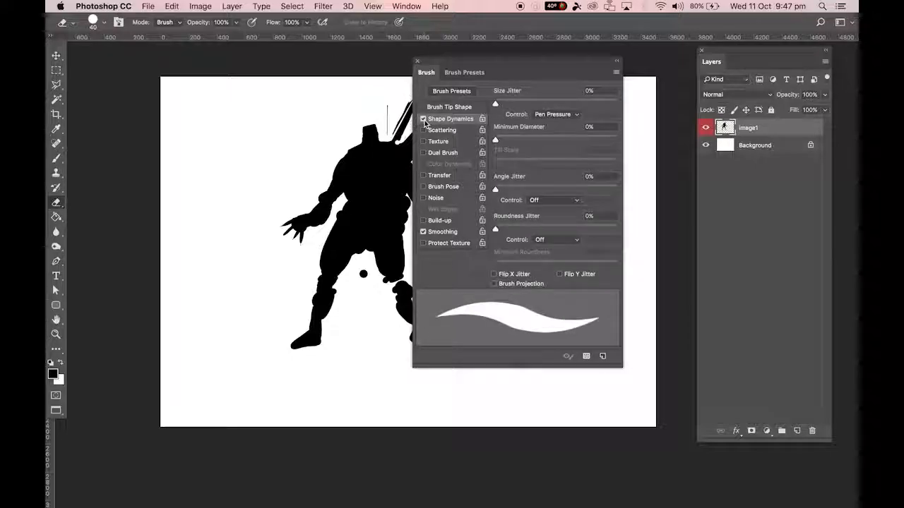
left_click(418, 62)
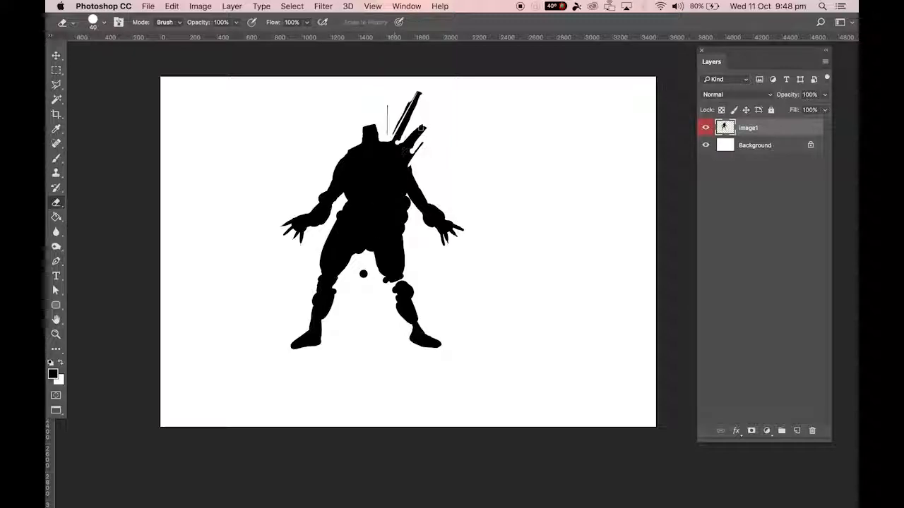
left_click(360, 275)
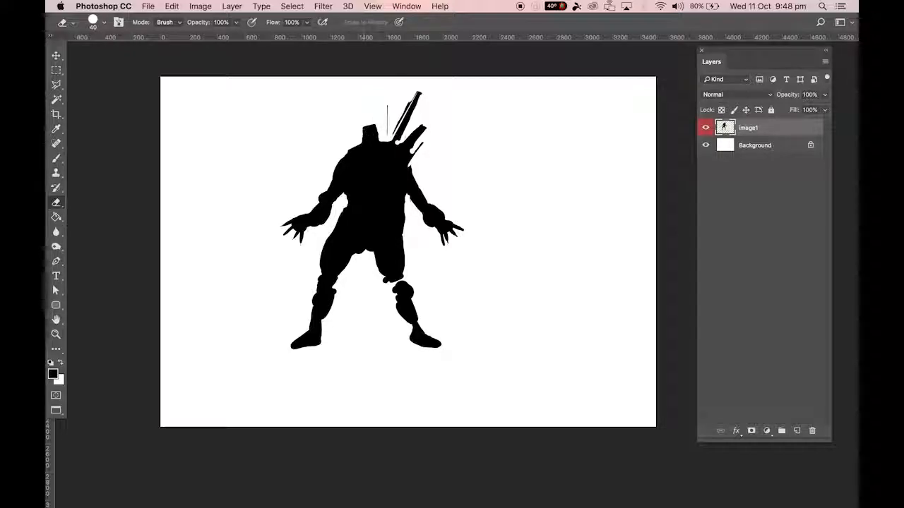
Free-transform the silhouette to about 36.4% and place it in the upper-left corner of the canvas.
key("super+t")
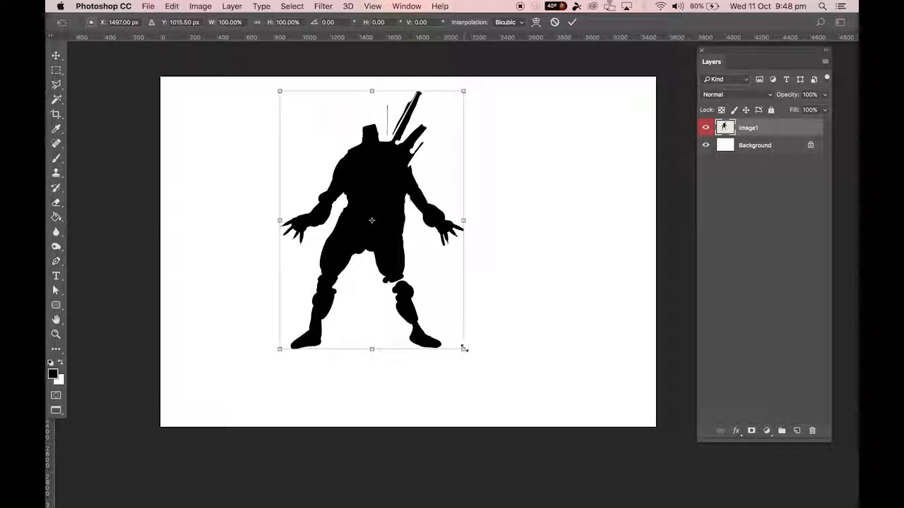
left_click_drag(463, 349, 325, 204)
left_click_drag(317, 156, 211, 146)
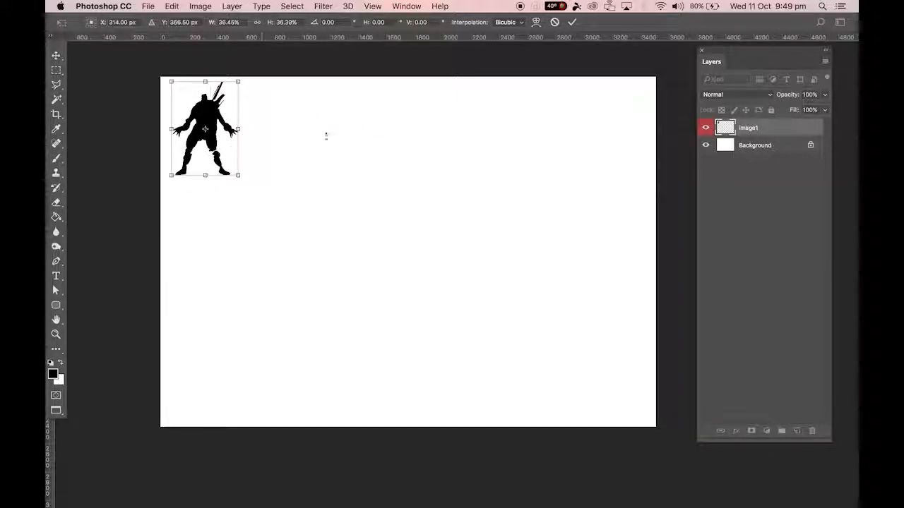
left_click(572, 23)
key("e")
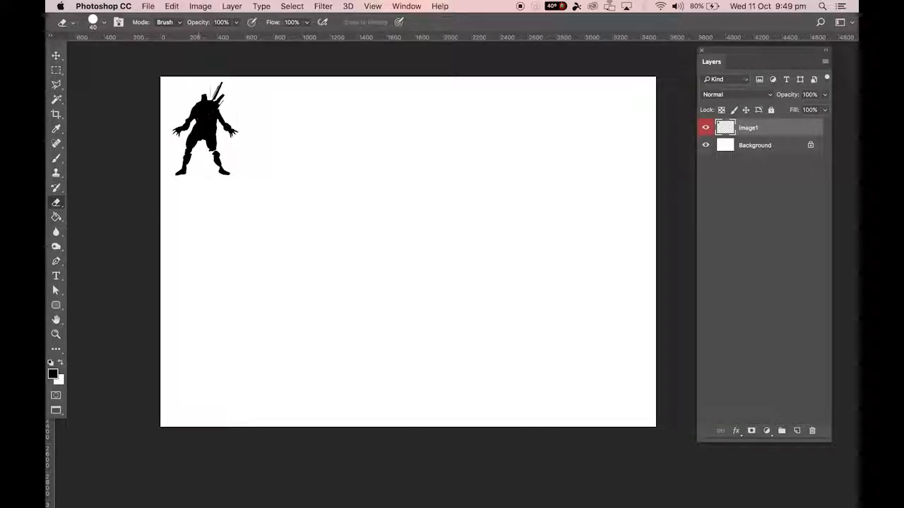
Add a new empty layer above Image1 and look up the equivalent New Layer command.
left_click(797, 431)
left_click(232, 5)
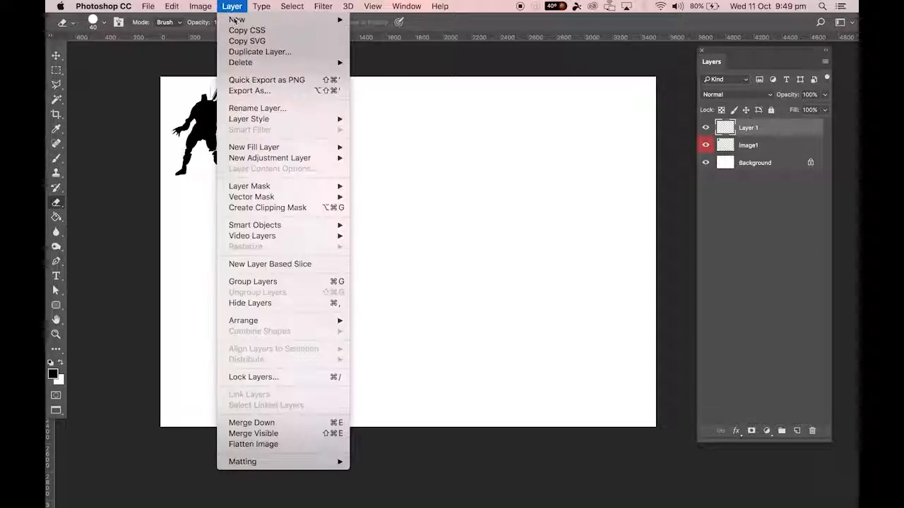
mouse_move(260, 20)
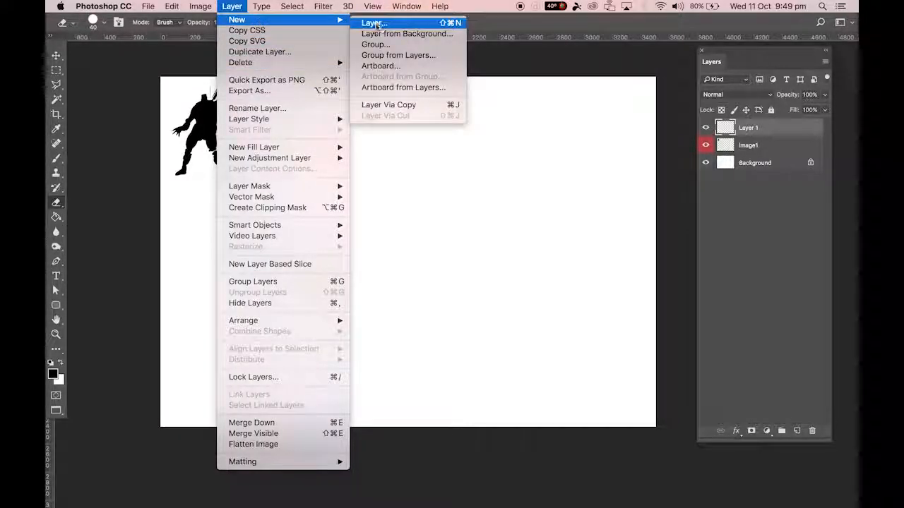
left_click(756, 265)
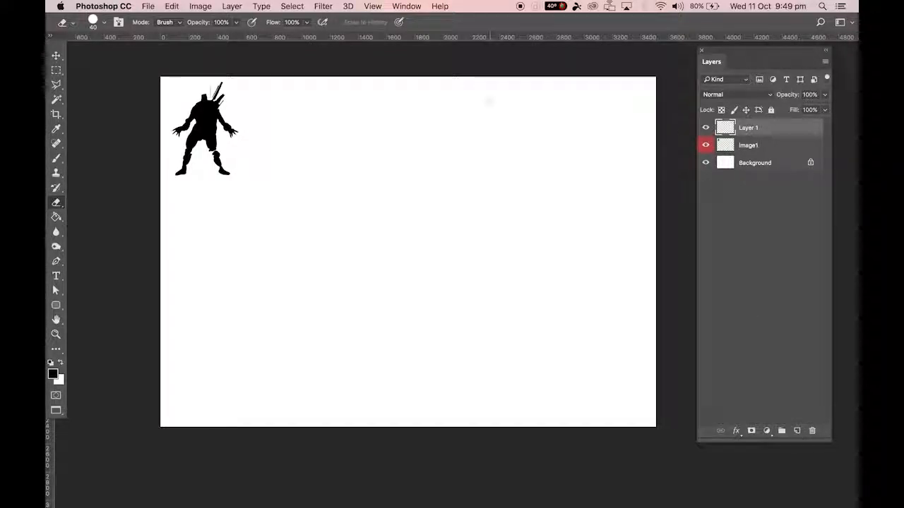
Paint a short black scribble on the new layer with the 70 px brush, and undo back past the layer's creation.
key("b")
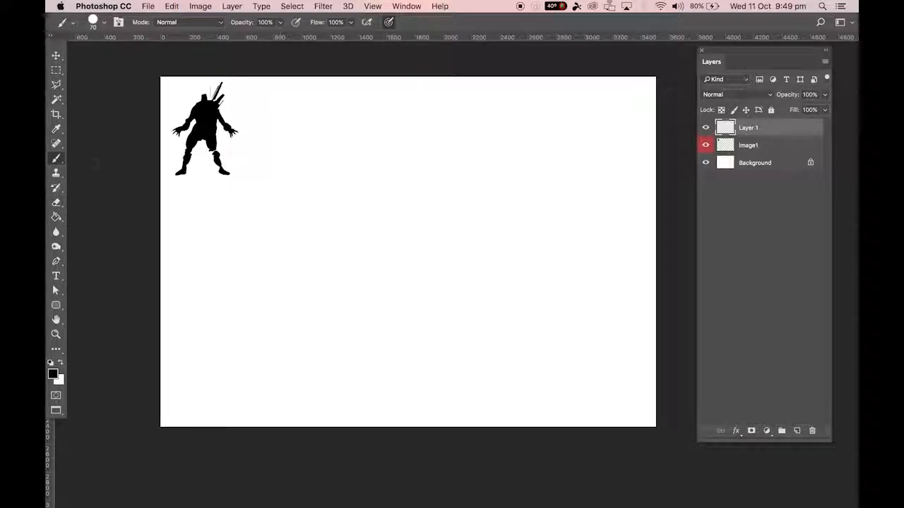
mouse_move(401, 150)
left_mouse_down()
mouse_move(418, 136)
mouse_move(401, 173)
mouse_move(404, 199)
left_mouse_up()
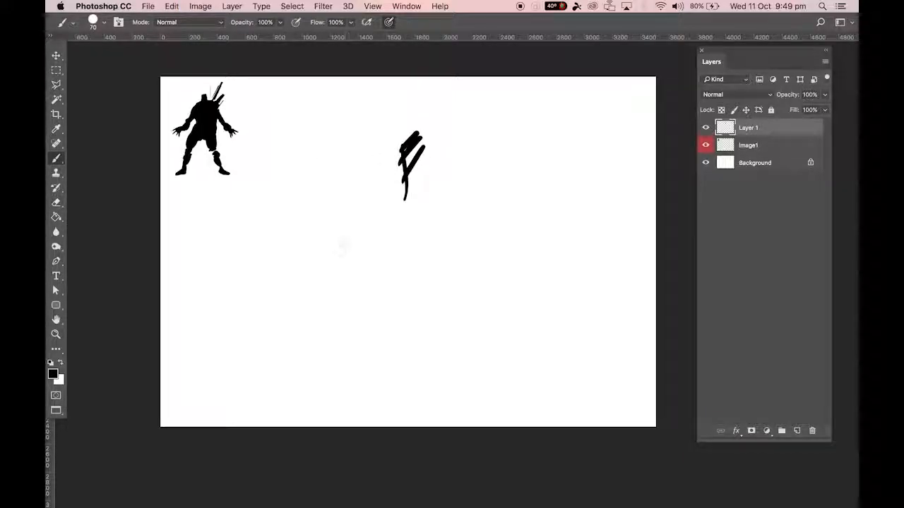
key("super+z")
key("super+z")
key("super+alt+z")
key("super+alt+z")
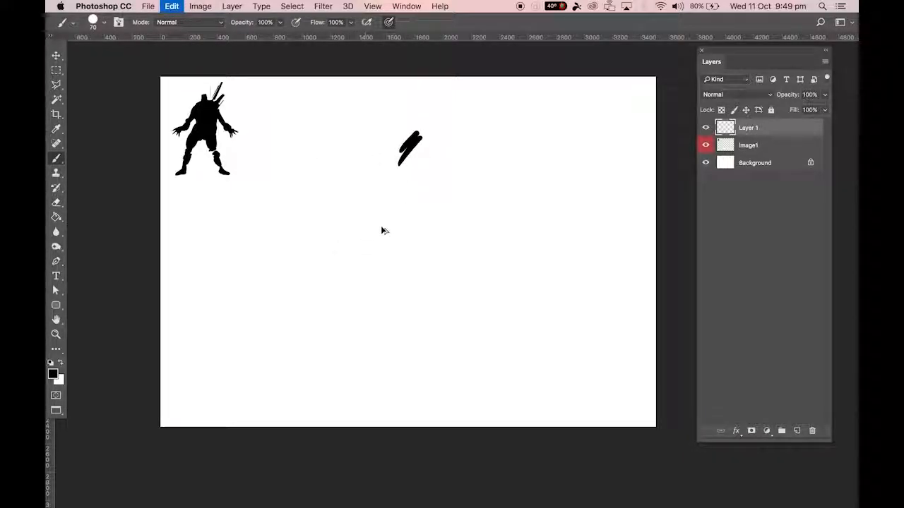
key("super+alt+z")
key("super+alt+z")
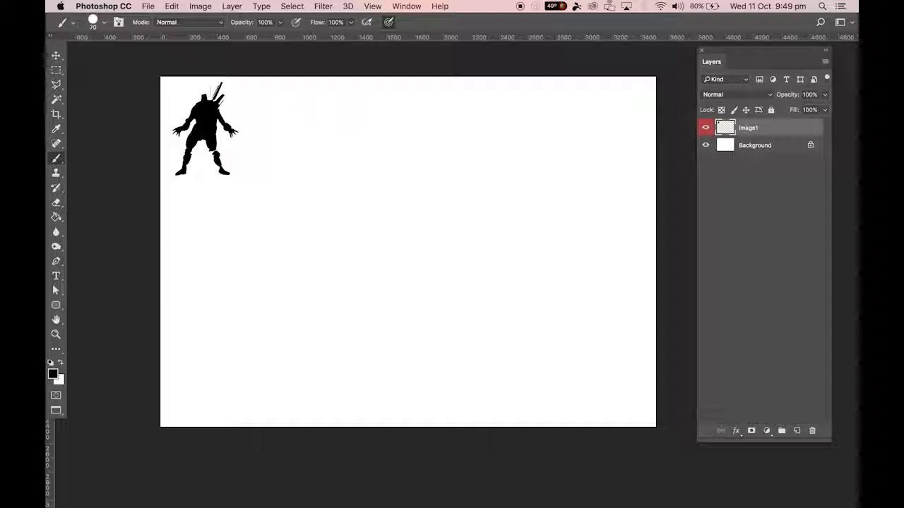
Redo several undone actions, and step back through the history to before the silhouette was scaled down.
key("super+shift+z")
key("super+shift+z")
key("super+shift+z")
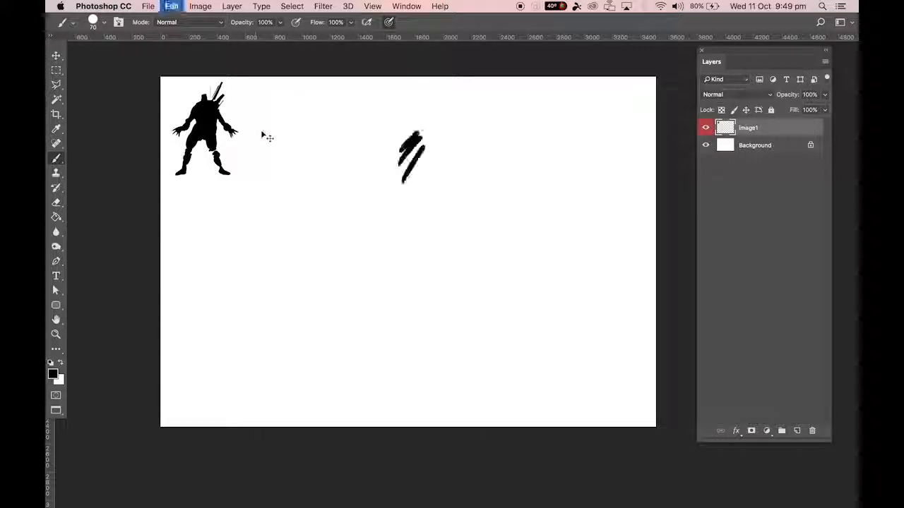
key("super+alt+z")
key("super+alt+z")
key("super+alt+z")
key("super+alt+z")
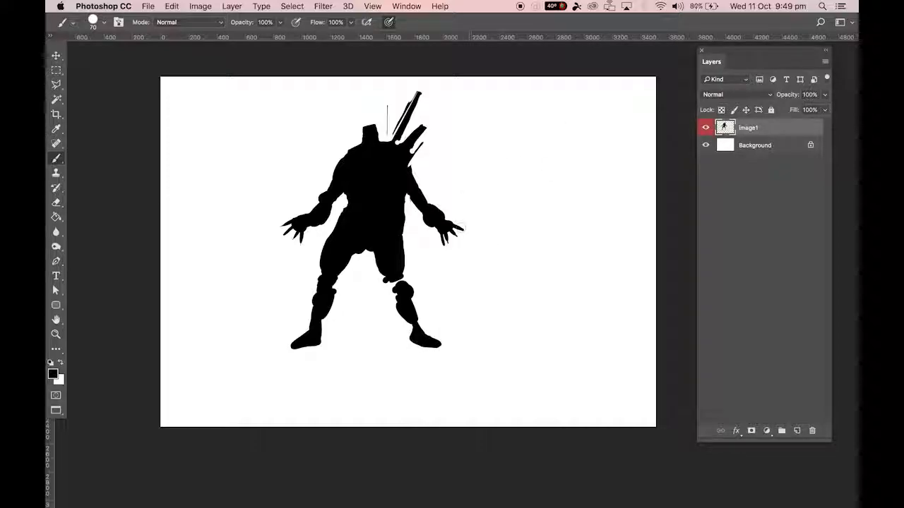
Free-transform the silhouette on Image1 down to about 3.4% of its size.
key("super+t")
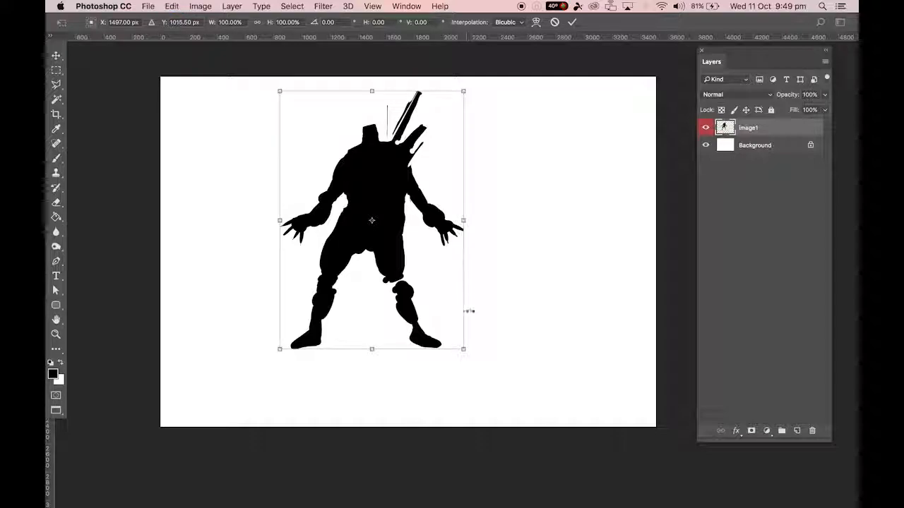
left_click_drag(463, 349, 284, 98)
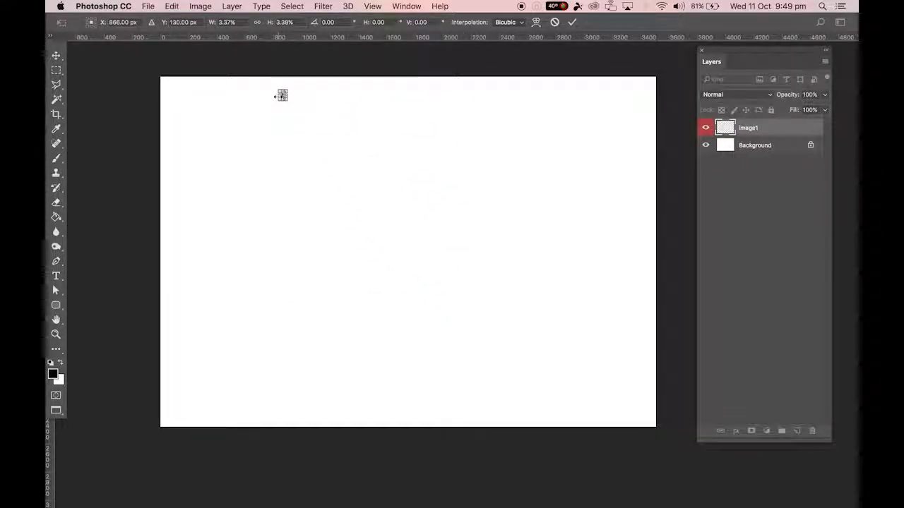
key("Return")
key("b")
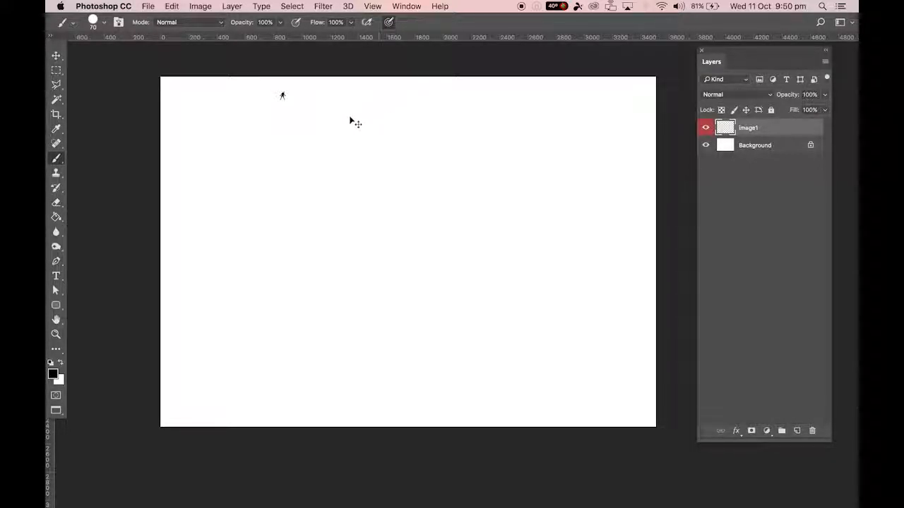
Enlarge the tiny silhouette to about 2777% with Free Transform and apply it.
key("super+t")
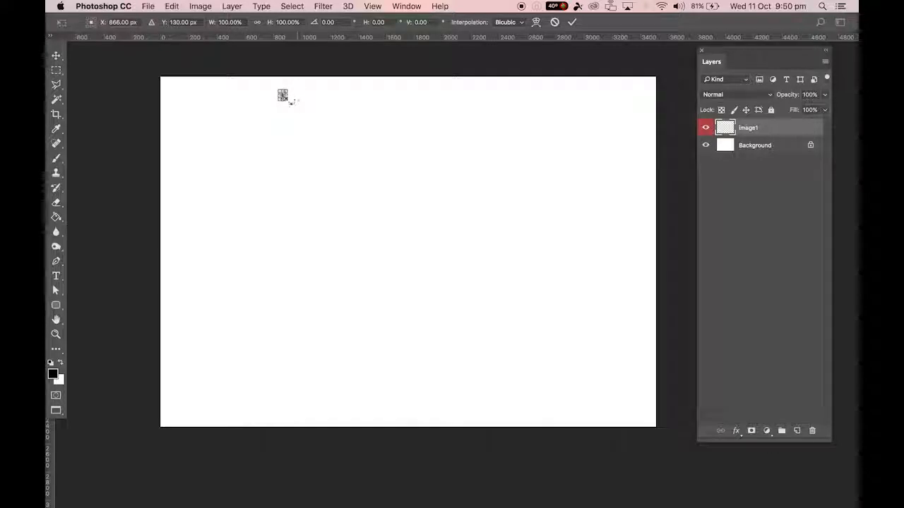
left_click_drag(290, 103, 476, 324)
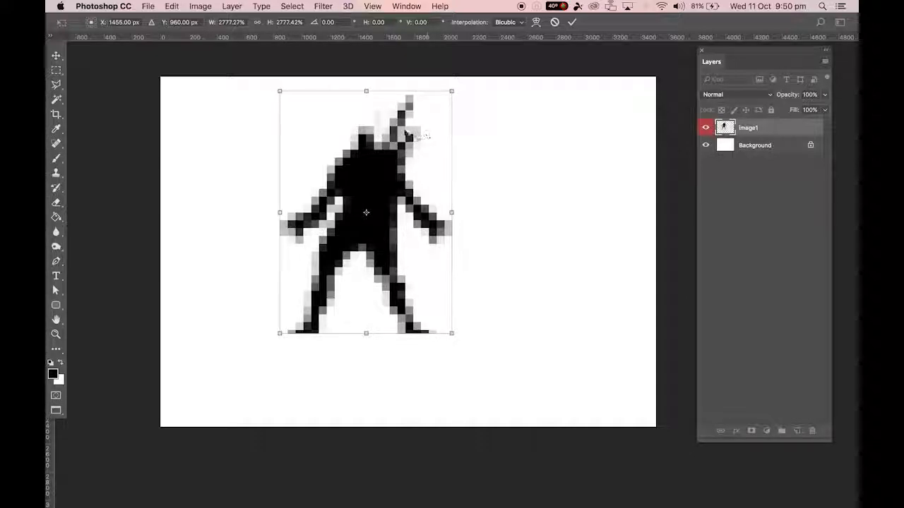
key("Return")
key("b")
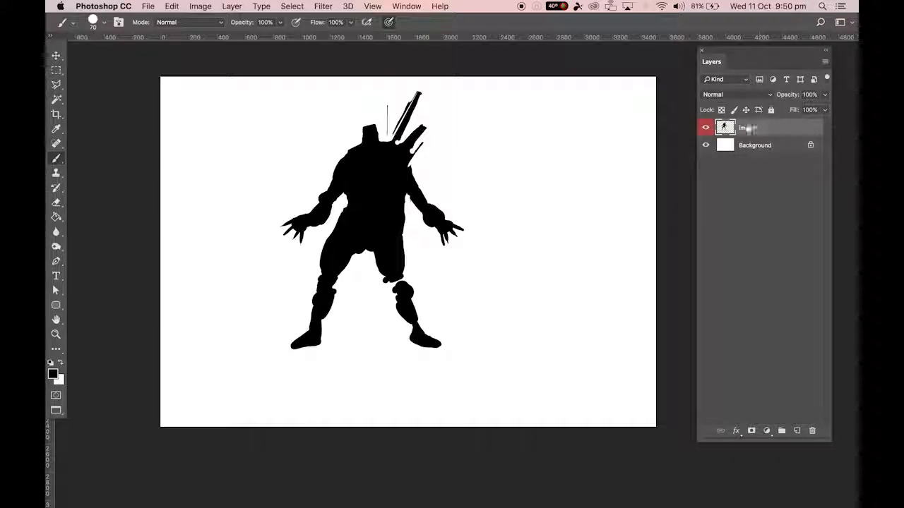
Convert the Image1 layer to a smart object and scale it down to about 3.8% width and 3.3% height.
right_click(759, 134)
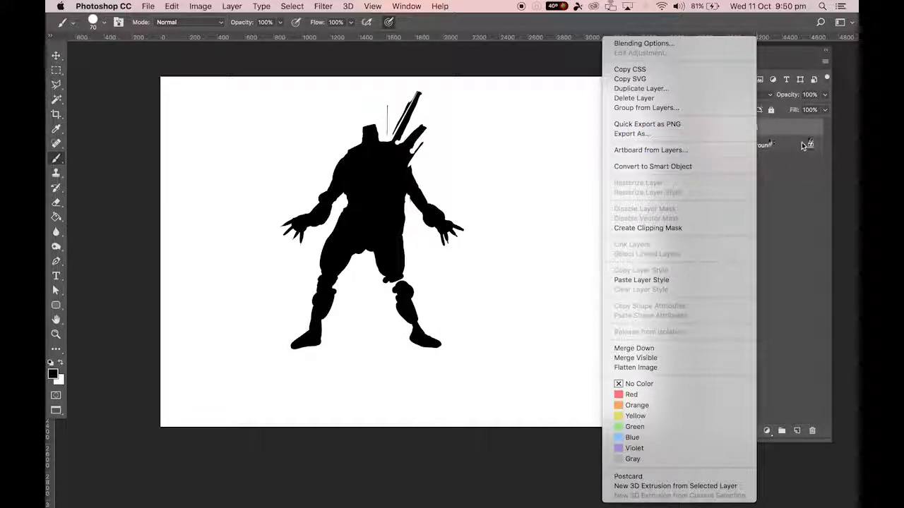
left_click(646, 168)
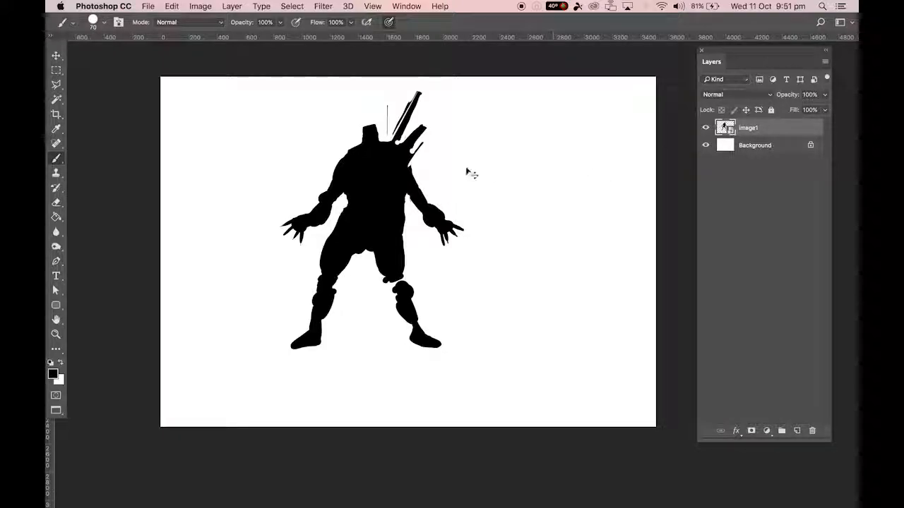
key("super+t")
left_click_drag(466, 350, 288, 99)
left_click(458, 22)
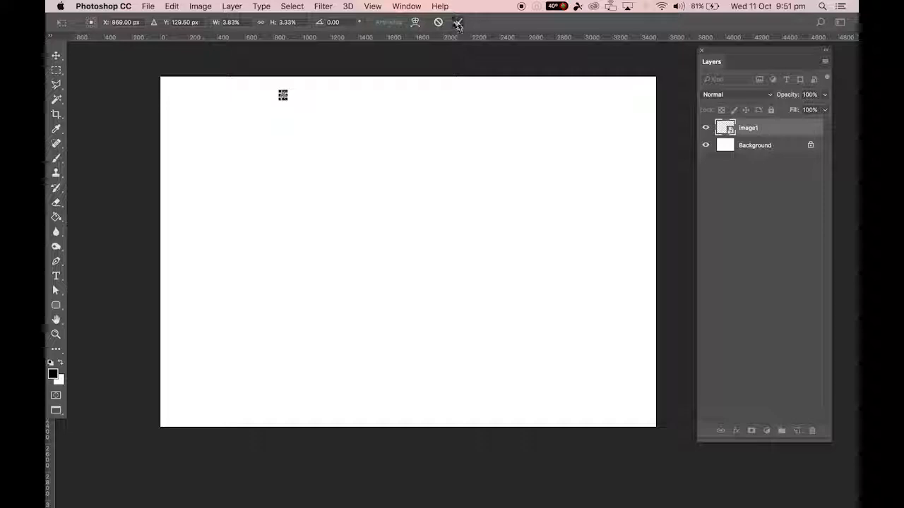
key("b")
Scale the shrunken smart object back up to about 115% width and 100% height.
key("super+t")
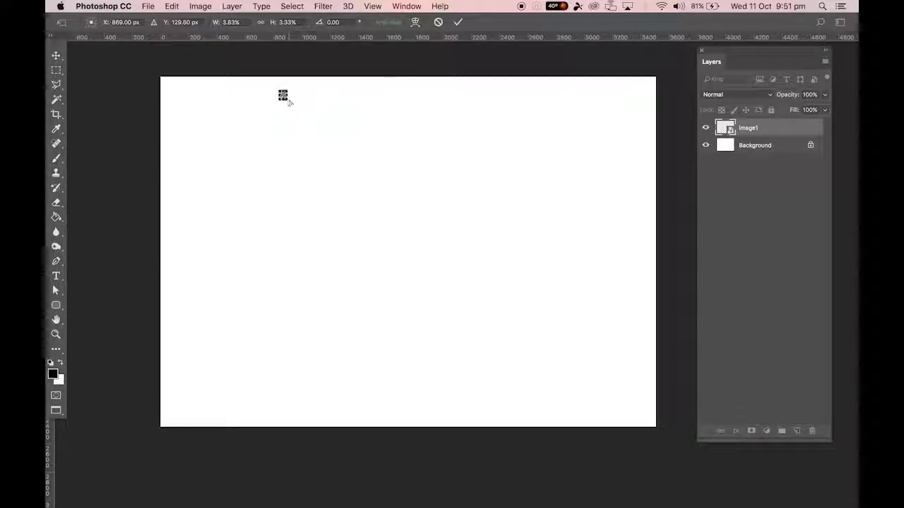
left_click_drag(282, 95, 542, 315)
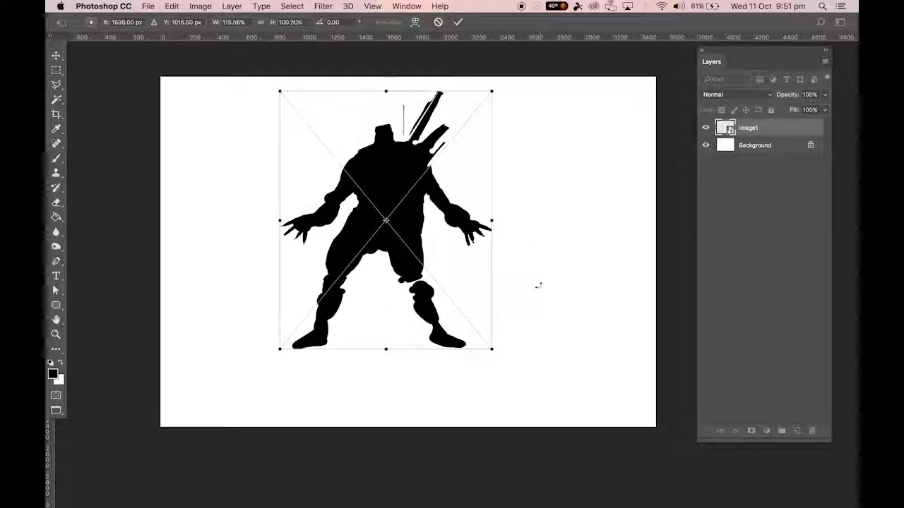
key("Return")
key("b")
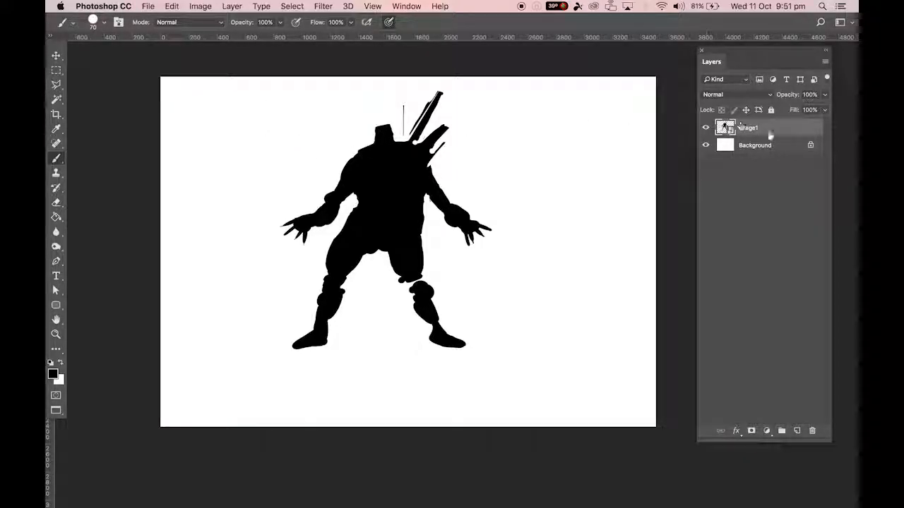
Try to rasterize the Image1 smart object layer.
left_click_drag(726, 128, 729, 158)
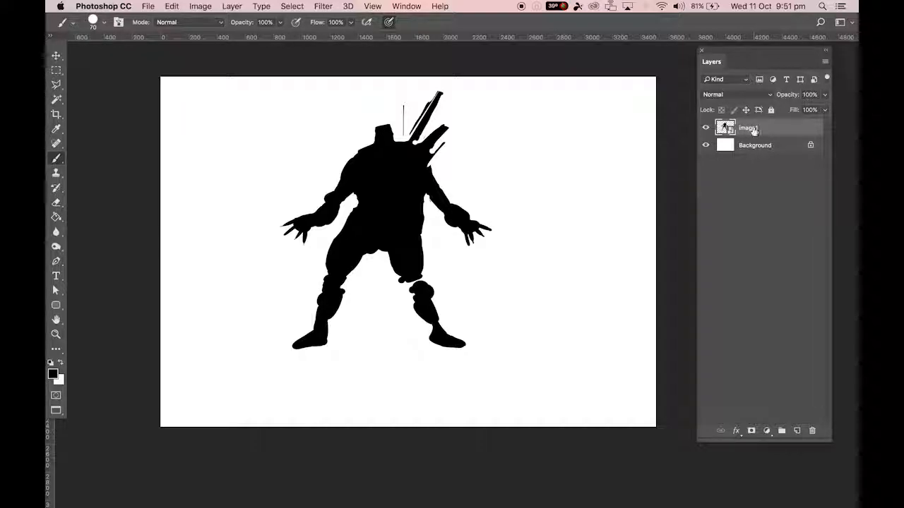
right_click(752, 130)
right_click(767, 133)
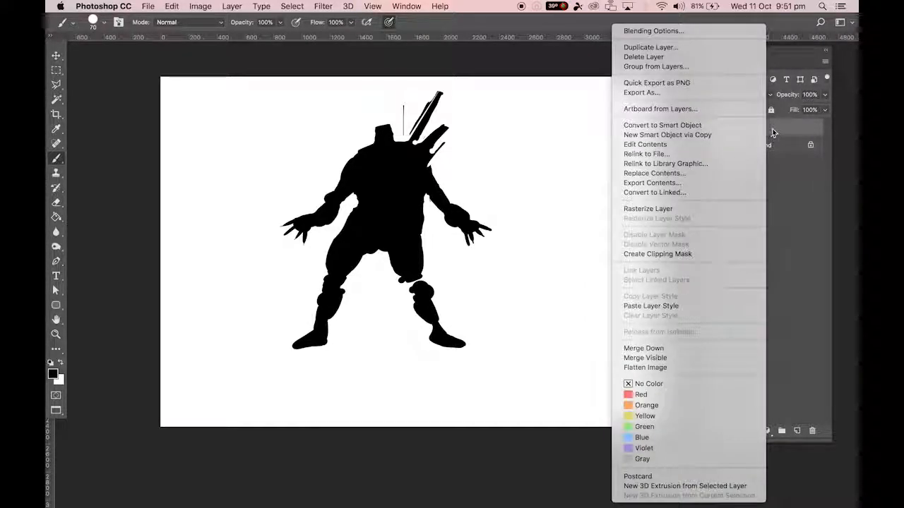
left_click(668, 206)
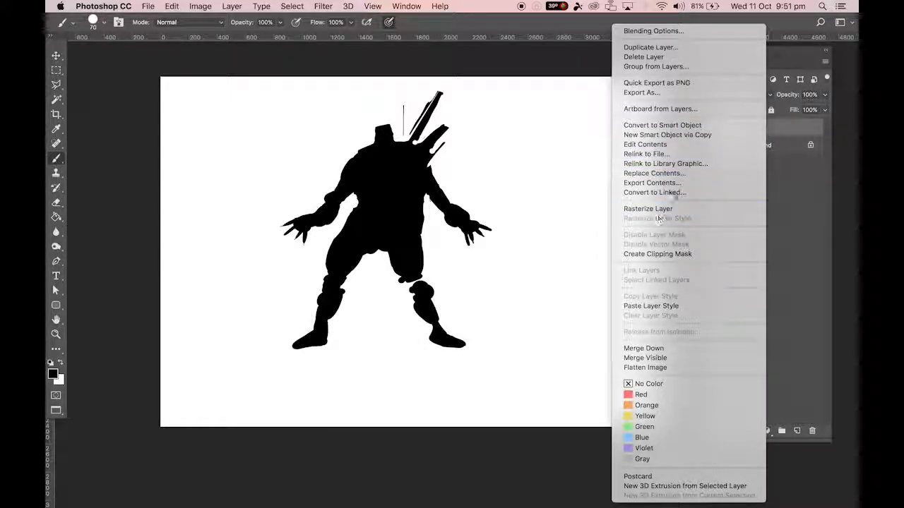
left_click(662, 210)
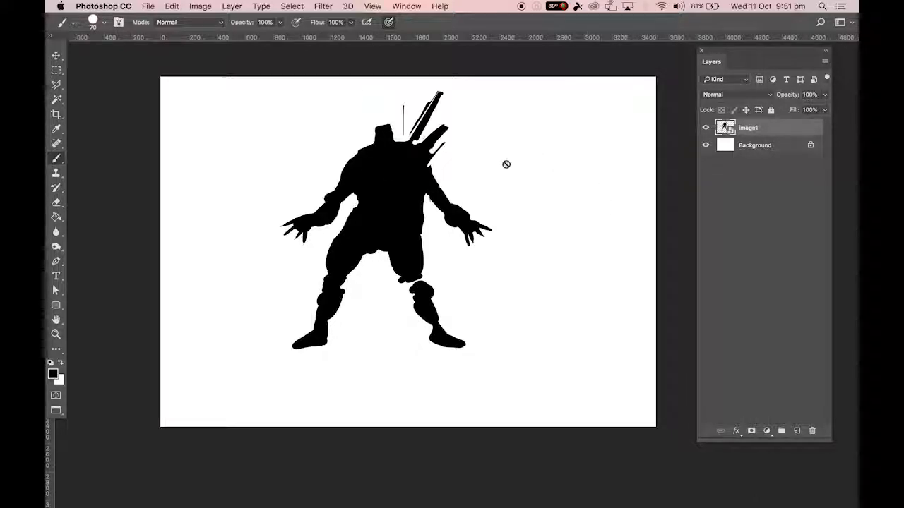
key("ctrl+t")
left_click(491, 347)
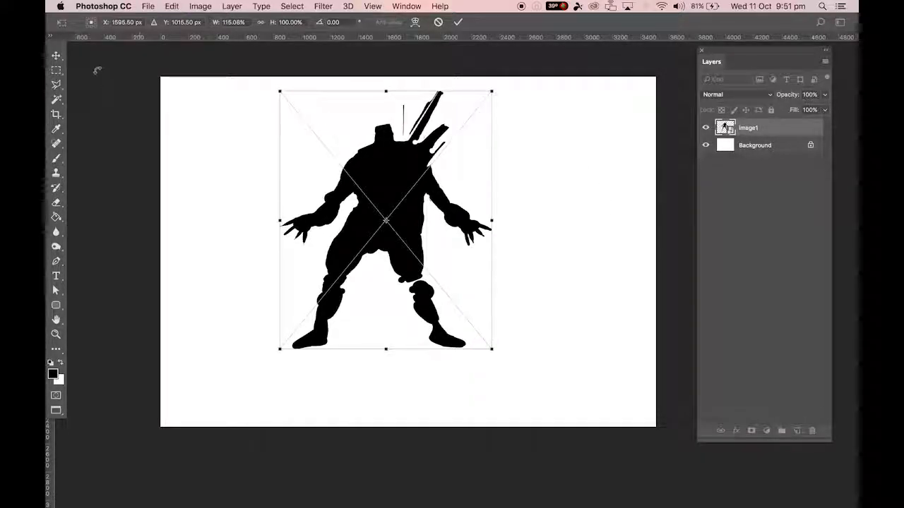
left_click(56, 55)
left_click(487, 187)
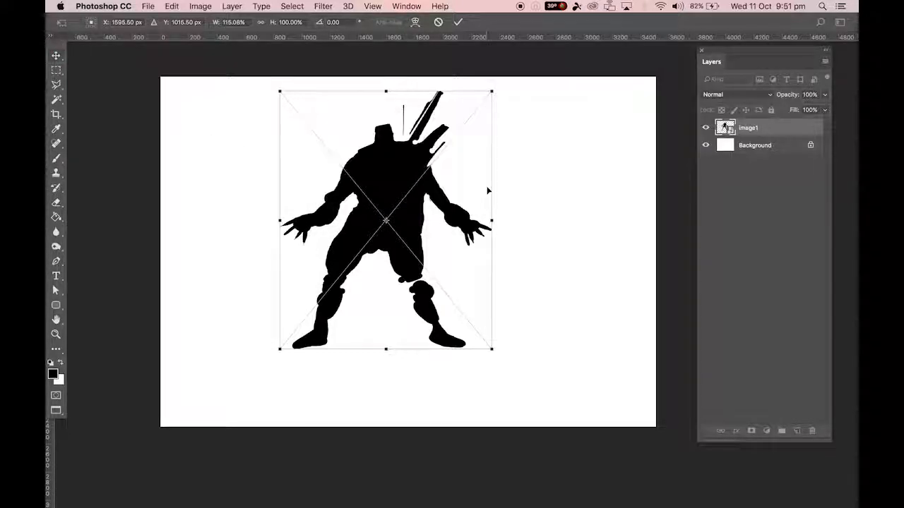
key("Return")
Free-transform the smart object silhouette to a small size and place it in the upper-left corner of the canvas.
key("super+t")
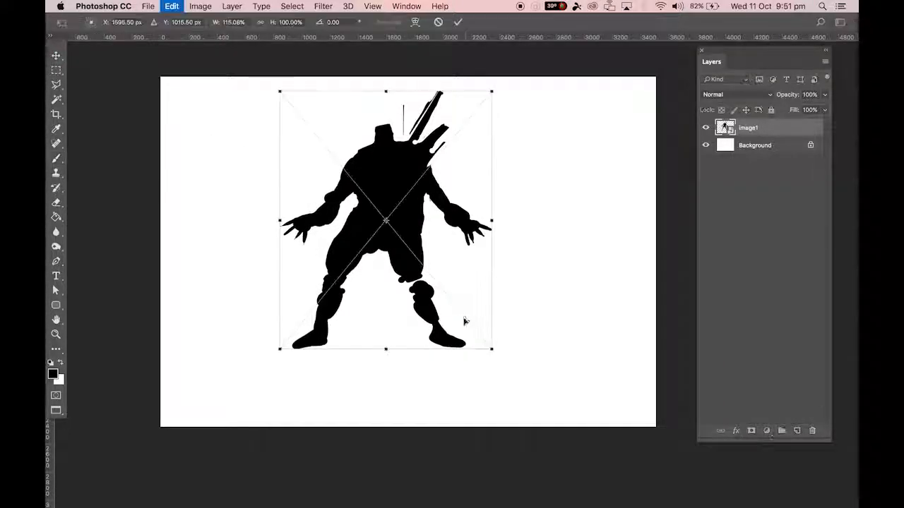
mouse_move(491, 348)
left_mouse_down()
mouse_move(329, 188)
mouse_move(294, 127)
mouse_move(183, 116)
mouse_move(228, 146)
mouse_move(234, 173)
left_mouse_up()
key("Return")
key("b")
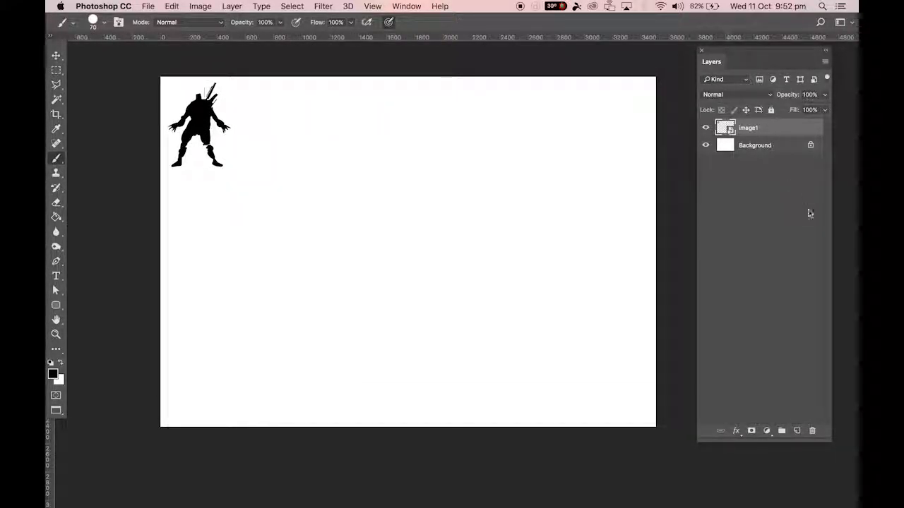
Add a new layer above Image1 and paint a black scribble near the canvas centre with a 125 px brush.
left_click(797, 431)
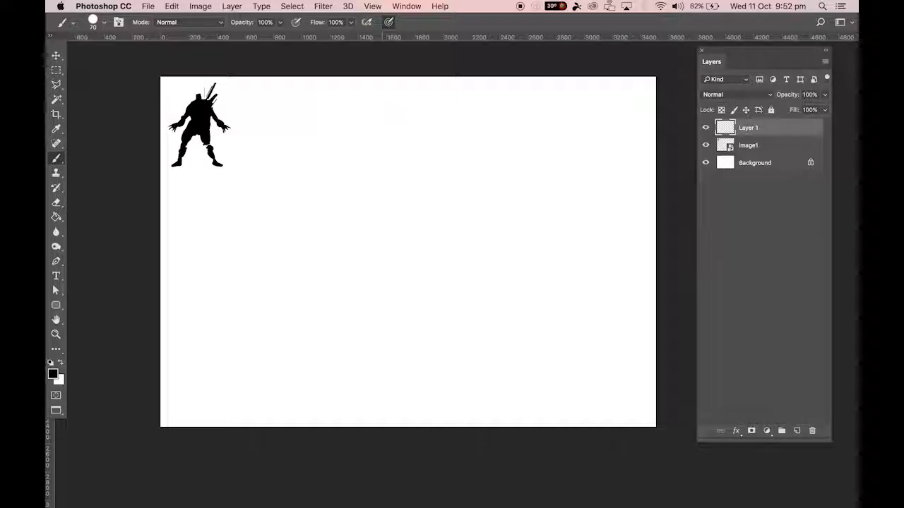
key("bracketright")
key("bracketright")
mouse_move(399, 153)
left_mouse_down()
mouse_move(374, 191)
mouse_move(385, 172)
mouse_move(399, 176)
mouse_move(386, 150)
mouse_move(394, 133)
mouse_move(402, 171)
mouse_move(380, 178)
mouse_move(376, 202)
mouse_move(365, 169)
mouse_move(420, 197)
mouse_move(413, 230)
mouse_move(353, 219)
mouse_move(360, 205)
mouse_move(432, 237)
mouse_move(425, 240)
mouse_move(421, 154)
mouse_move(374, 187)
mouse_move(395, 205)
left_mouse_up()
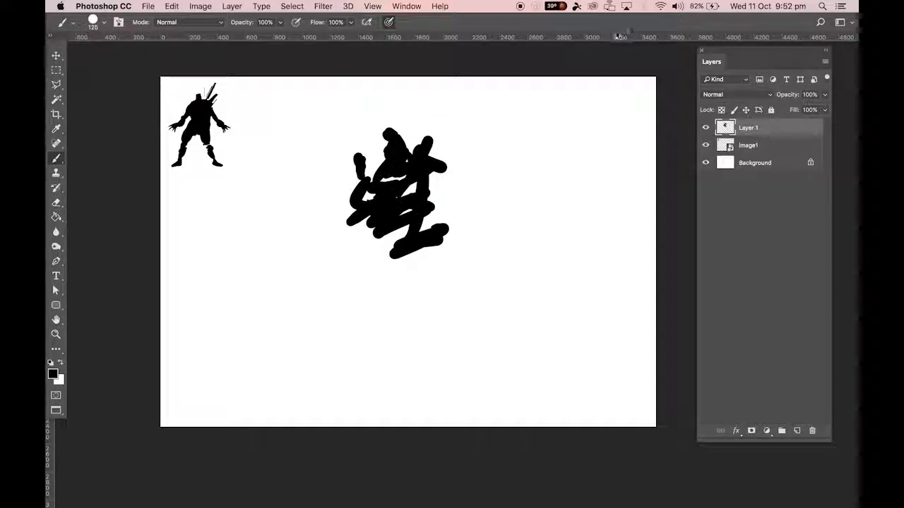